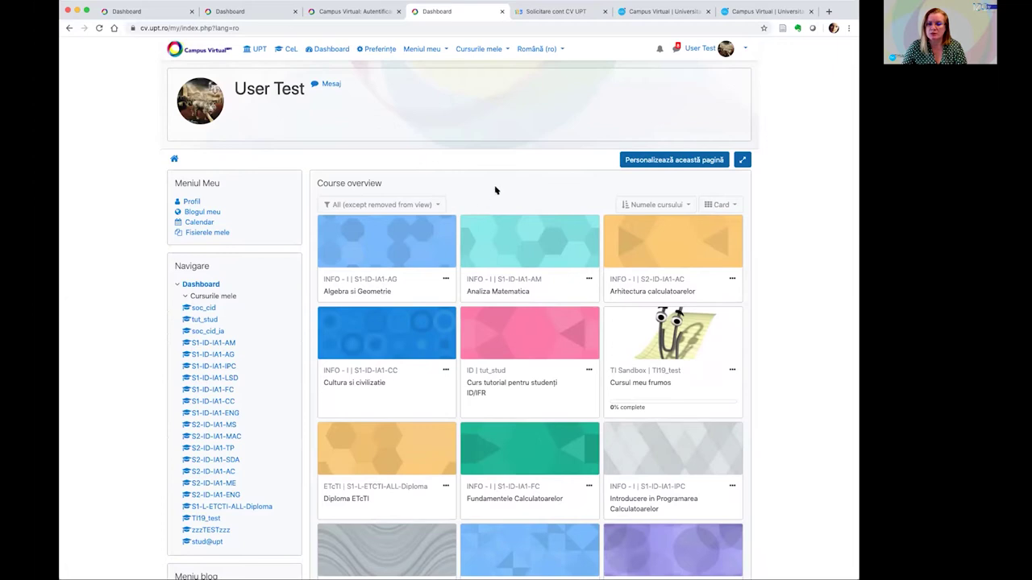
- Open the profile editing form (Editează profil) from the user account's Preferințe page
scroll(486, 188, "down", 1)
scroll(486, 188, "up", 1)
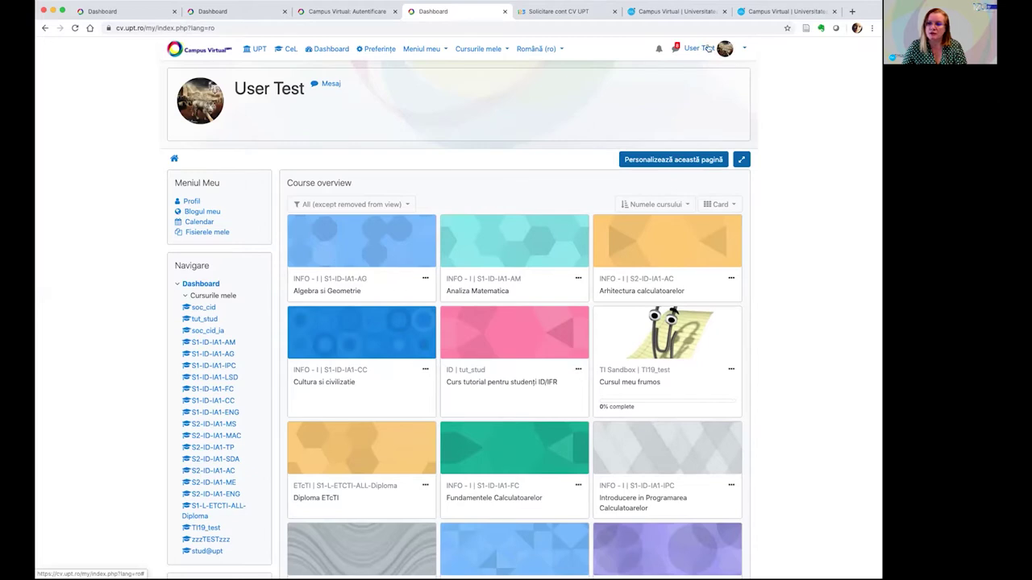
left_click(744, 50)
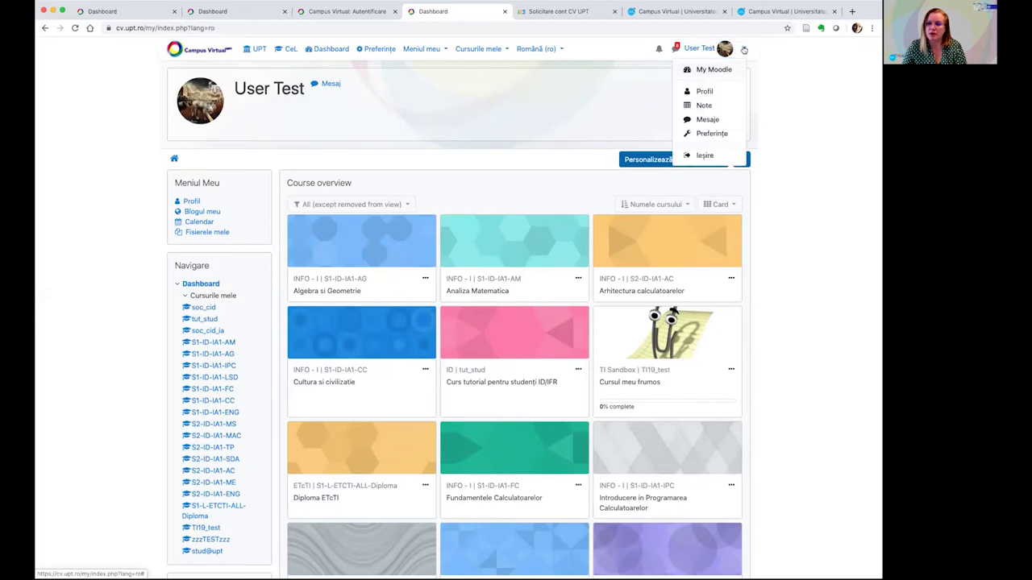
left_click(713, 133)
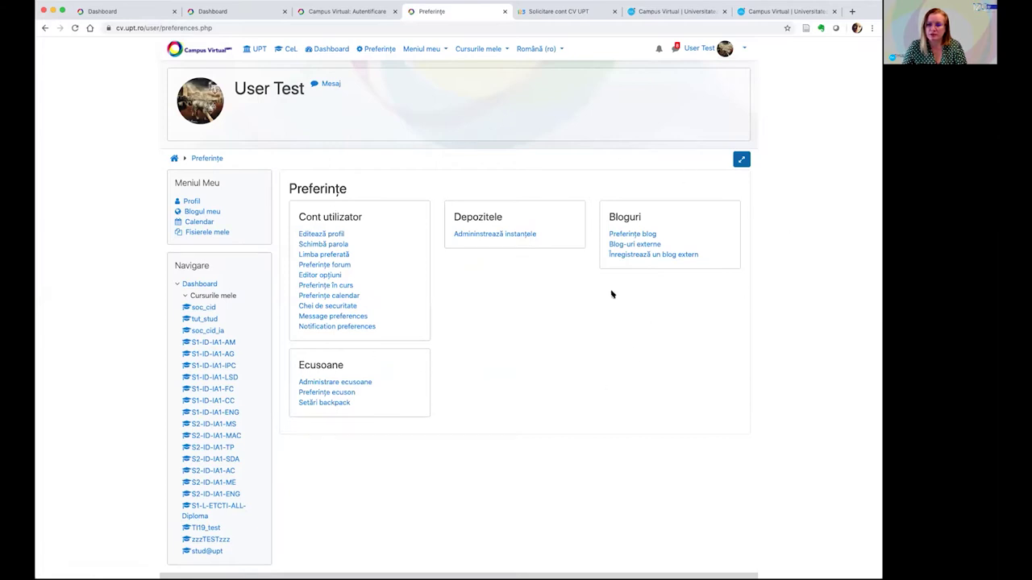
left_click(329, 234)
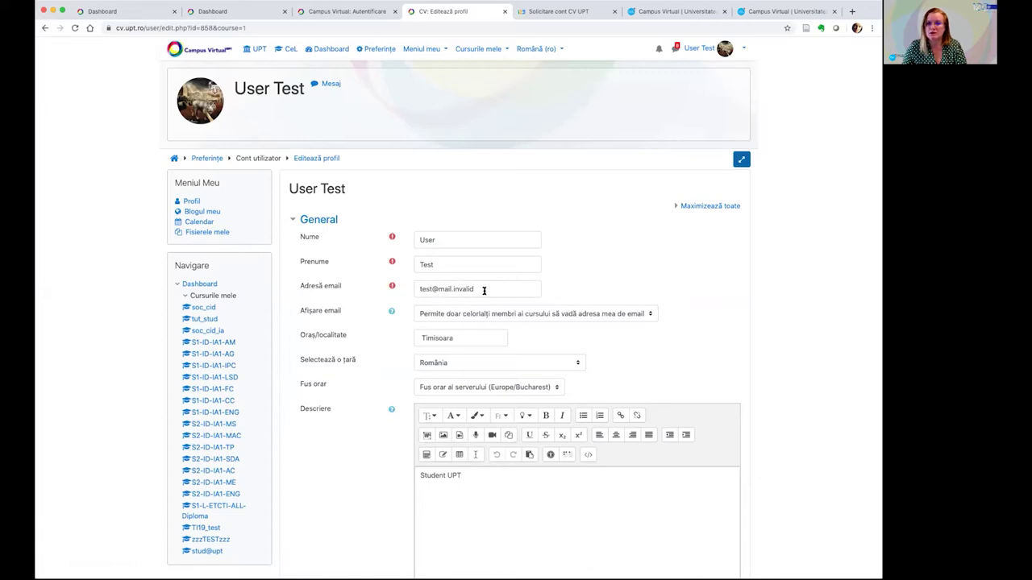
- Add the portrait image file as the new user picture under Imagine utilizator and update the profile
scroll(484, 290, "down", 4)
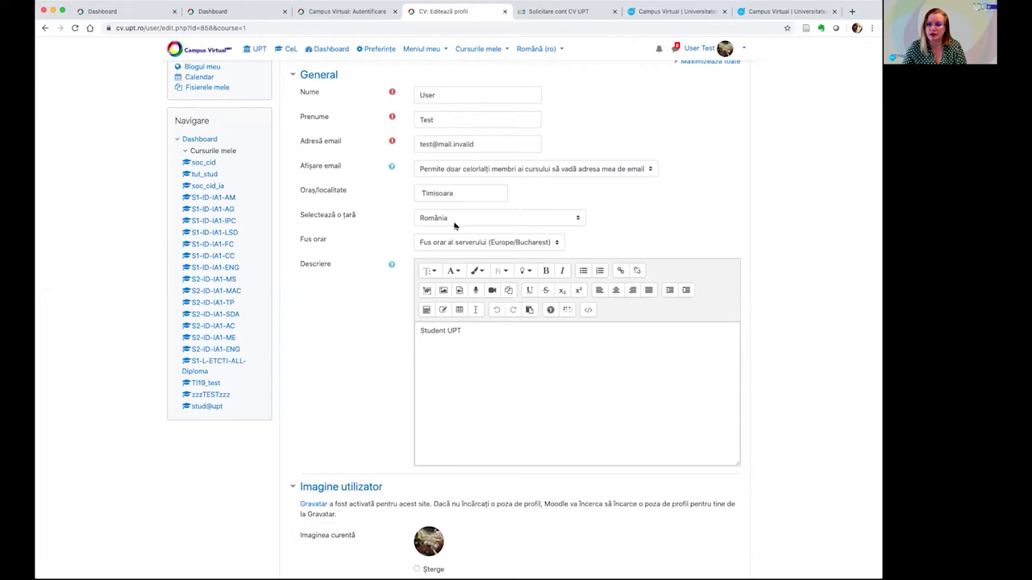
scroll(456, 234, "down", 2)
scroll(452, 233, "down", 4)
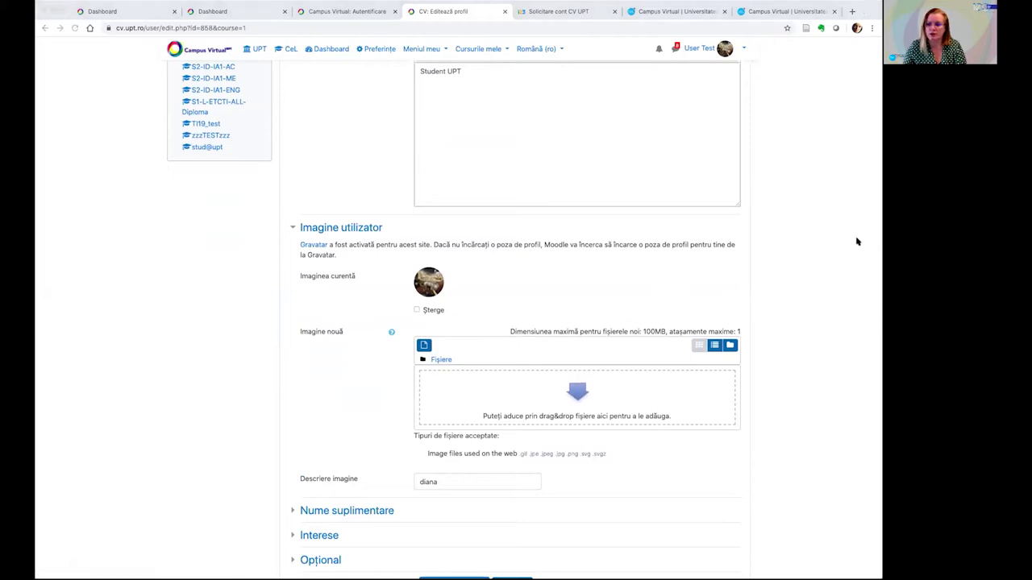
left_click(862, 6)
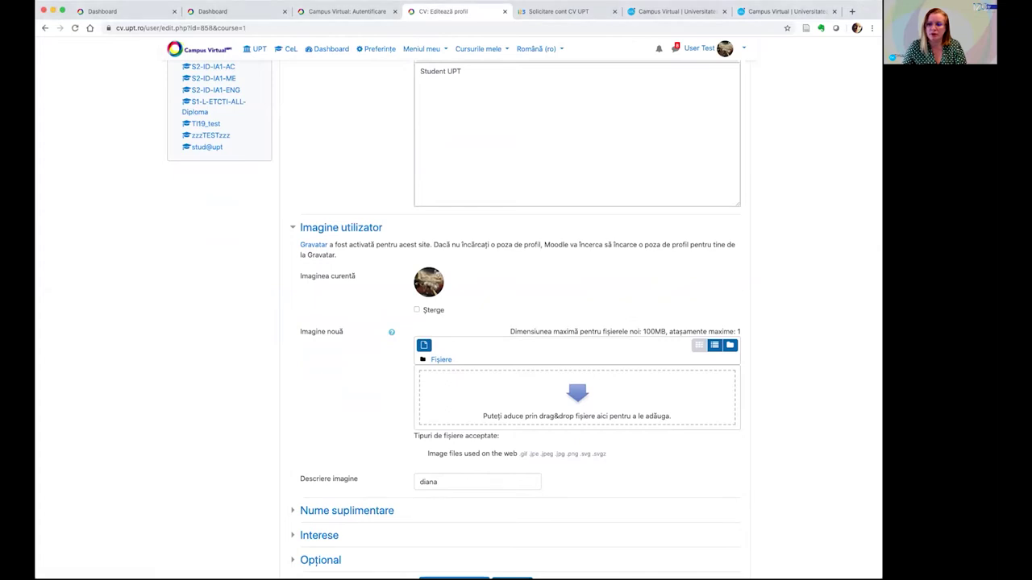
left_click_drag(811, 408, 607, 400)
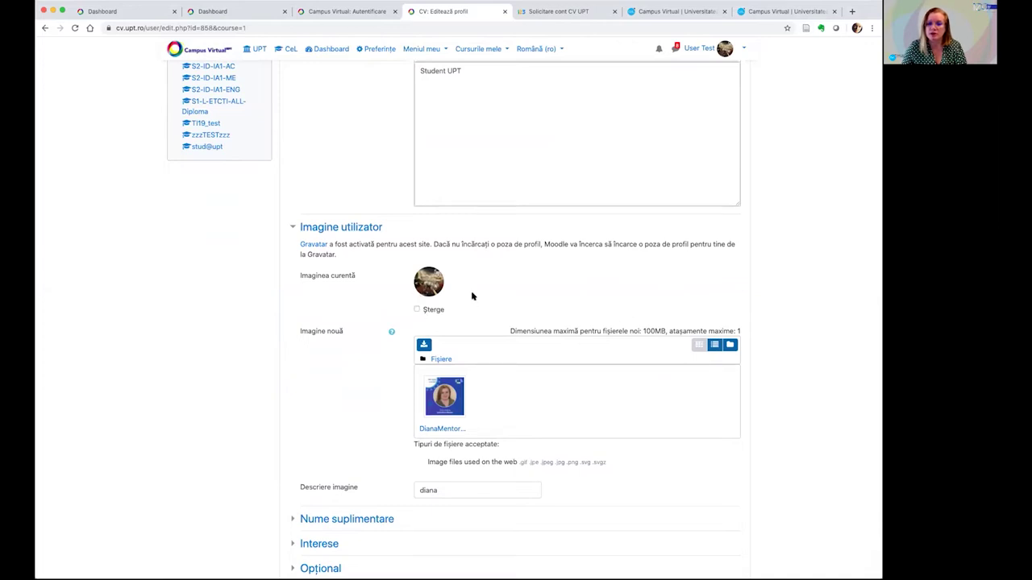
scroll(529, 305, "down", 3)
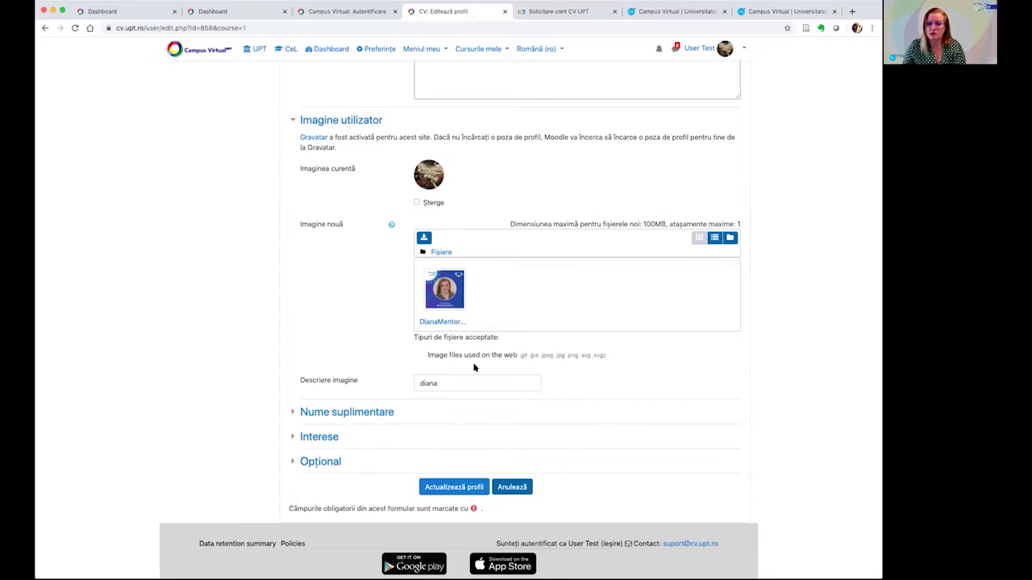
left_click(456, 488)
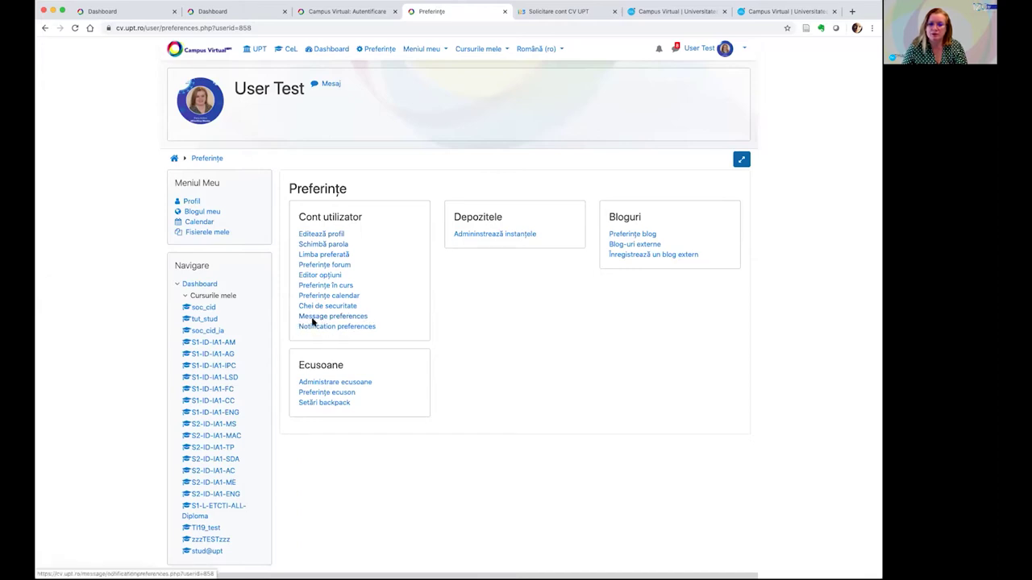
- In Preferințe forum, select Fără rezumat for alert grouping and Da for automatic forum subscription, and save the changes
left_click(323, 265)
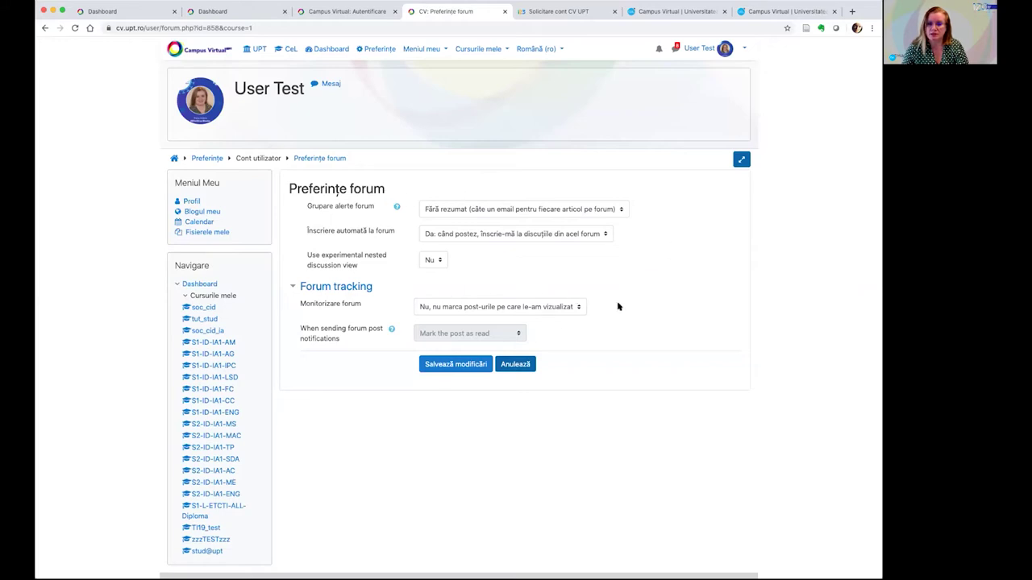
left_click(446, 212)
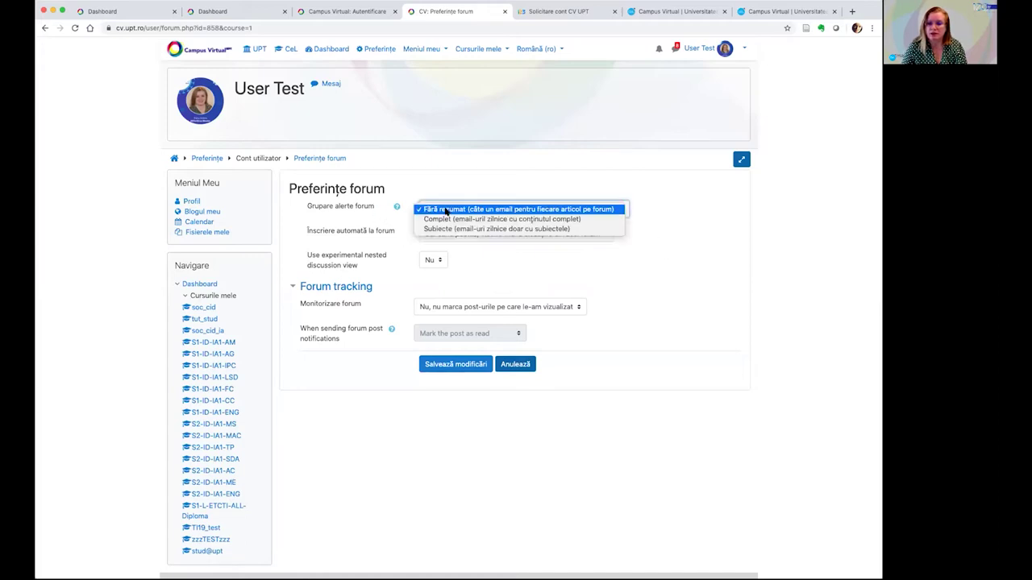
left_click(552, 212)
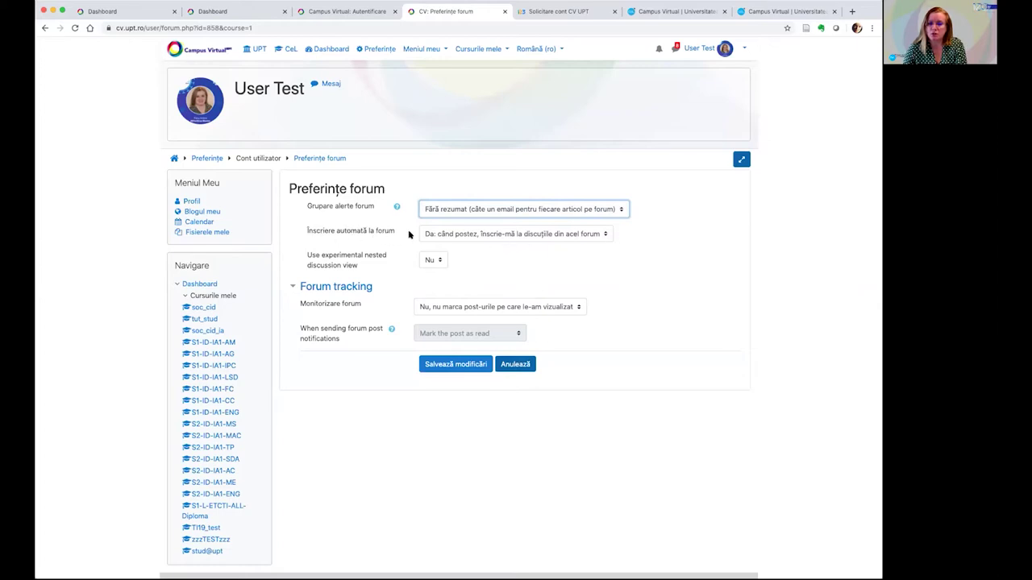
left_click(472, 234)
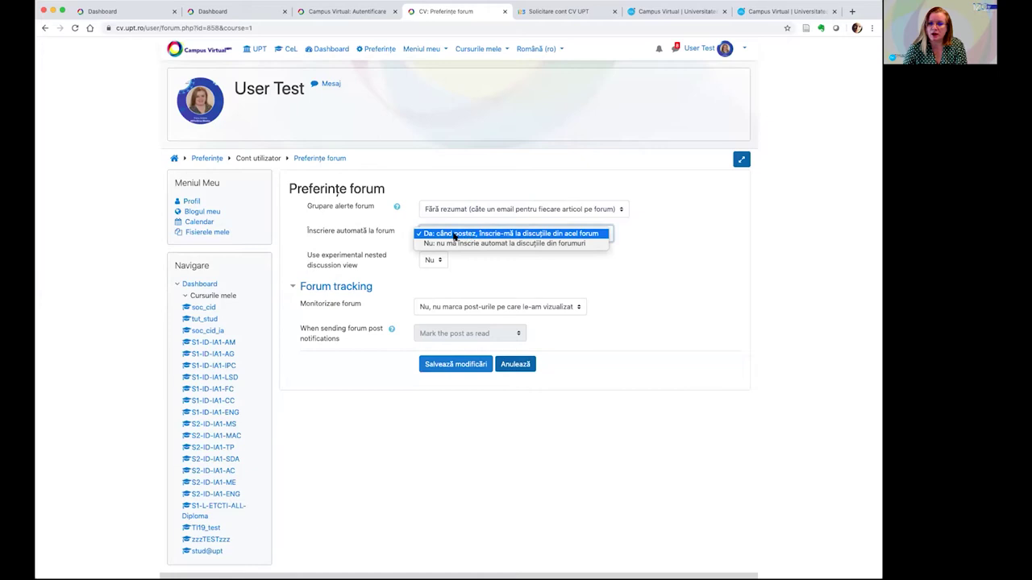
left_click(577, 233)
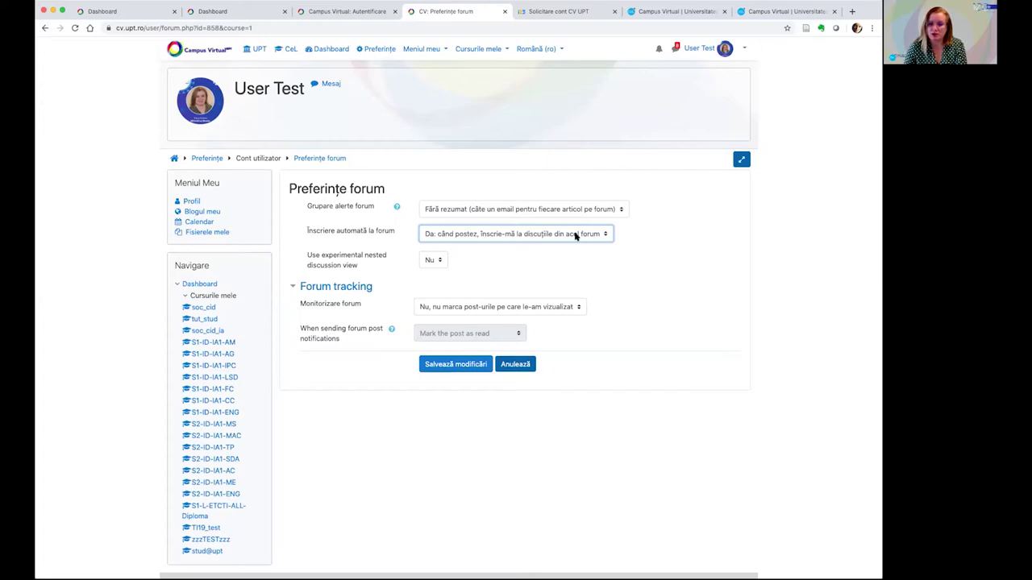
left_click(456, 367)
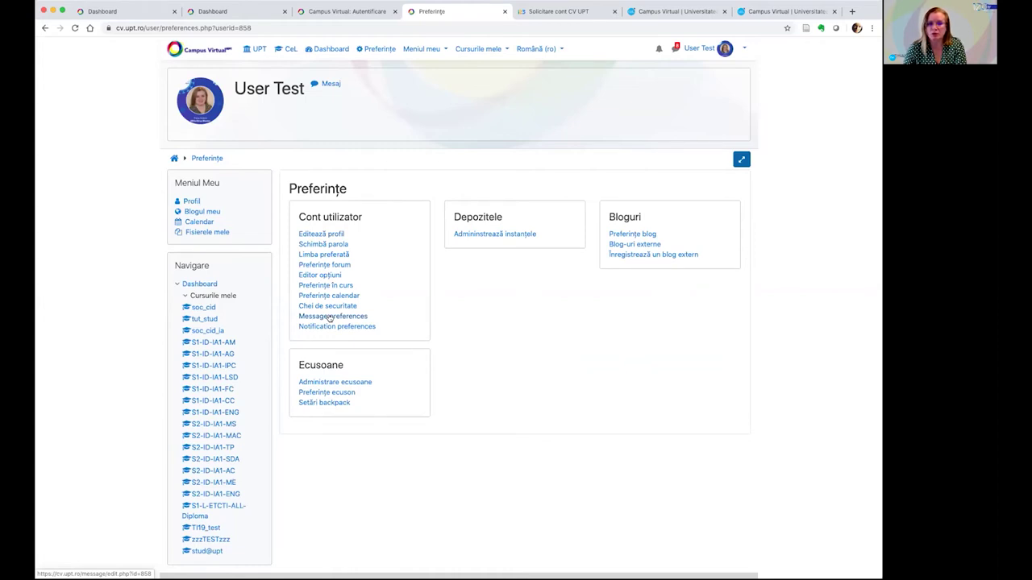
- Review the privacy, email notification and general options in Message preferences, and return to the Preferințe page
left_click(329, 317)
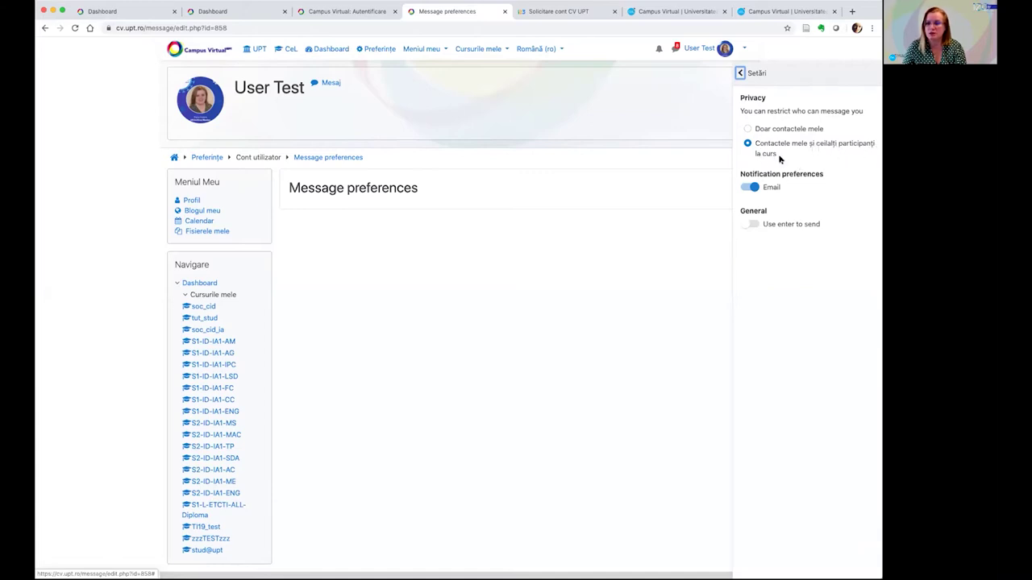
scroll(780, 160, "down", 1)
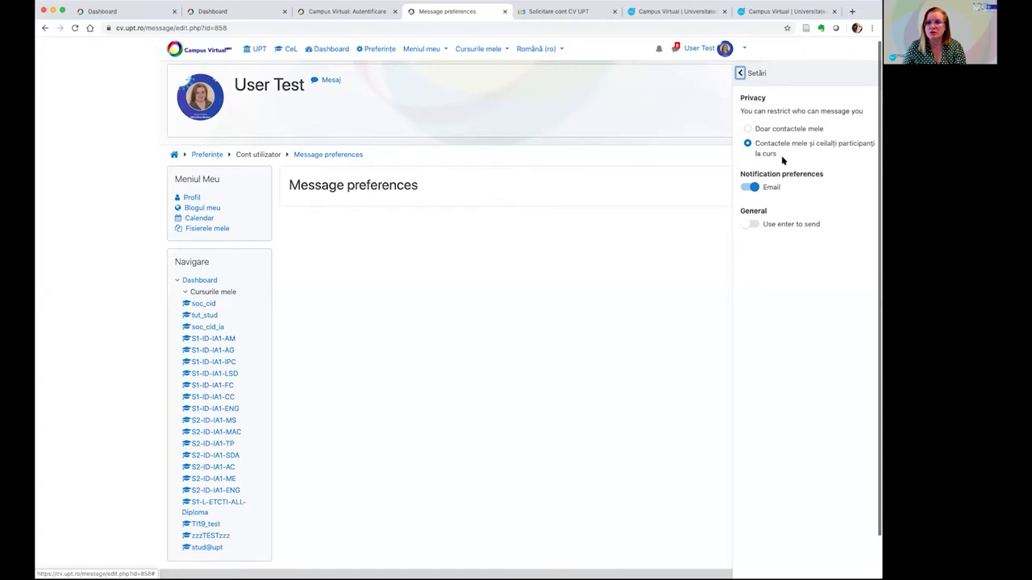
scroll(782, 160, "up", 1)
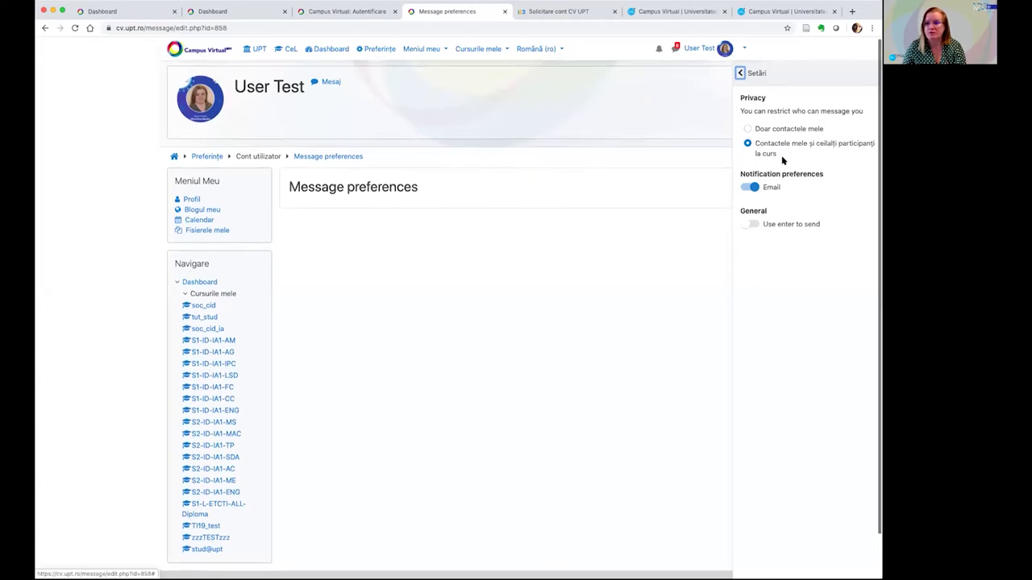
scroll(782, 159, "down", 1)
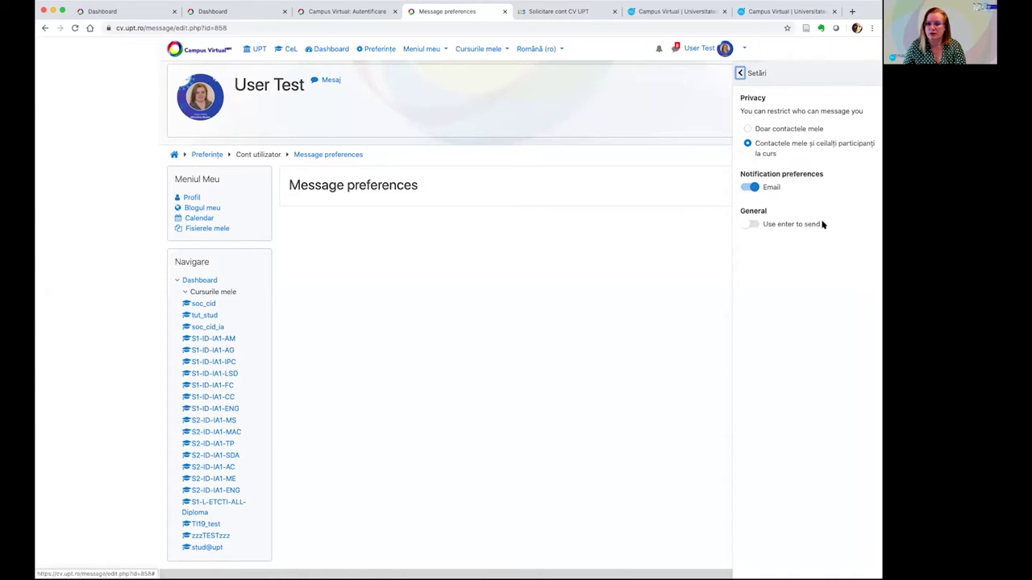
left_click(209, 155)
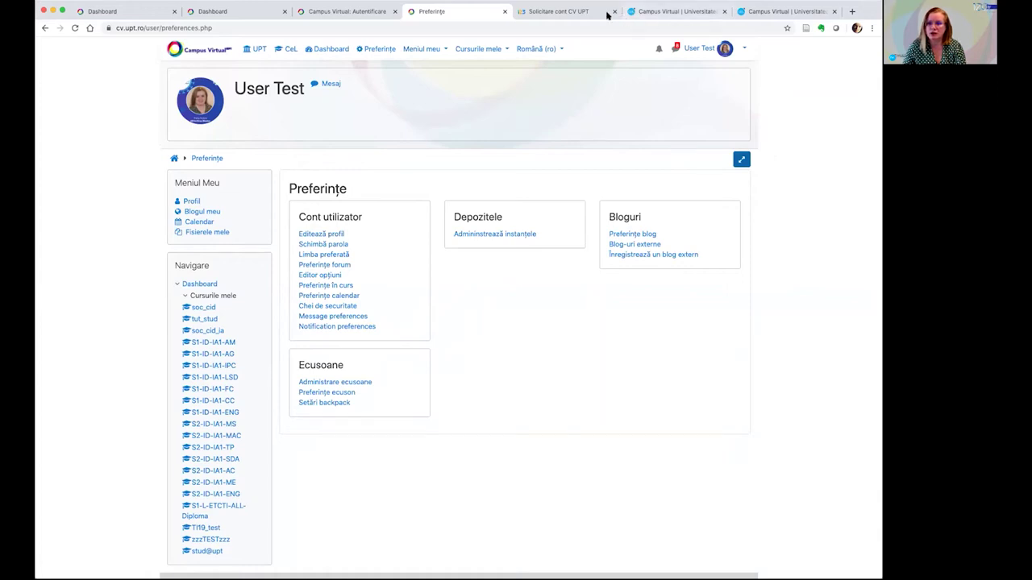
- Read the Anul 1 group conversation of soc_cid_ia in the messages and return to the conversation list
left_click(676, 50)
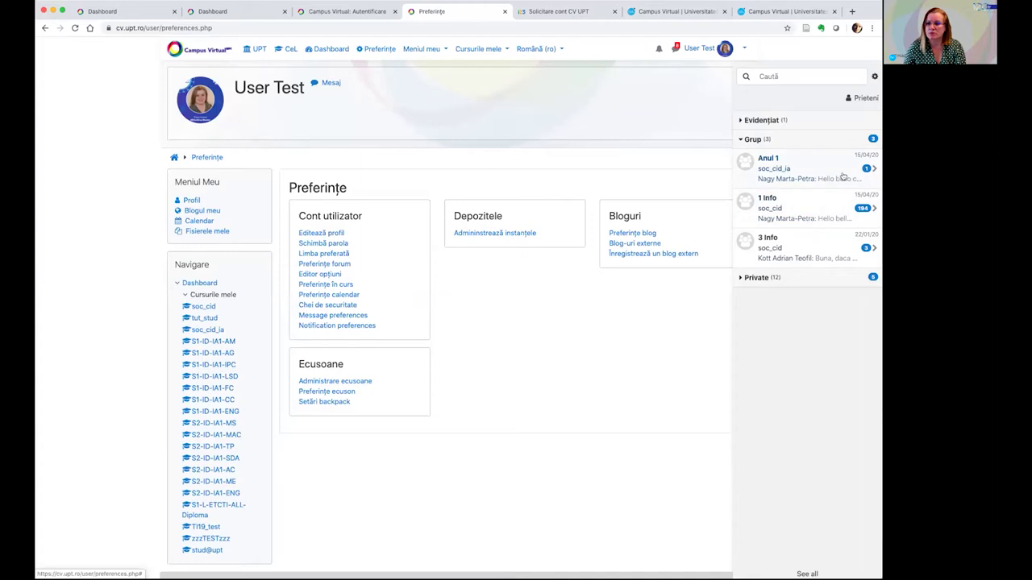
scroll(798, 164, "down", 1)
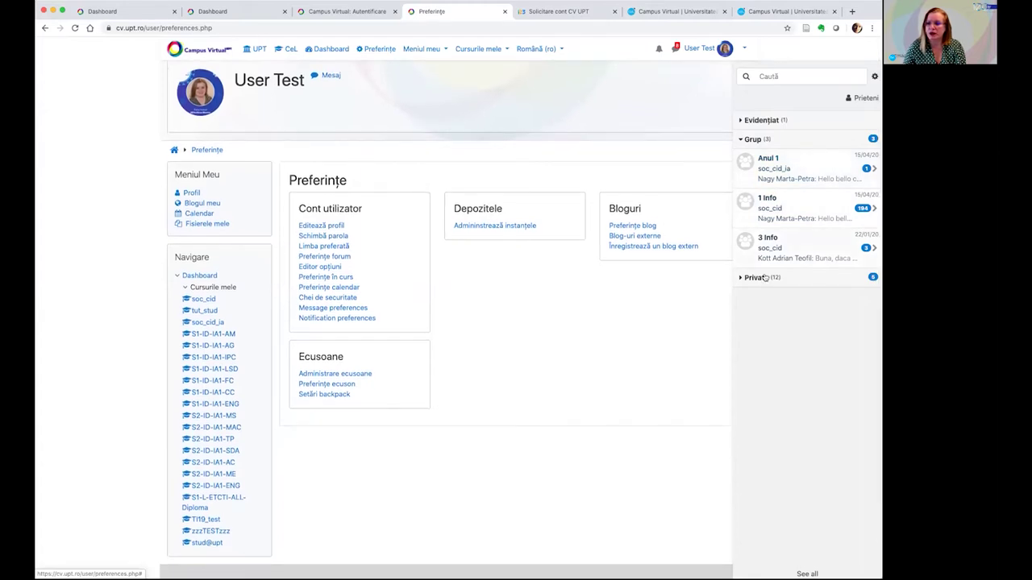
left_click(781, 168)
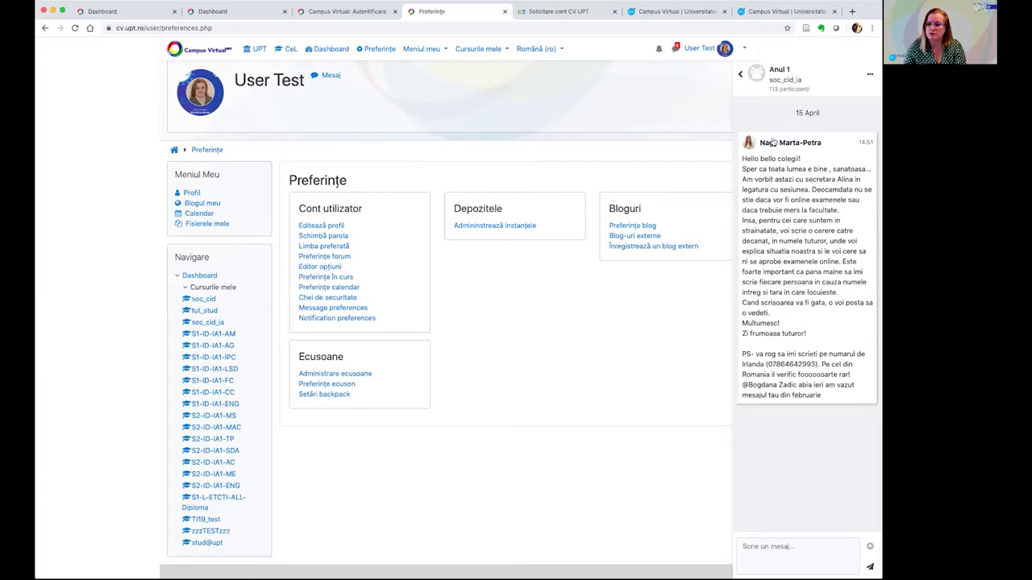
left_click(740, 74)
- Reply "F bine!" in the first private conversation and send the message
left_click(742, 277)
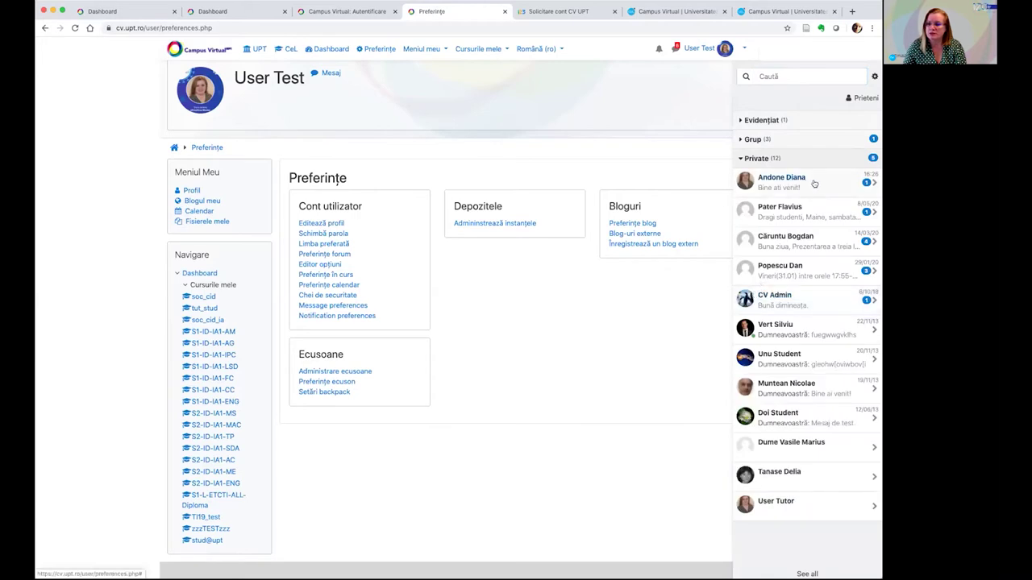
left_click(801, 184)
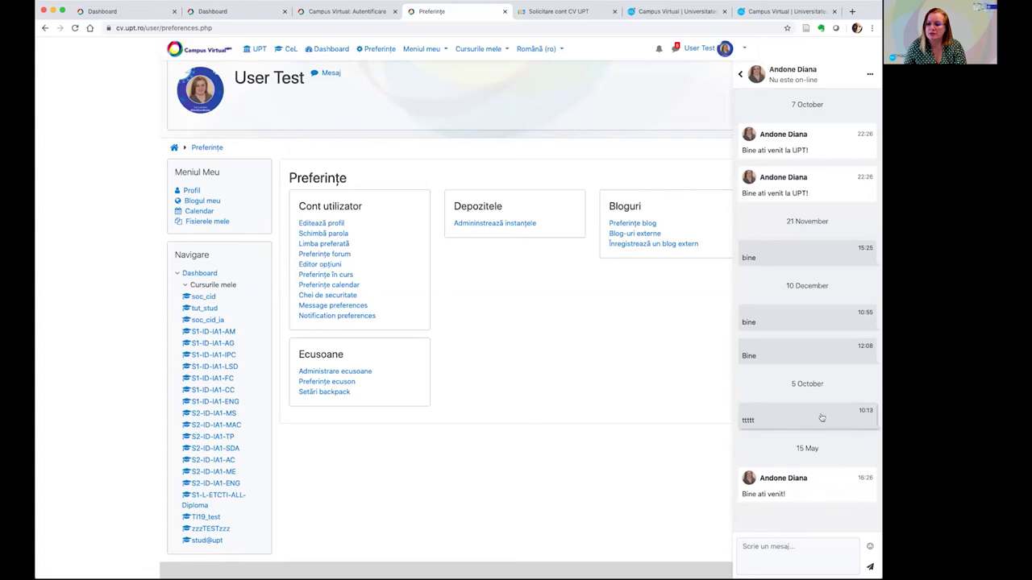
left_click(782, 551)
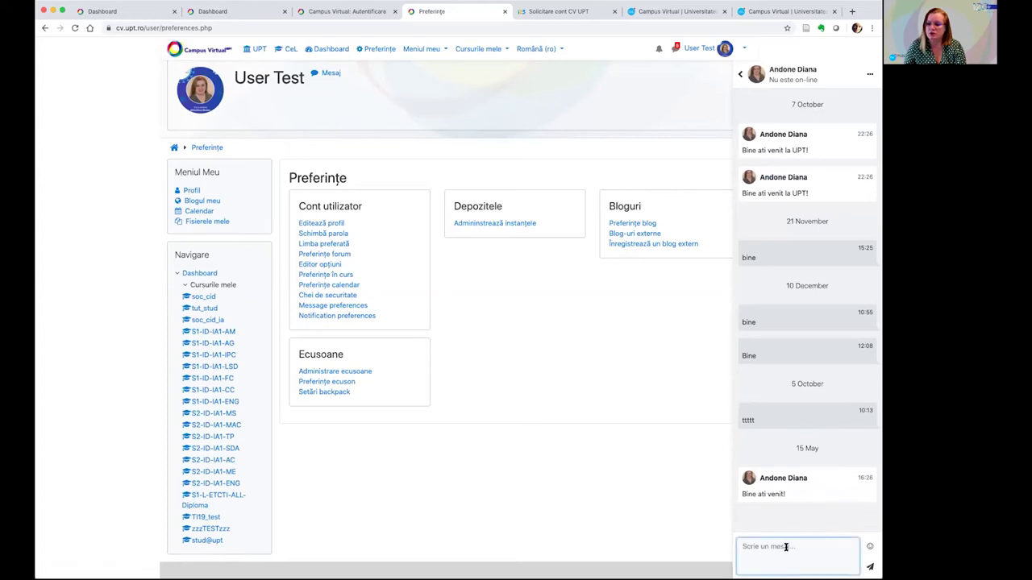
type("F bine!")
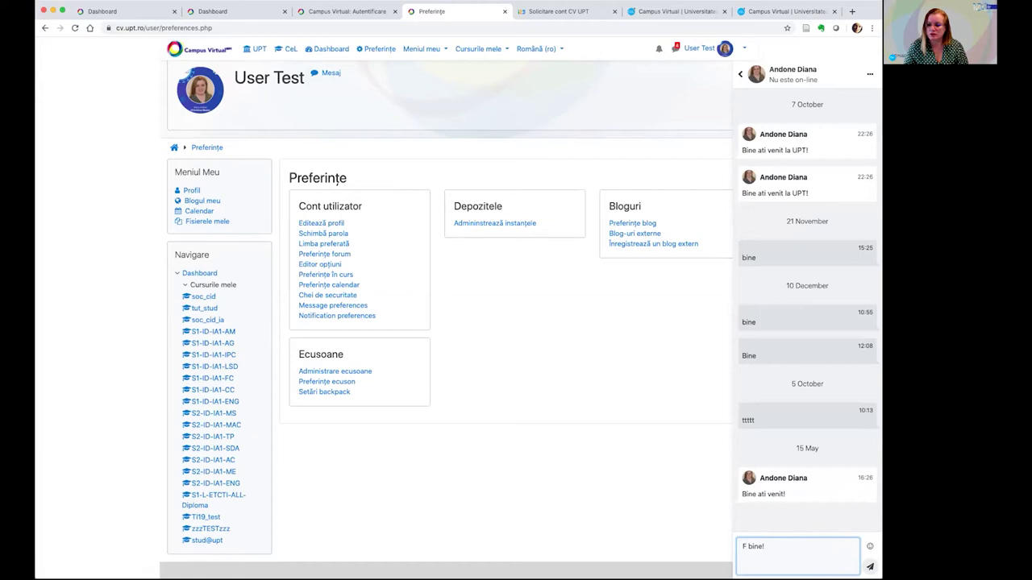
left_click(870, 567)
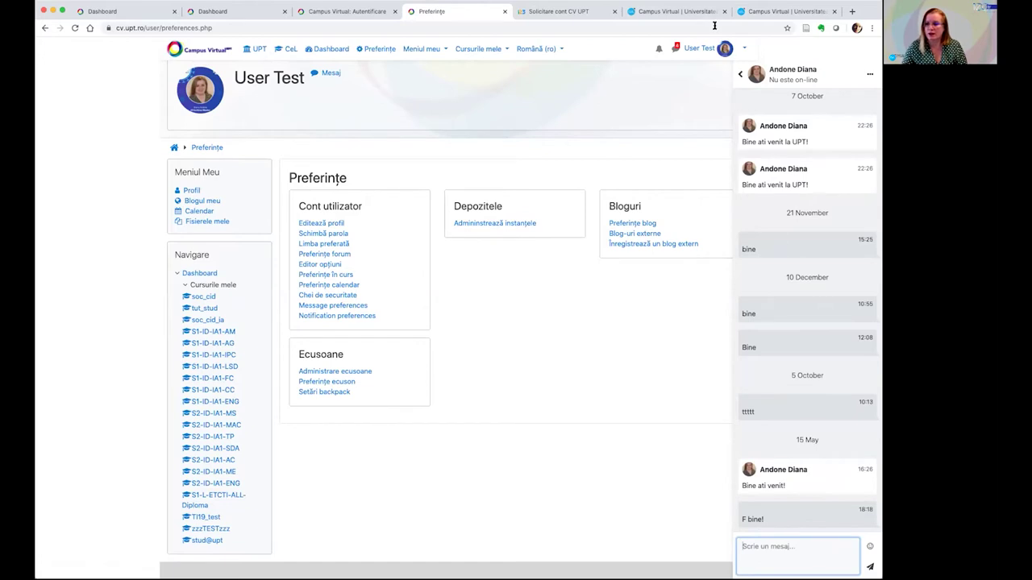
- Return to the conversation list, expand the group conversations, and search people and messages by the contact's surname
left_click(740, 75)
left_click(747, 140)
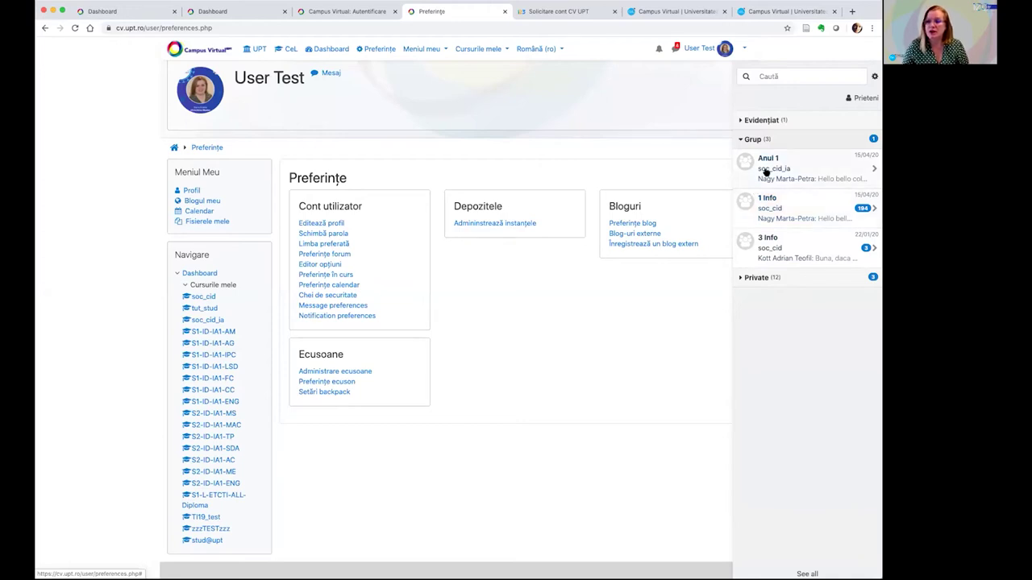
left_click(763, 75)
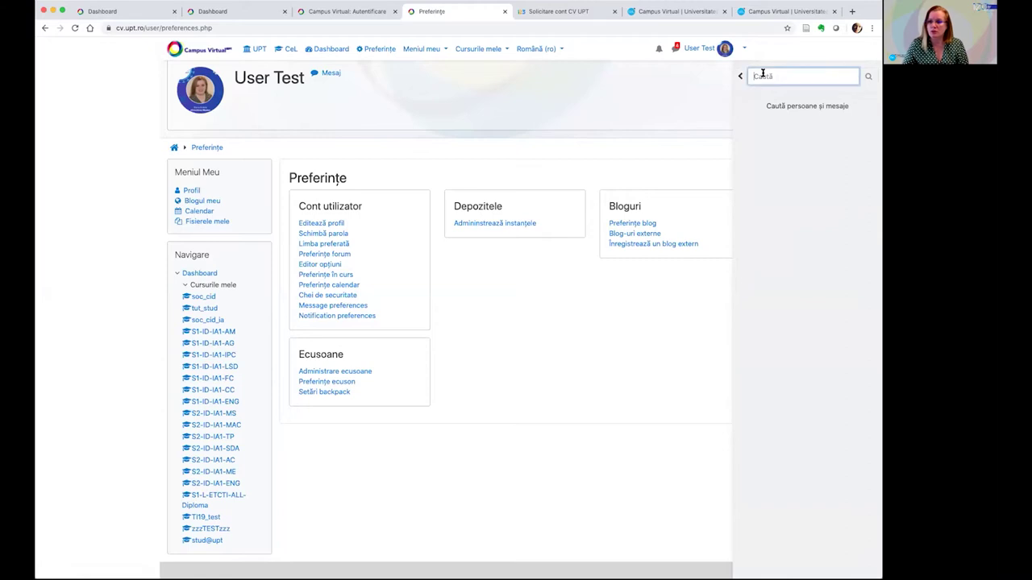
type("an")
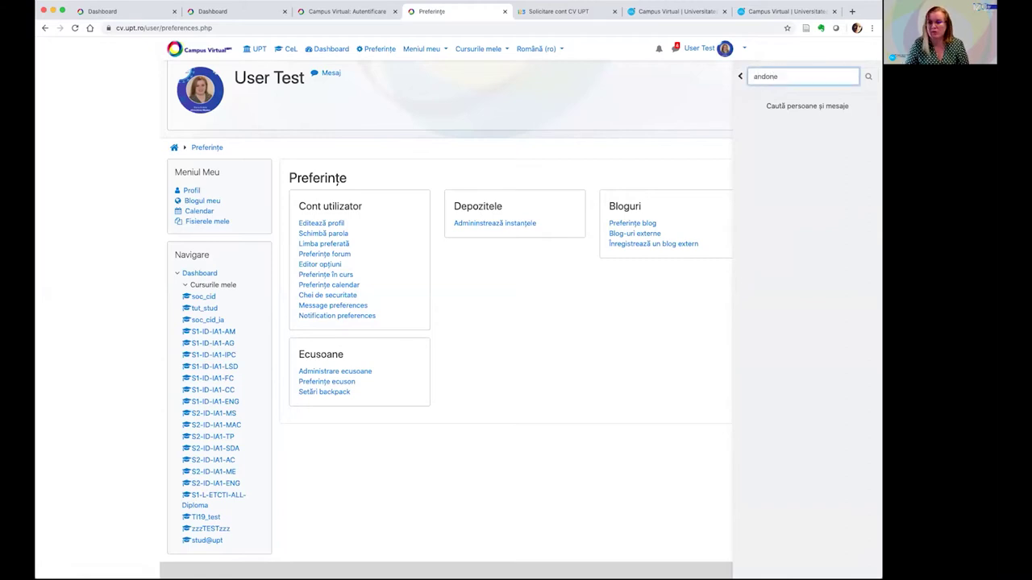
type("done")
key("Return")
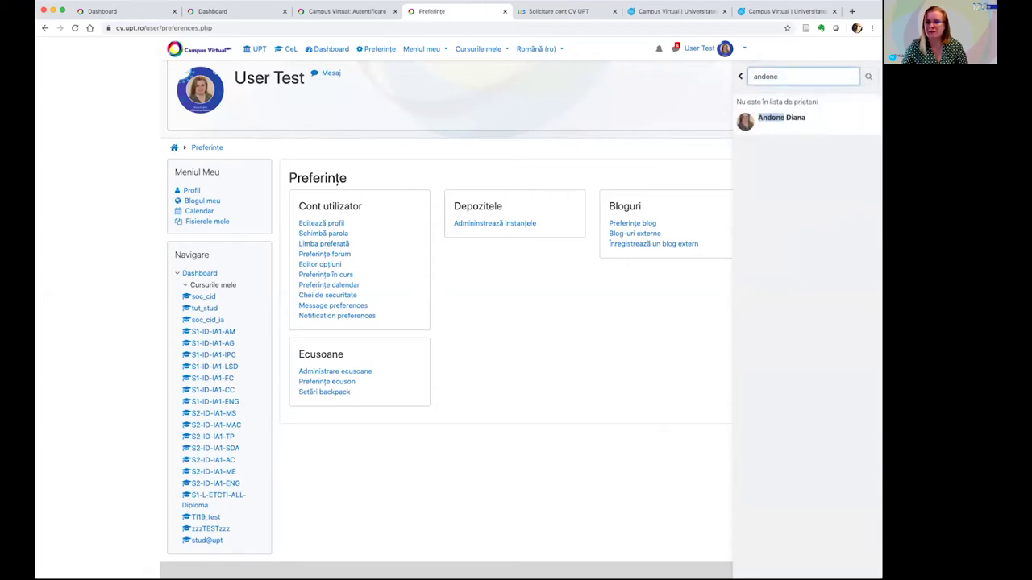
- Open the found contact's conversation and send the message "ce faci?"
left_click(780, 119)
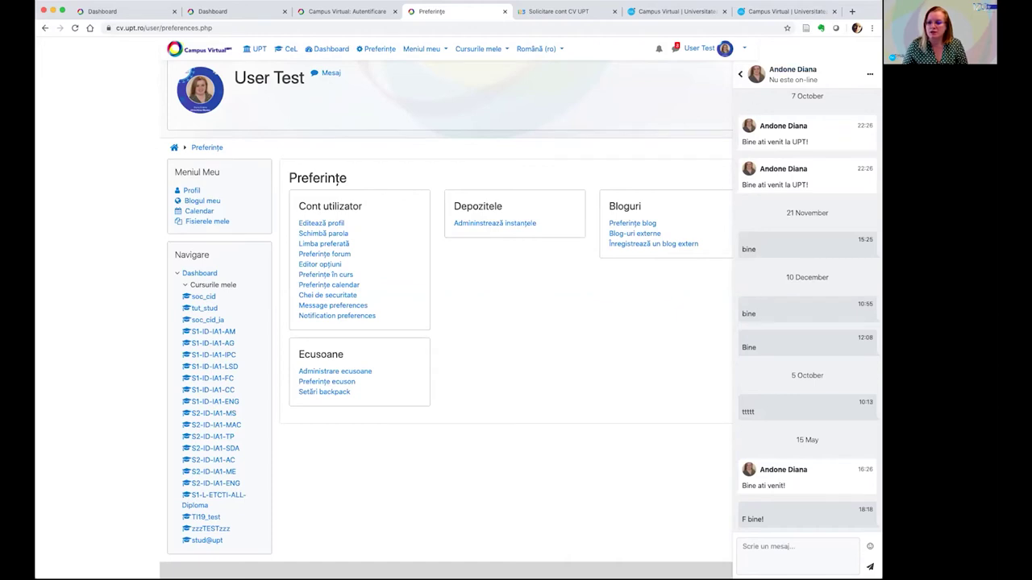
left_click(767, 549)
type("ce fa")
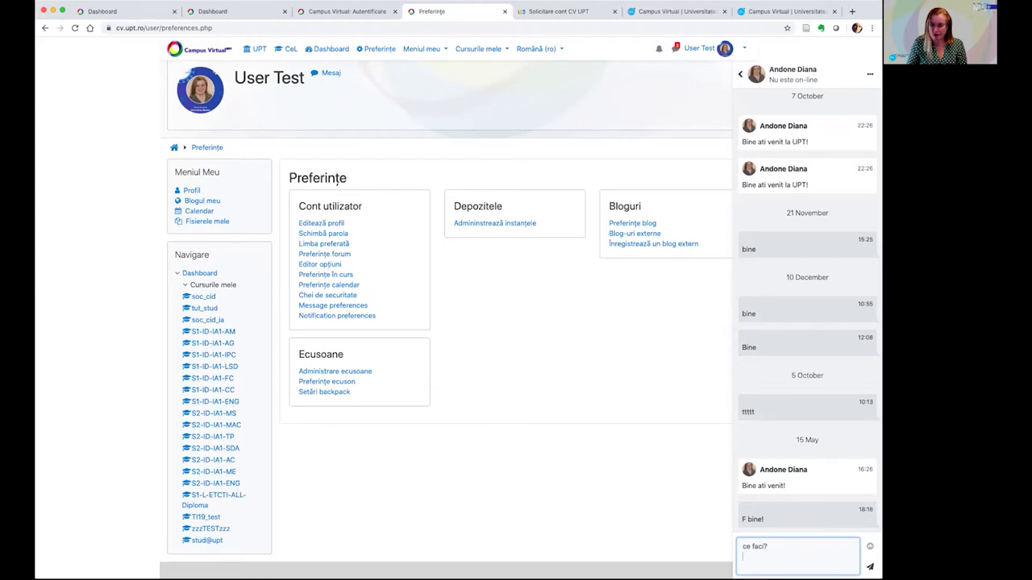
type("ci?")
left_click(870, 567)
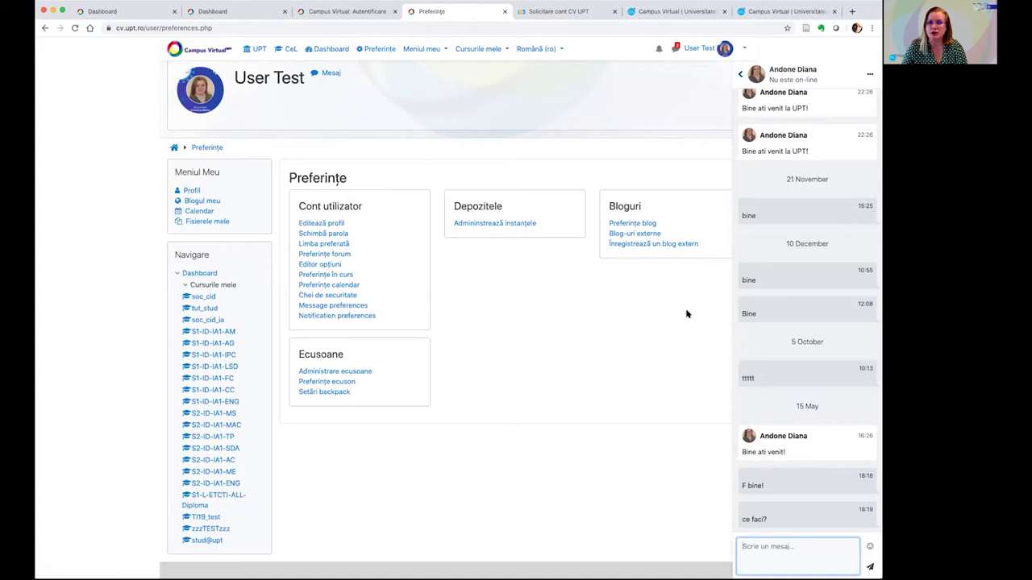
- Go to the dashboard, open the Algebra si Geometrie course and look through its topics and exam sections
left_click(174, 148)
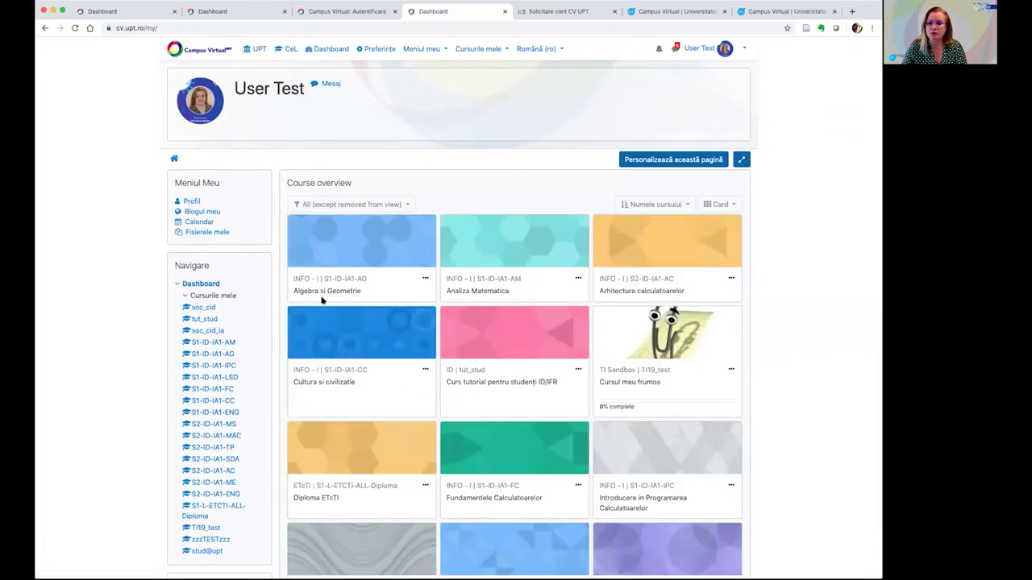
left_click(327, 291)
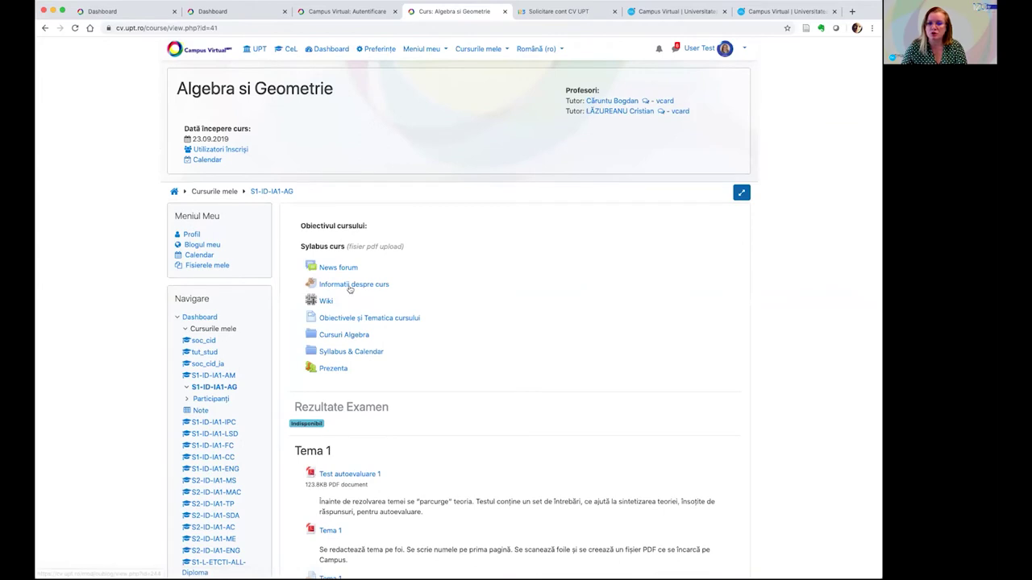
scroll(540, 418, "down", 5)
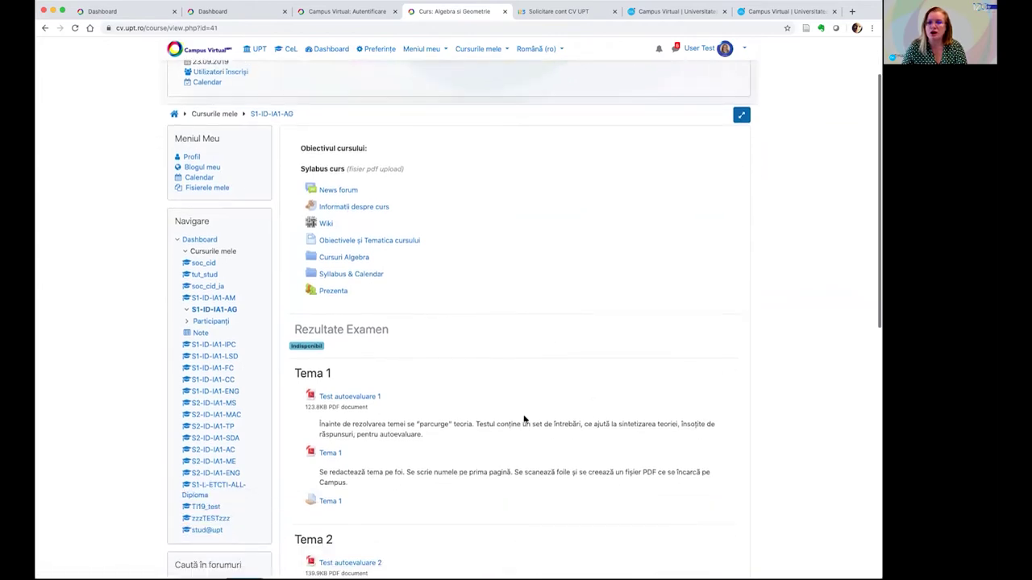
scroll(524, 419, "down", 3)
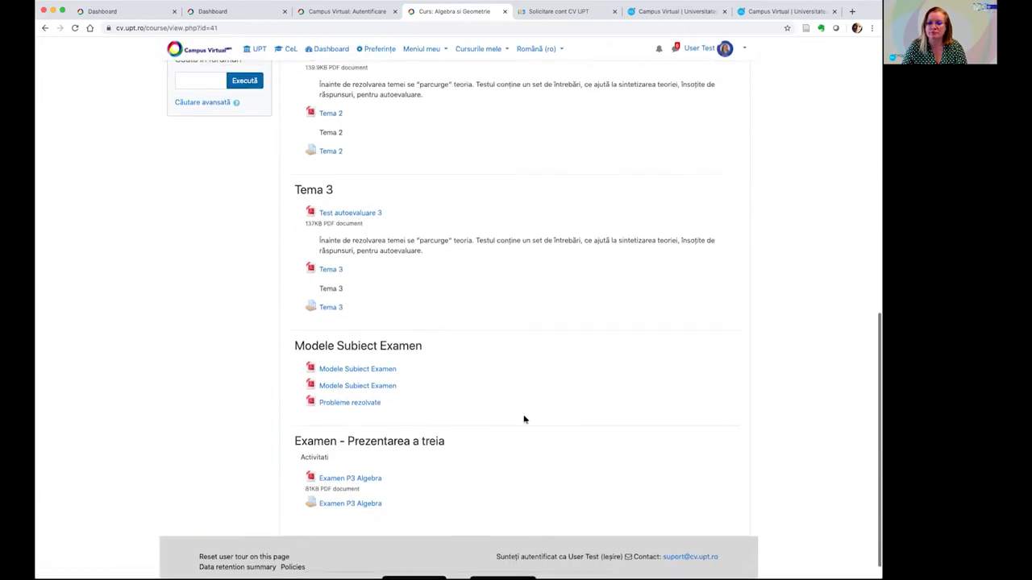
scroll(524, 420, "up", 8)
- Read the discussion "Cum ar trebui sa arate tema?" in the course's News forum and return to the course page
left_click(342, 269)
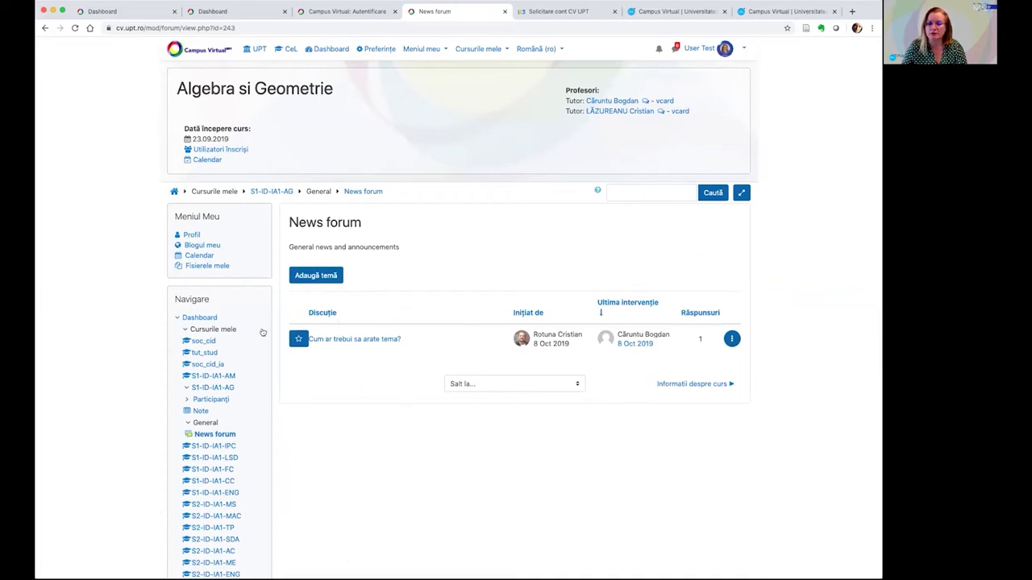
left_click(379, 342)
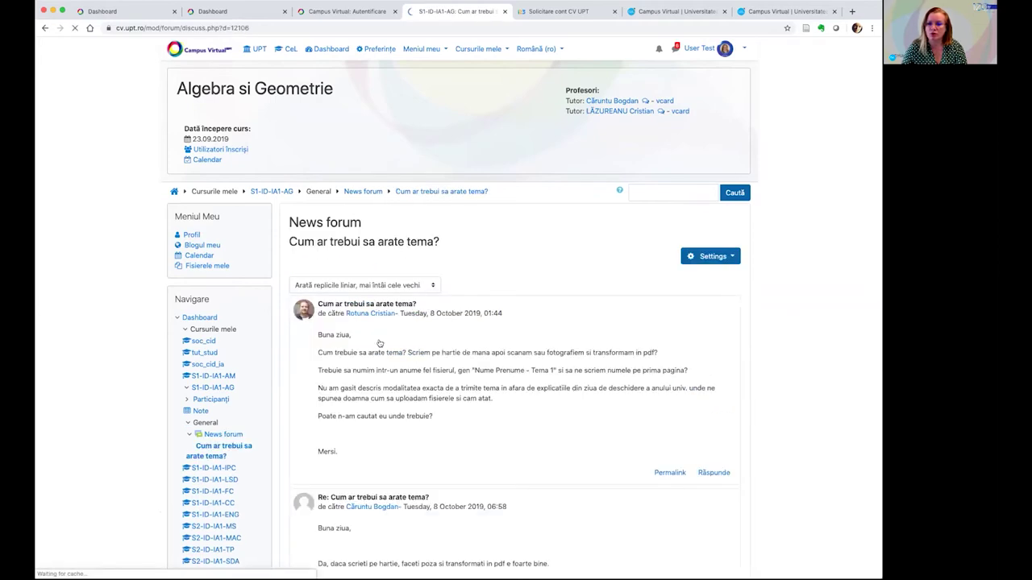
scroll(379, 342, "down", 1)
scroll(379, 343, "down", 5)
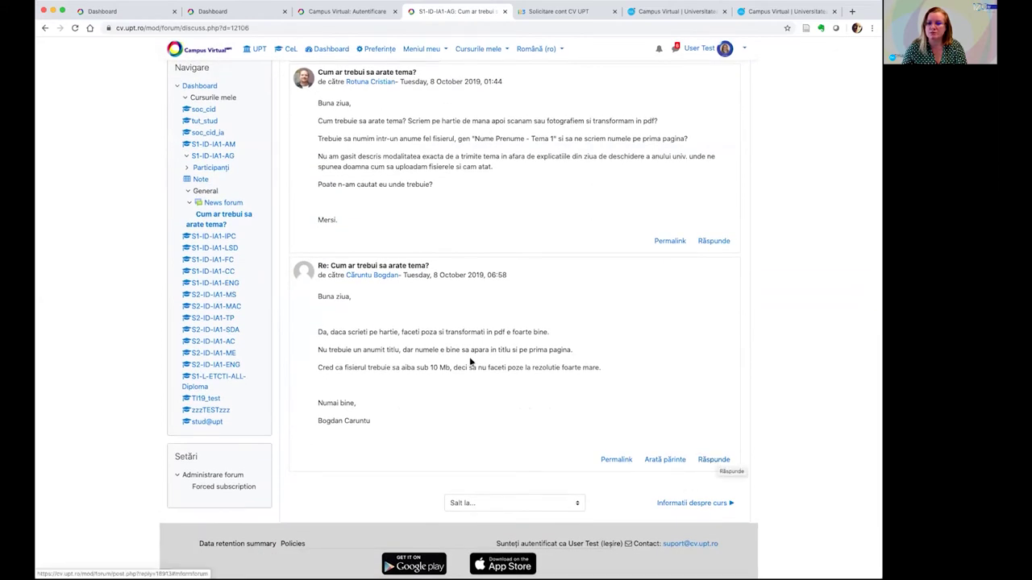
scroll(375, 317, "up", 3)
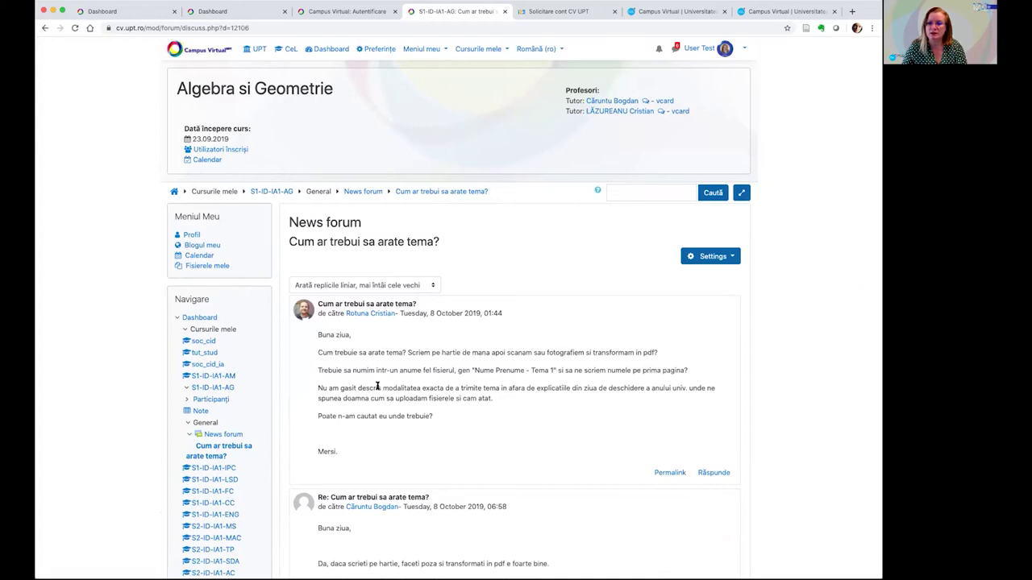
scroll(594, 403, "down", 2)
scroll(451, 331, "up", 2)
left_click(275, 192)
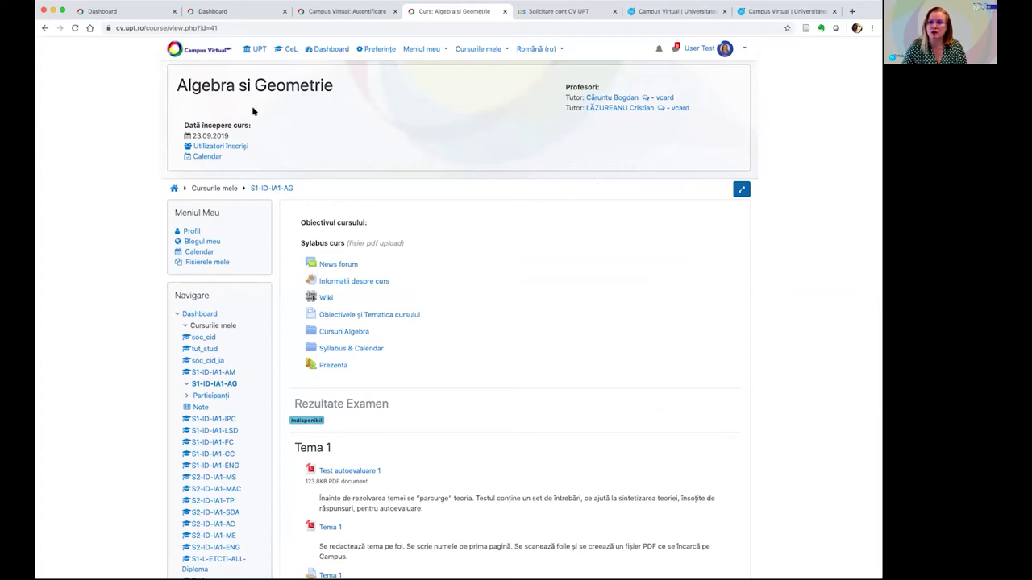
- View the first tutor's profile from the course header, and look through the list of users enrolled in the course
left_click(617, 97)
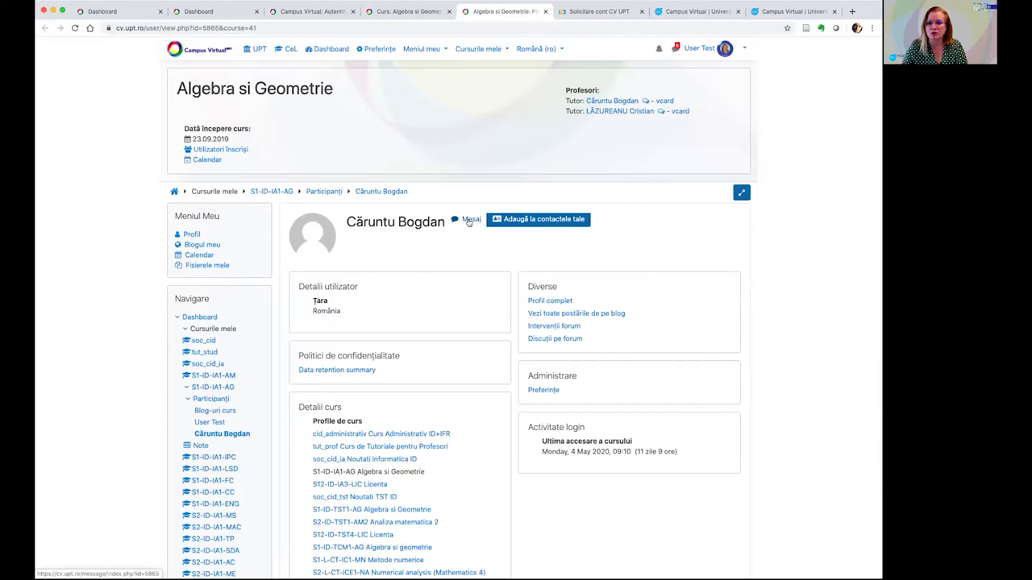
left_click(231, 150)
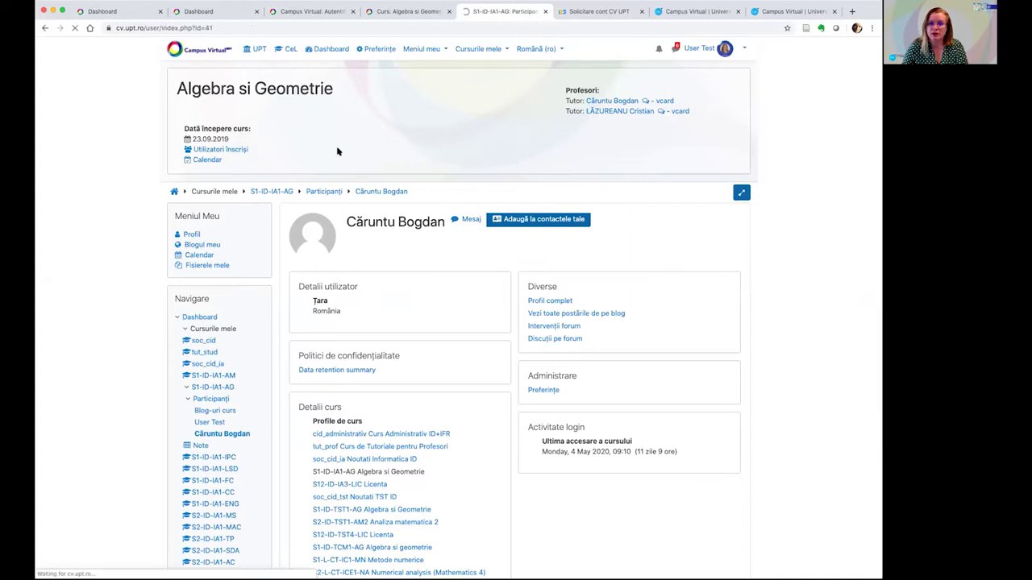
scroll(484, 218, "down", 1)
scroll(472, 214, "down", 5)
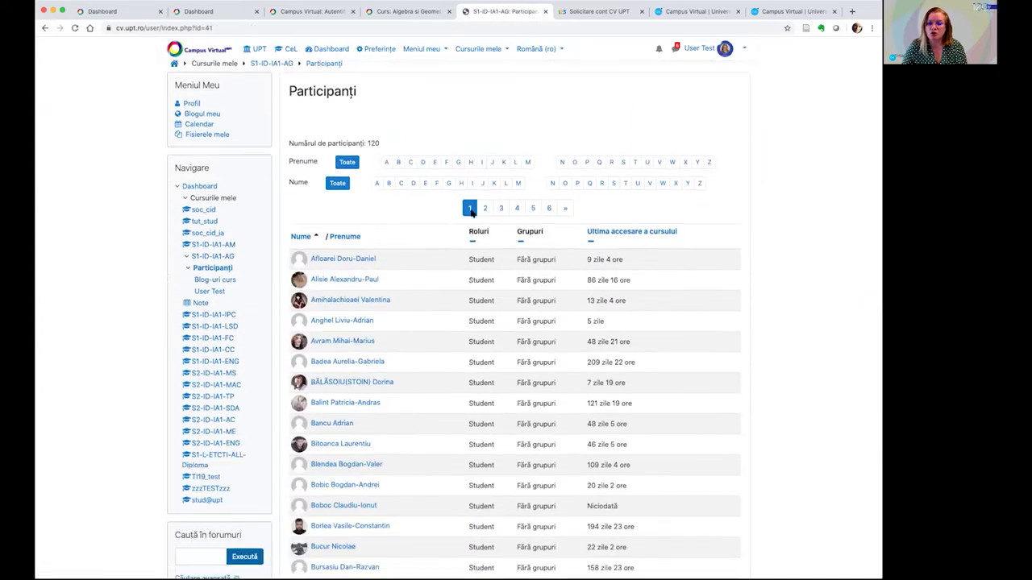
scroll(471, 211, "up", 3)
scroll(471, 211, "up", 3)
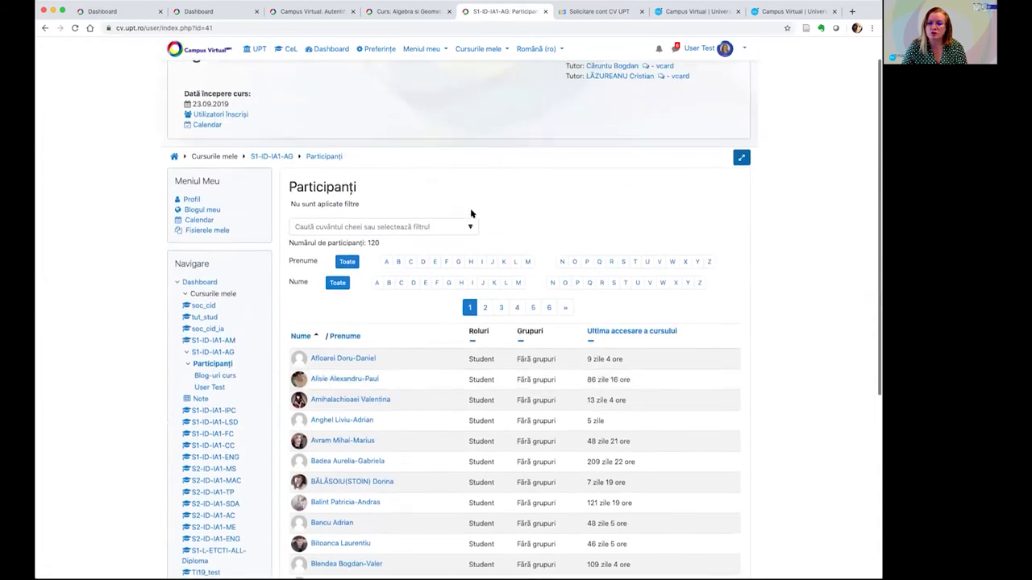
scroll(403, 226, "down", 3)
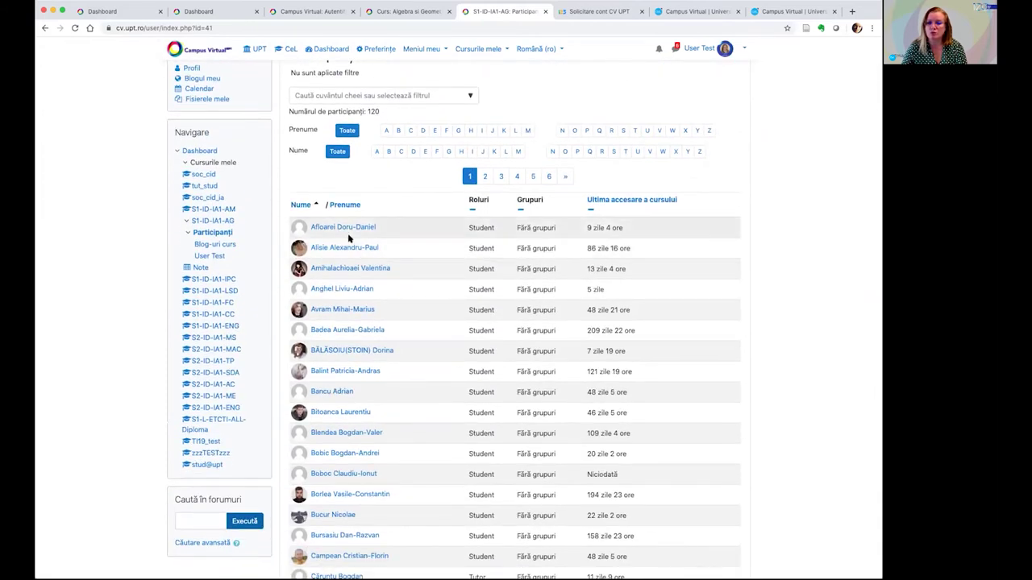
scroll(428, 241, "up", 4)
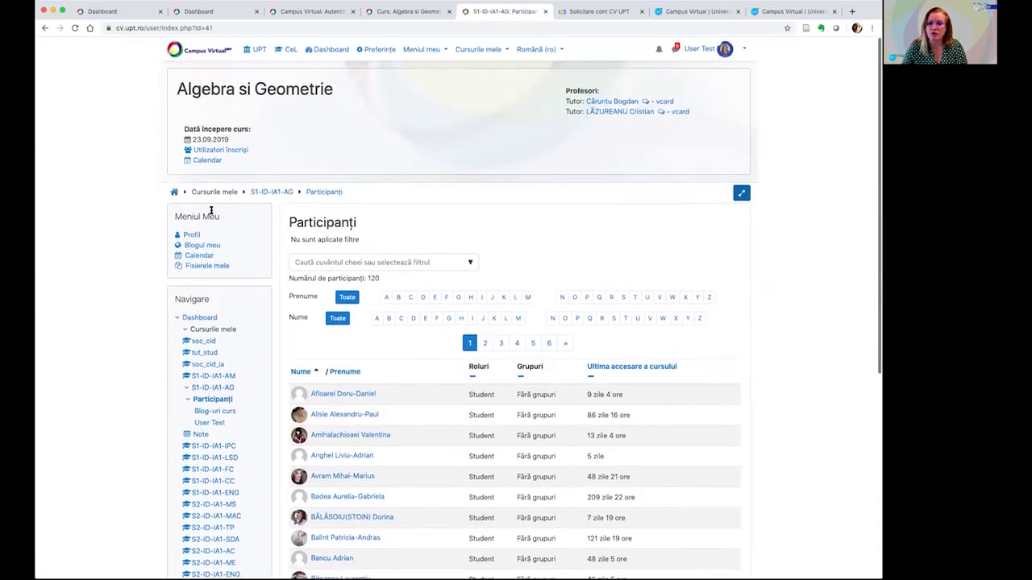
- Return to the dashboard, look through the course overview and open the Student@UPT course
left_click(175, 192)
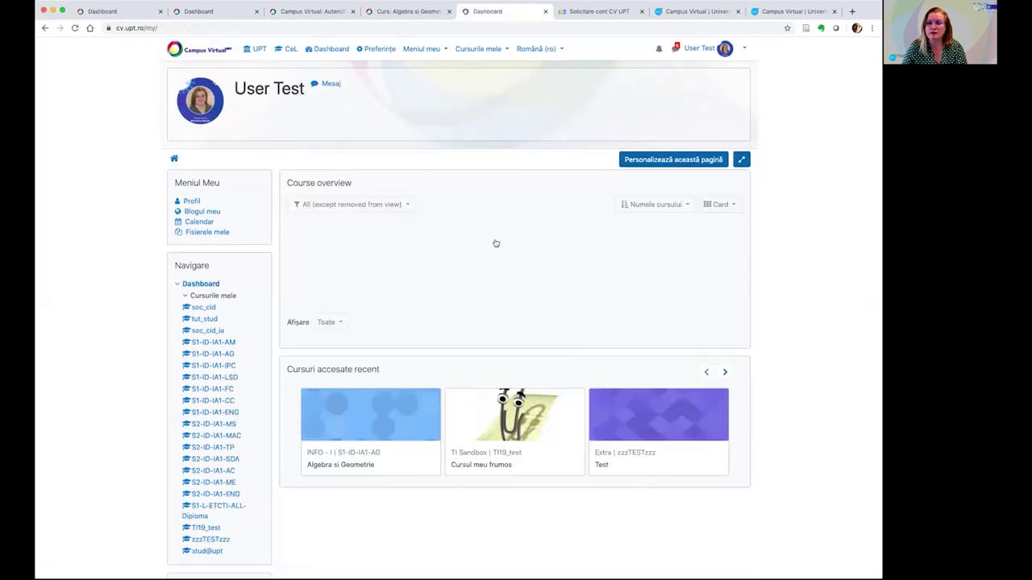
scroll(495, 242, "down", 4)
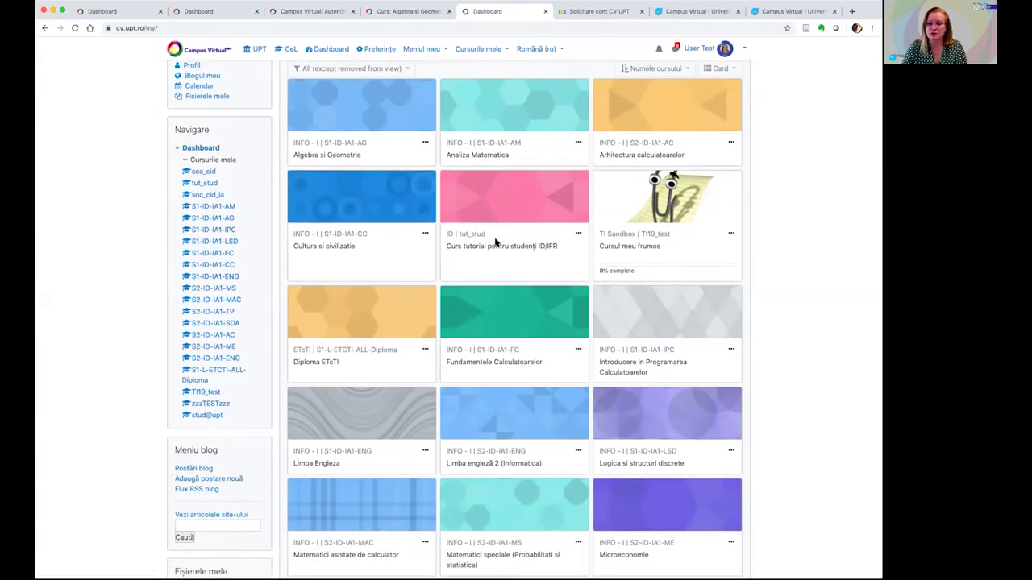
scroll(496, 242, "down", 2)
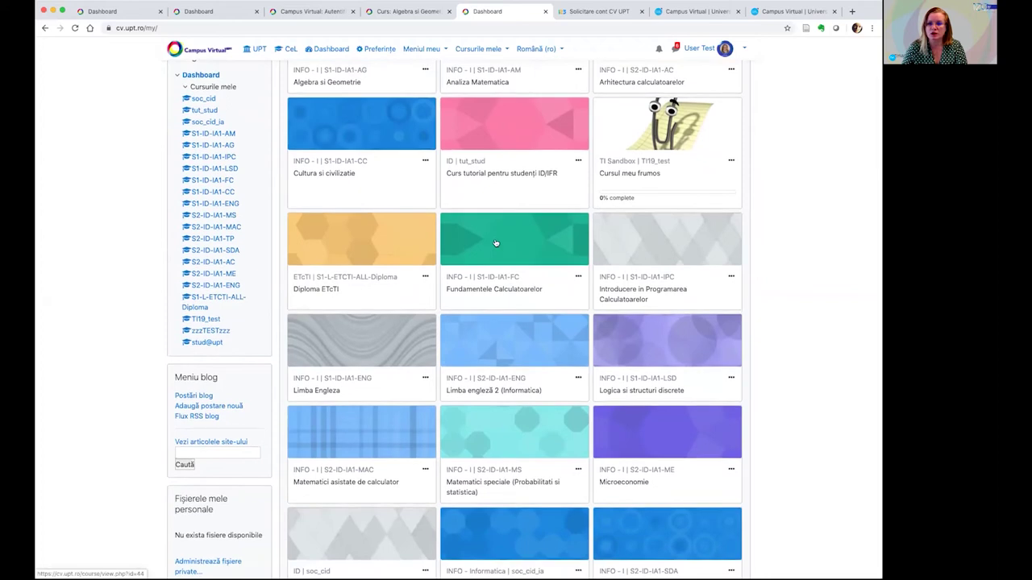
scroll(495, 242, "down", 10)
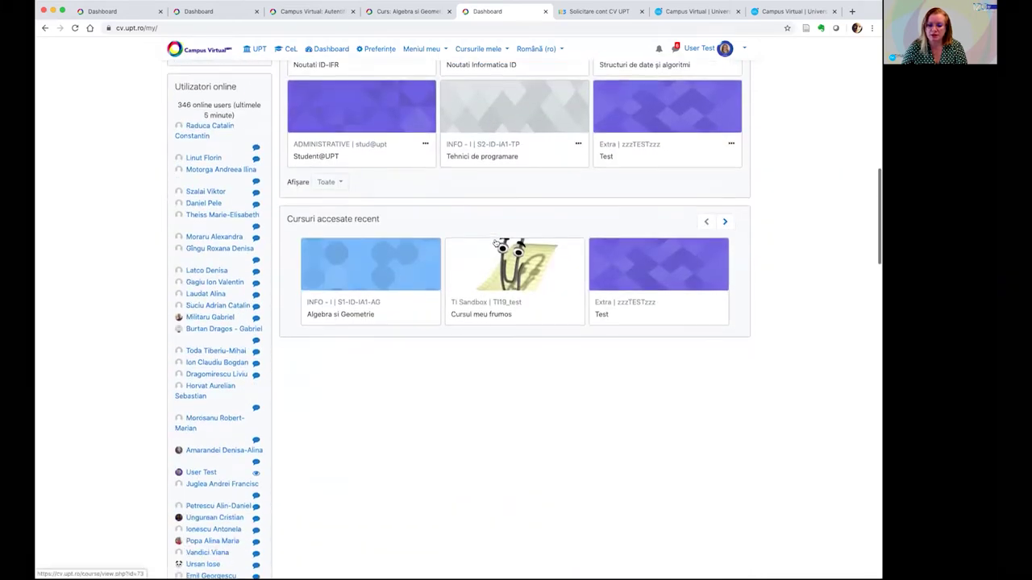
scroll(495, 242, "down", 1)
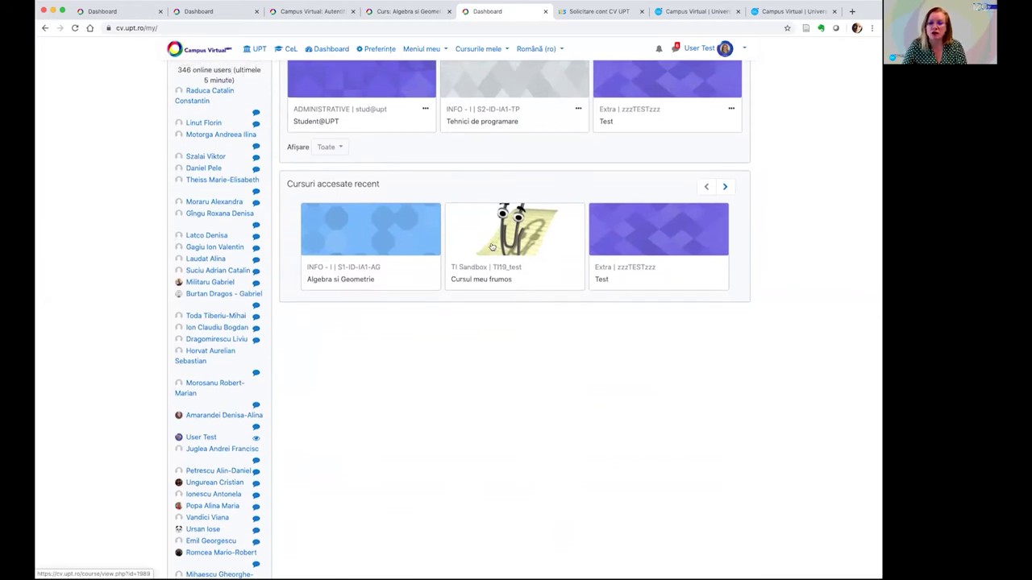
scroll(489, 247, "up", 6)
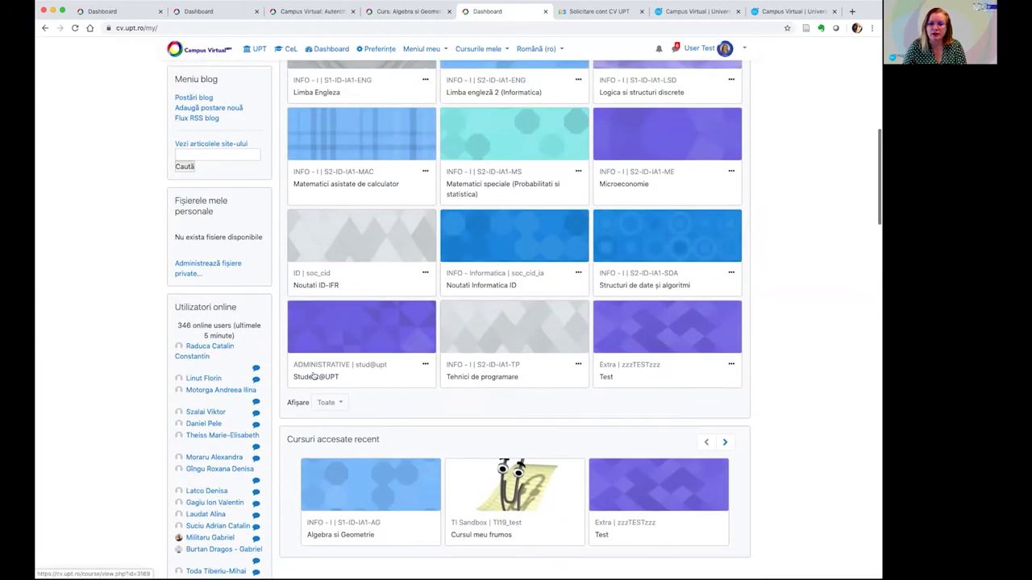
left_click(316, 376)
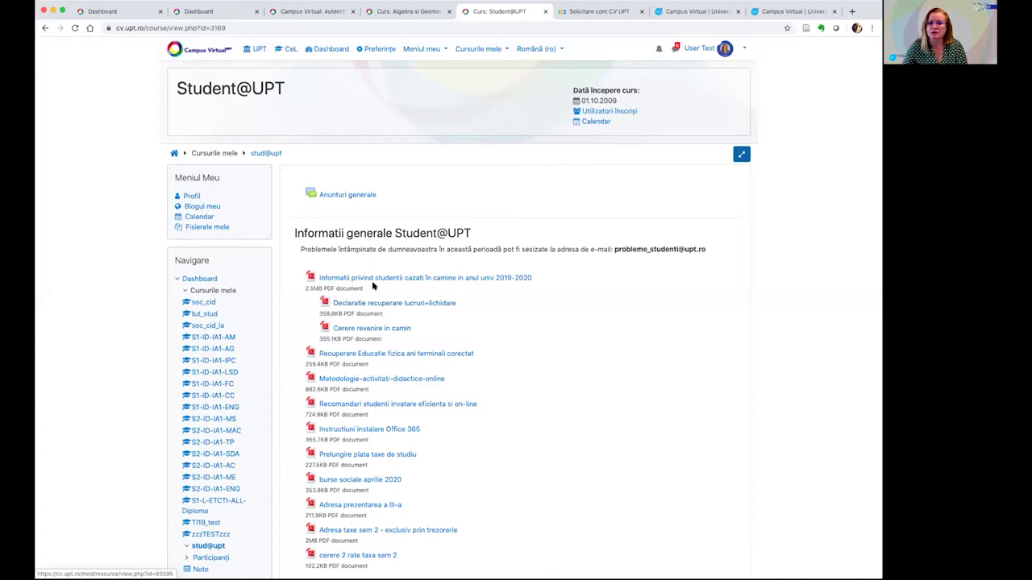
- View the discussions in the Anunturi generale forum and return to the Student@UPT course page
left_click(358, 196)
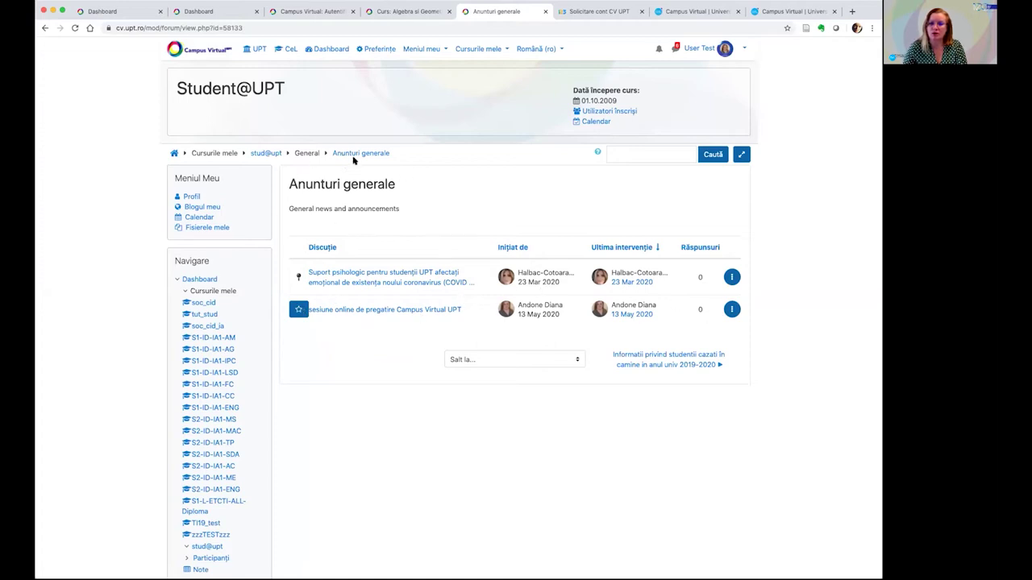
scroll(358, 155, "down", 1)
left_click(267, 152)
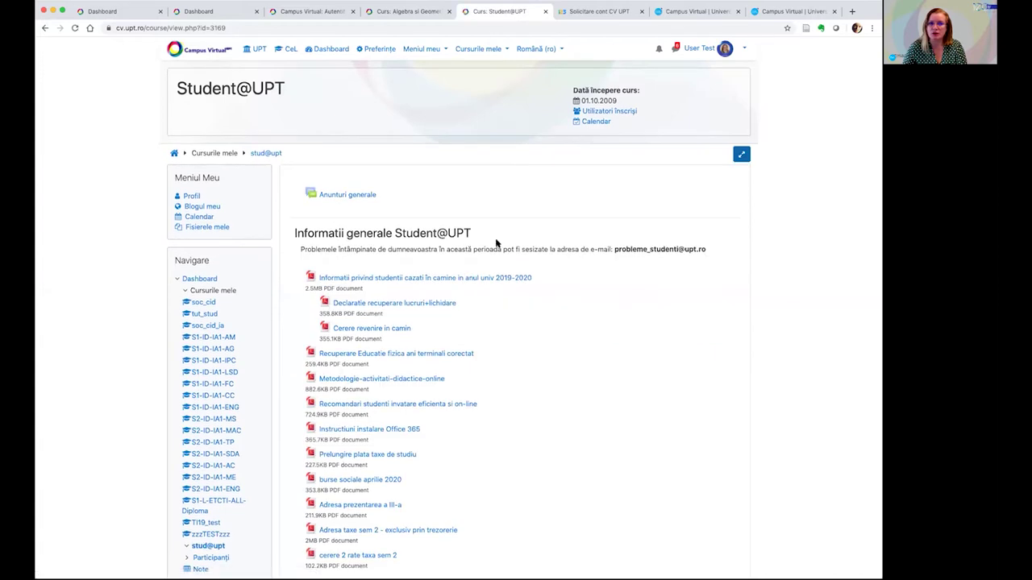
- Examine the general information, Consiliere psihologica and Sport@UPT sections of the Student@UPT course
scroll(496, 243, "down", 2)
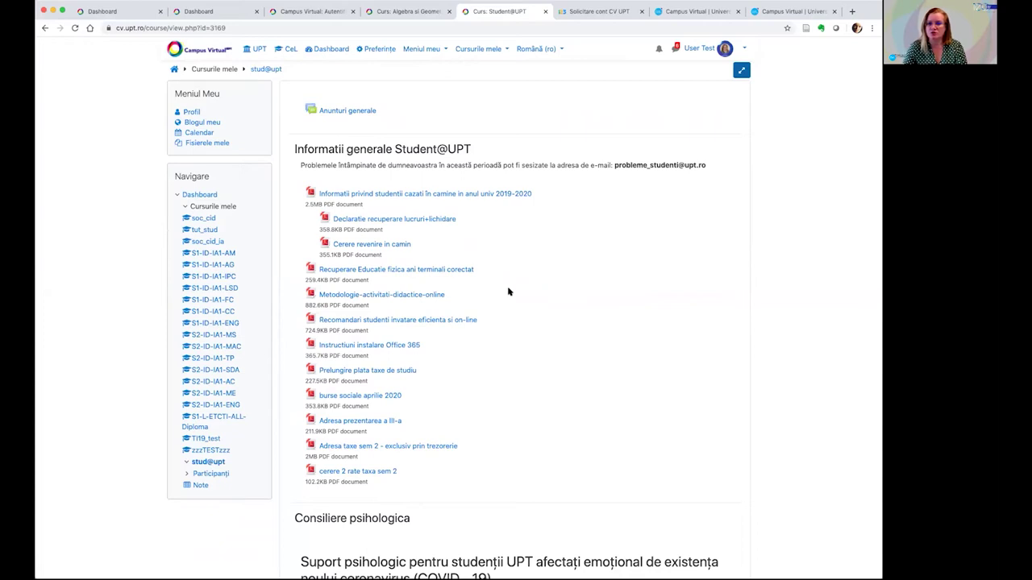
scroll(508, 292, "down", 10)
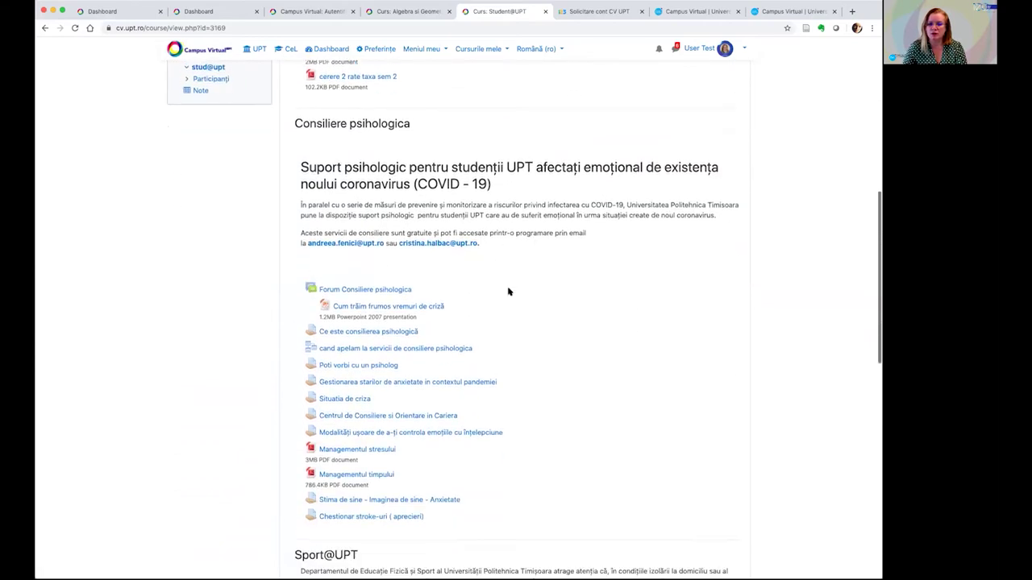
scroll(508, 292, "down", 3)
scroll(564, 332, "down", 3)
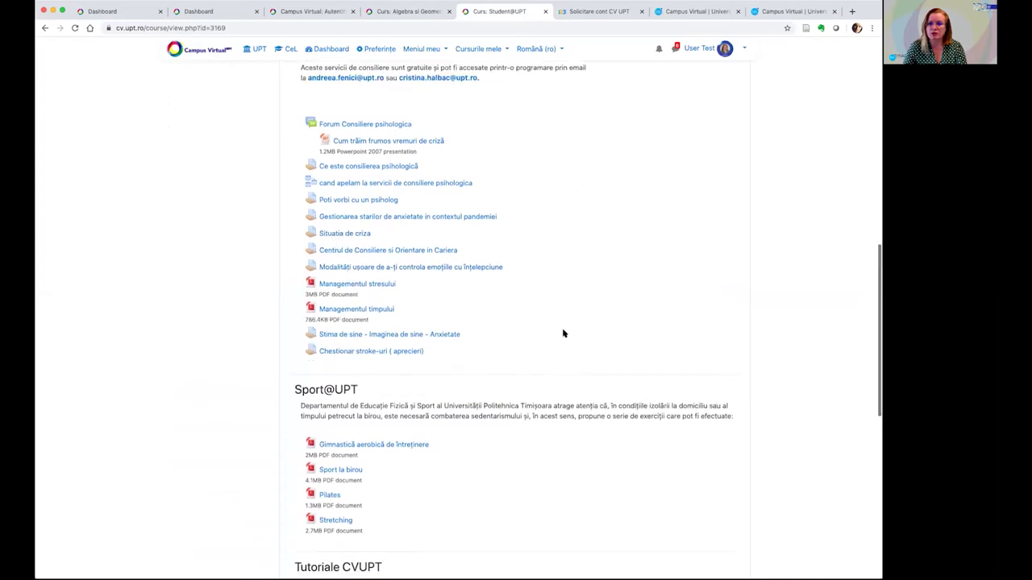
scroll(564, 332, "up", 4)
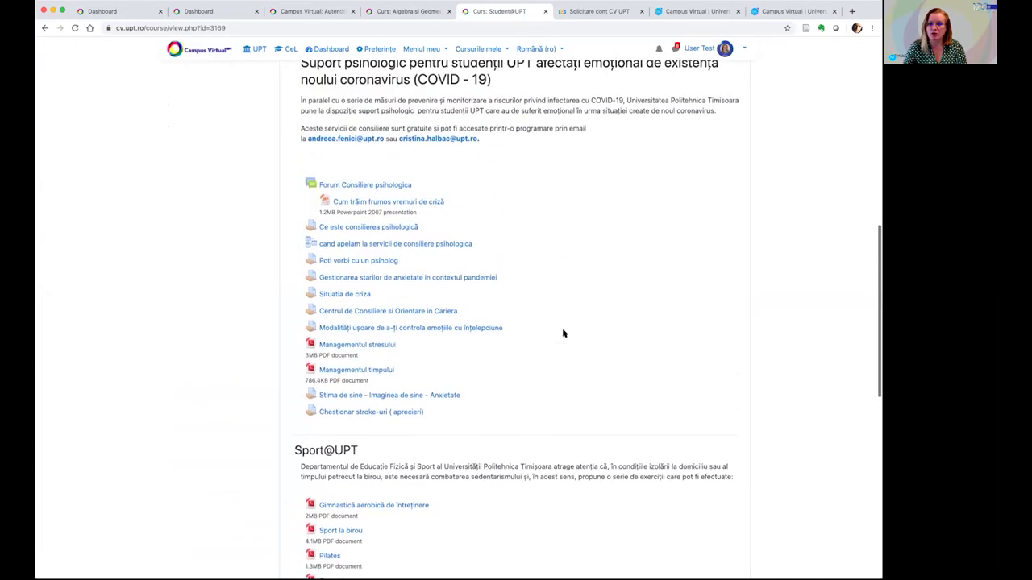
scroll(564, 332, "down", 4)
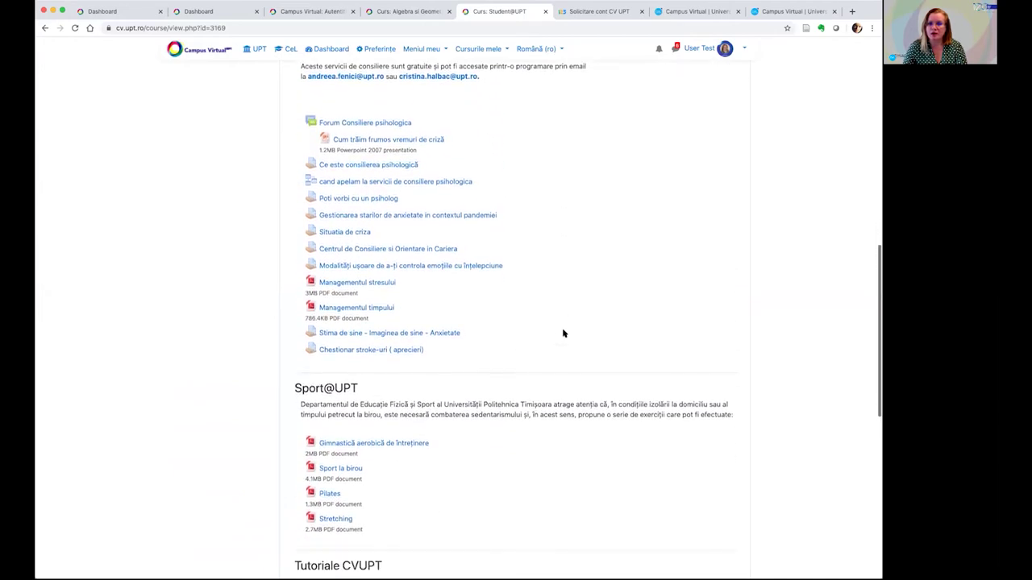
scroll(564, 332, "down", 3)
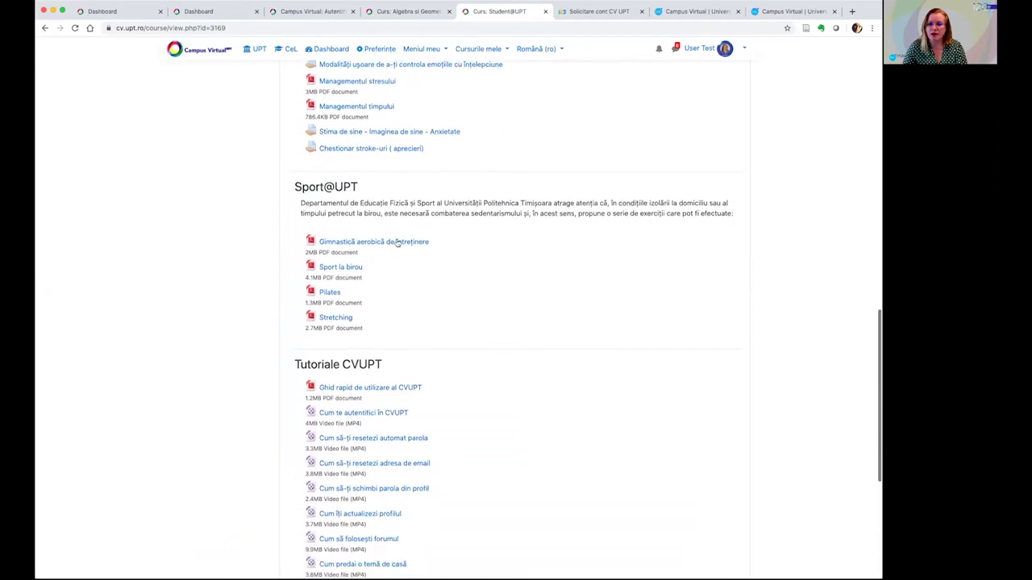
- Examine the guide and video tutorials listed in the Tutoriale CVUPT section
scroll(409, 256, "down", 4)
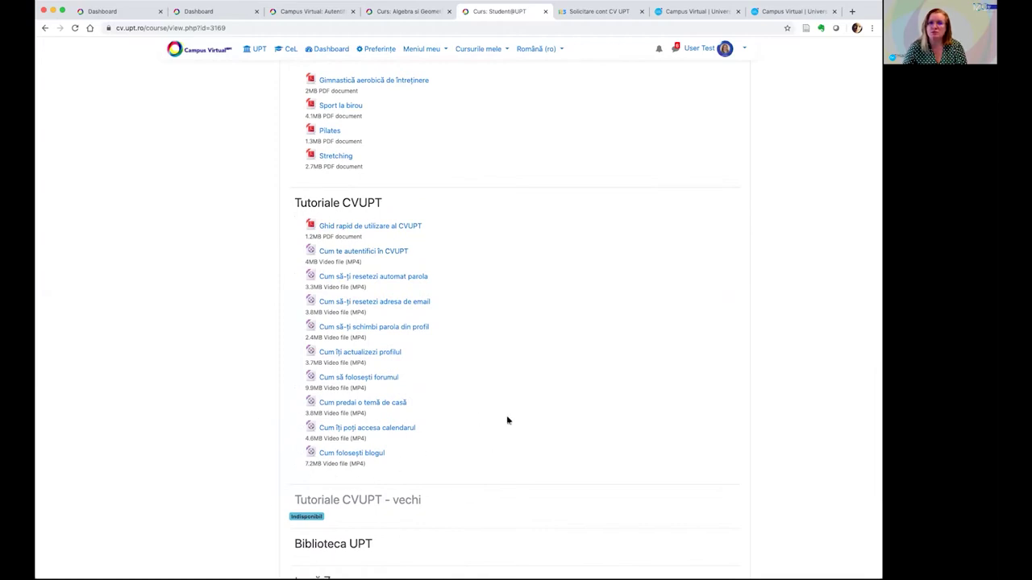
scroll(329, 279, "up", 1)
scroll(328, 284, "down", 2)
scroll(327, 282, "down", 1)
scroll(328, 284, "up", 3)
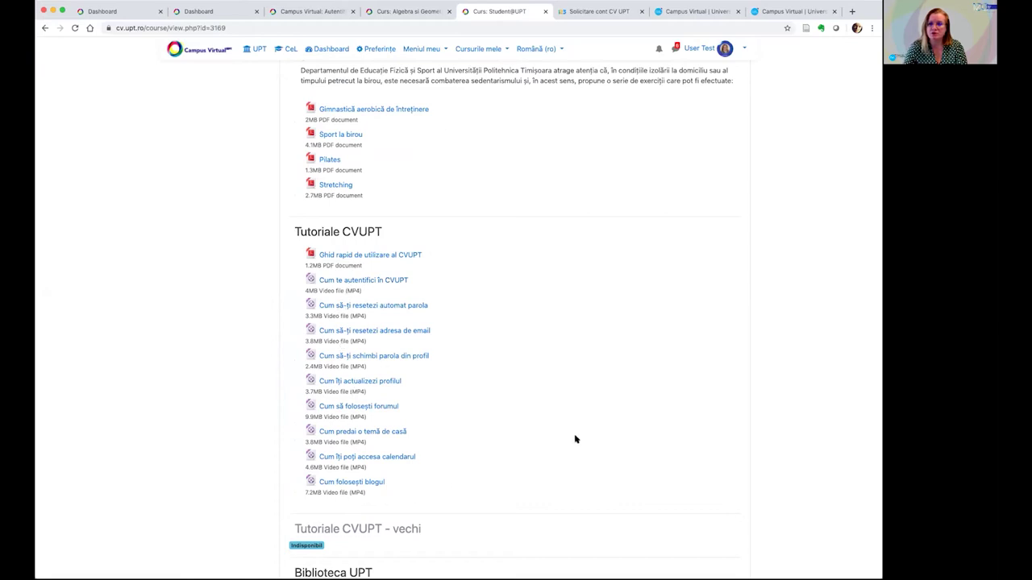
- Review the Student@UPT course page again, from the tutorials back to the general information documents
scroll(516, 419, "up", 5)
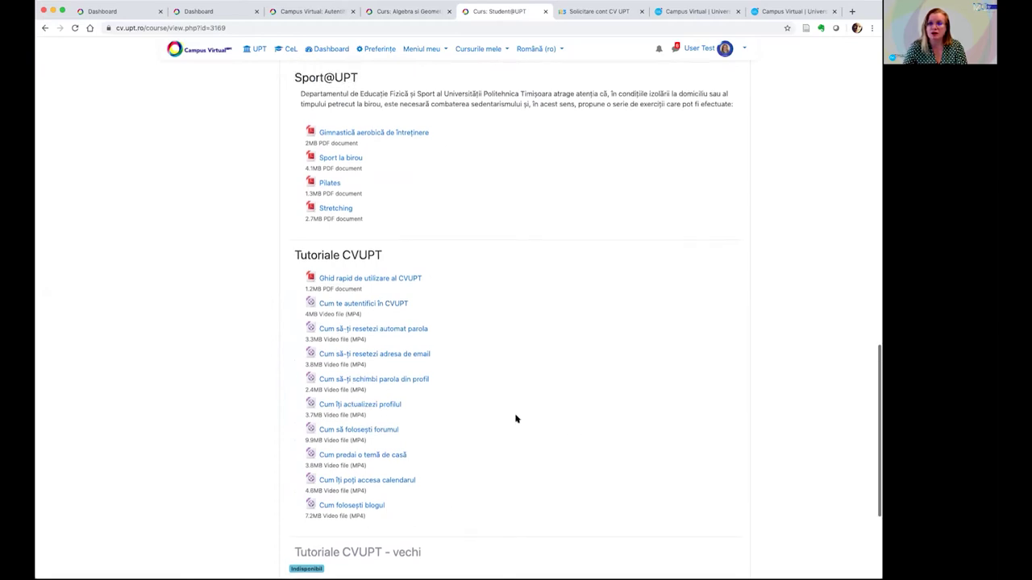
scroll(516, 418, "up", 5)
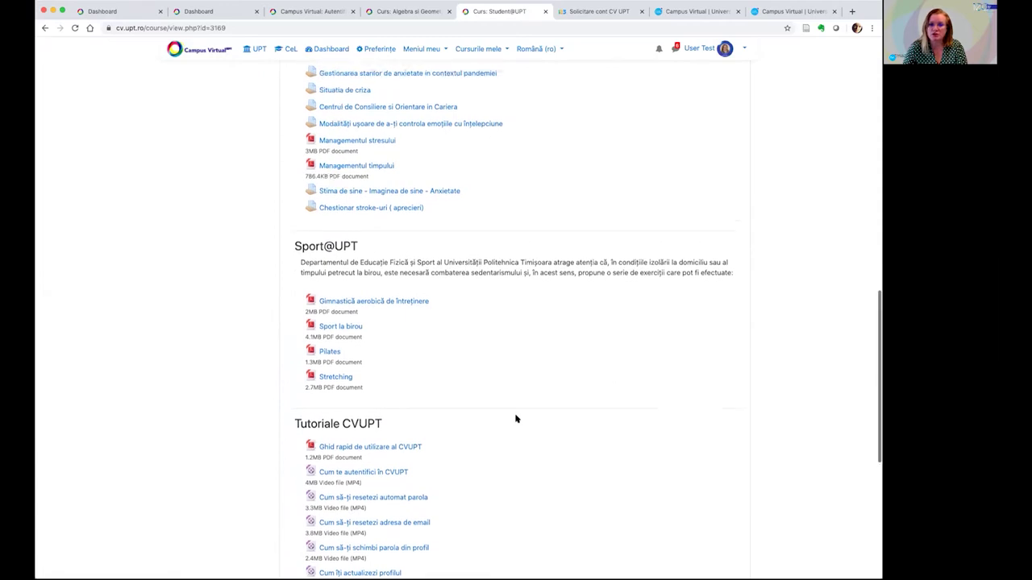
scroll(516, 418, "up", 4)
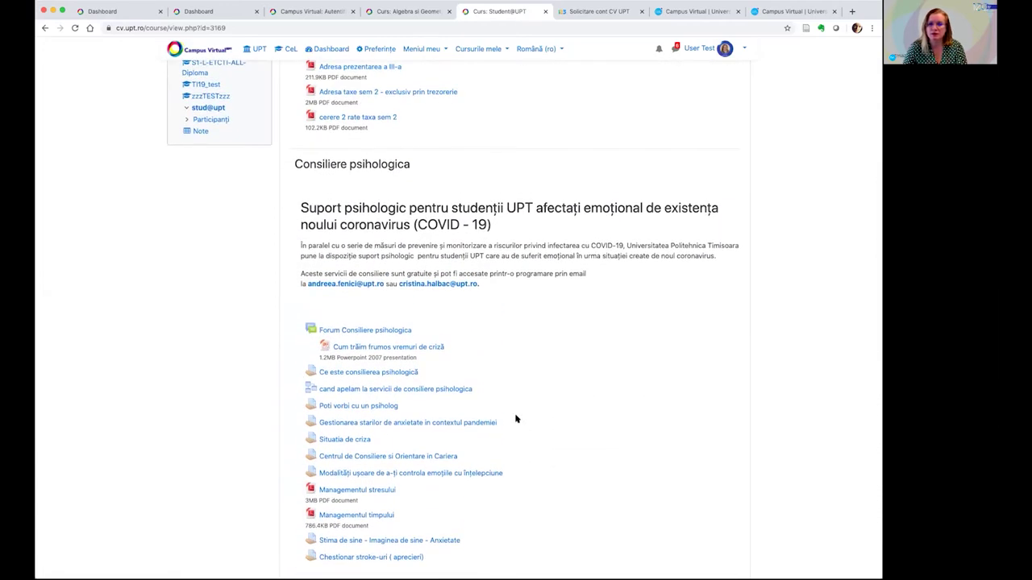
scroll(516, 418, "up", 10)
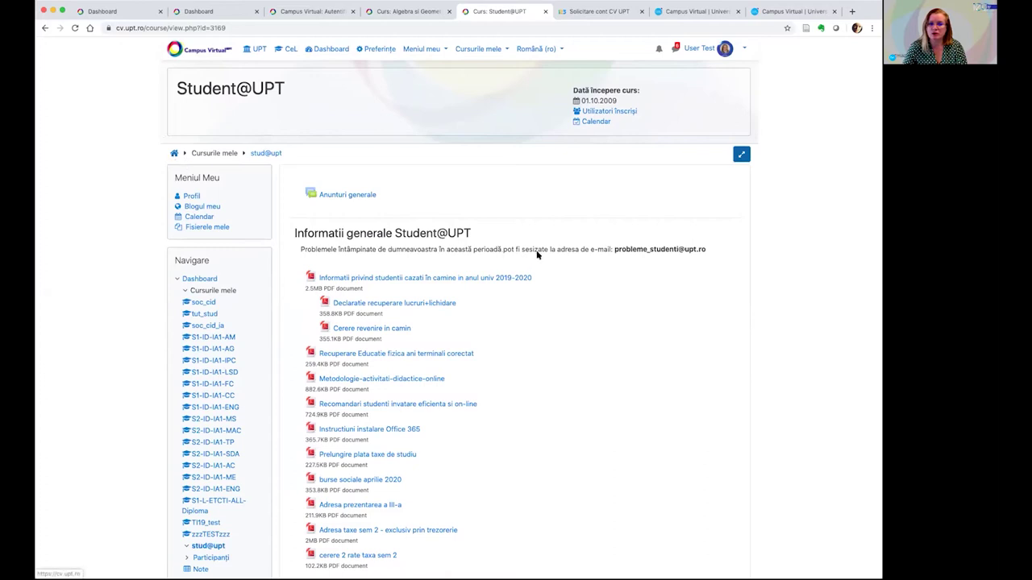
scroll(436, 246, "down", 3)
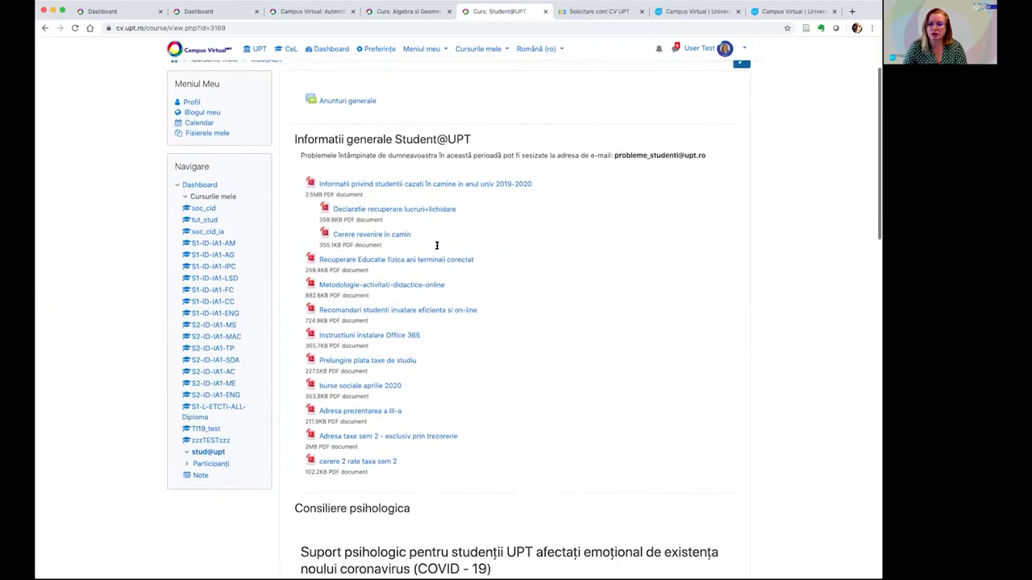
scroll(436, 246, "up", 3)
scroll(408, 237, "down", 2)
scroll(408, 237, "up", 2)
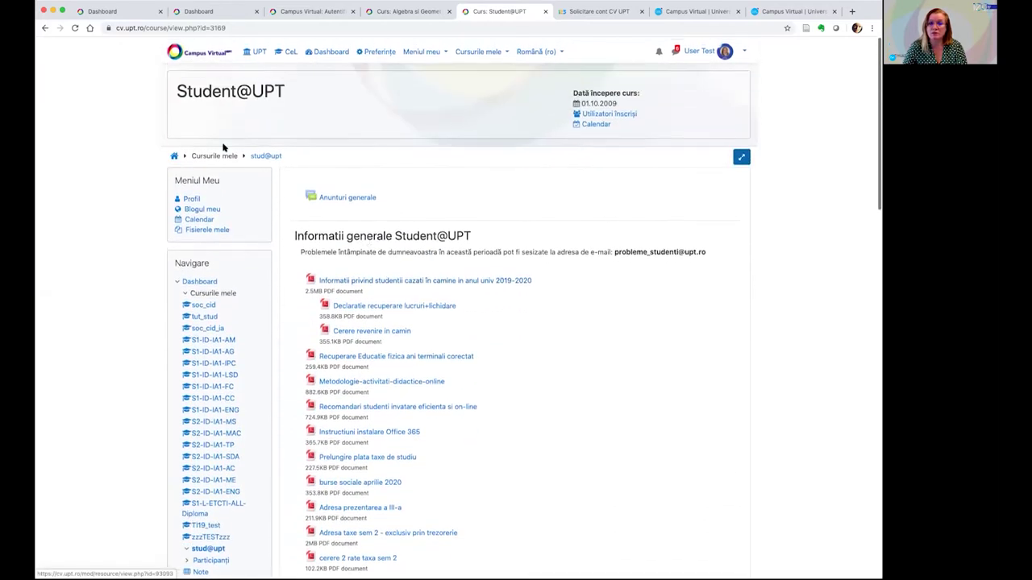
- Return to the dashboard and open the Noutati Informatica ID course from the course overview
left_click(174, 156)
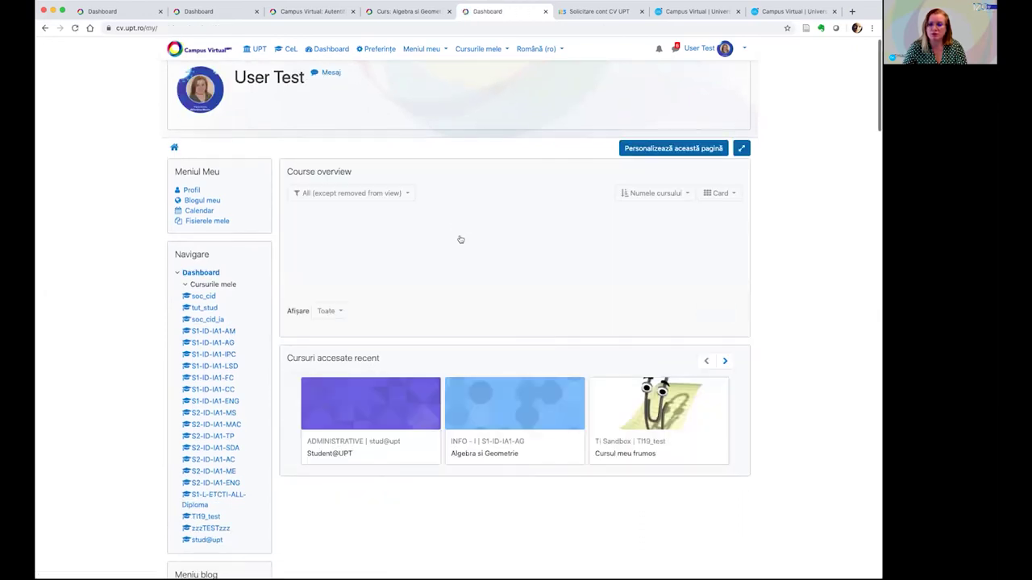
scroll(459, 238, "down", 2)
scroll(459, 239, "down", 6)
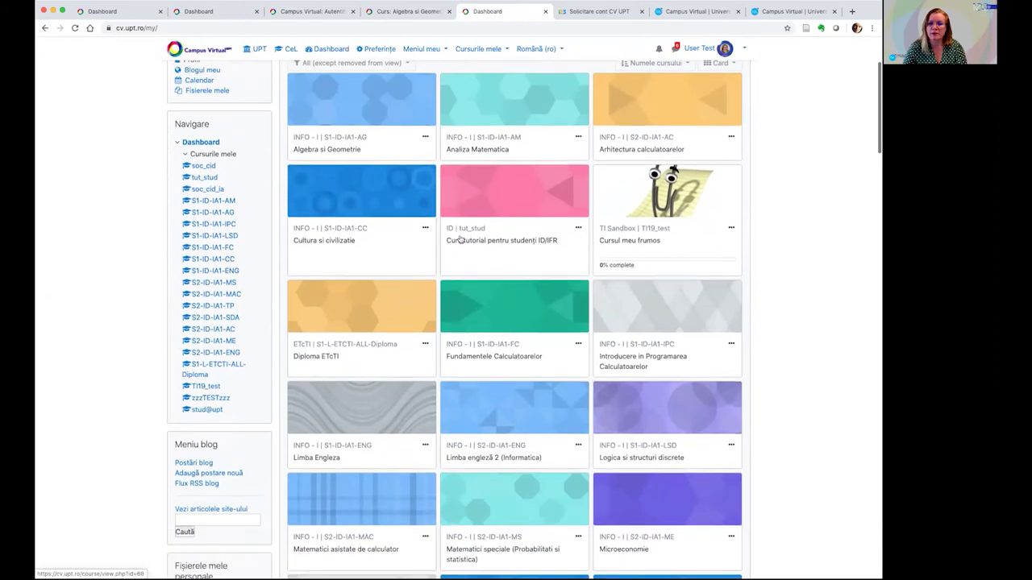
scroll(460, 239, "down", 2)
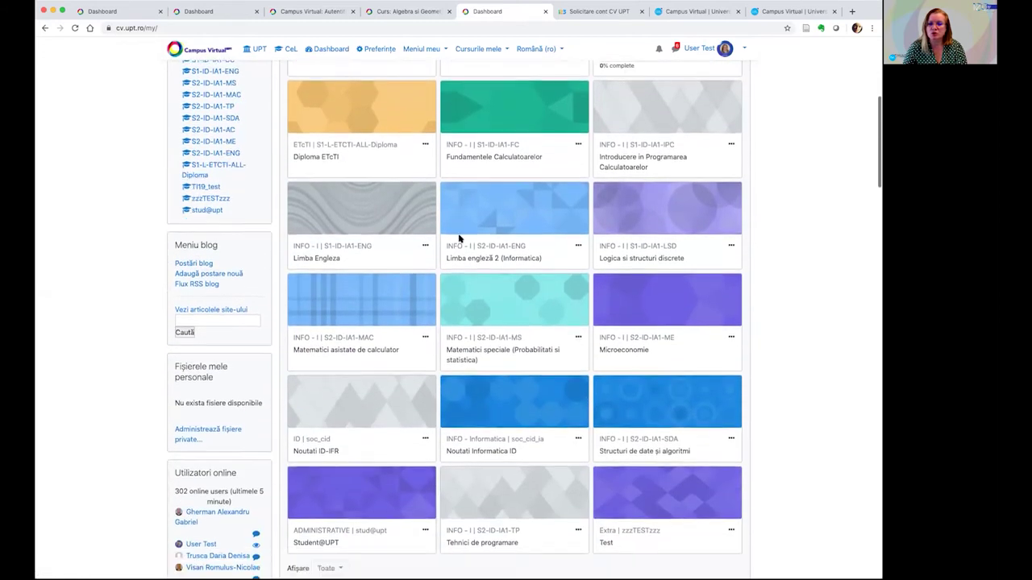
scroll(460, 238, "down", 1)
scroll(460, 238, "down", 2)
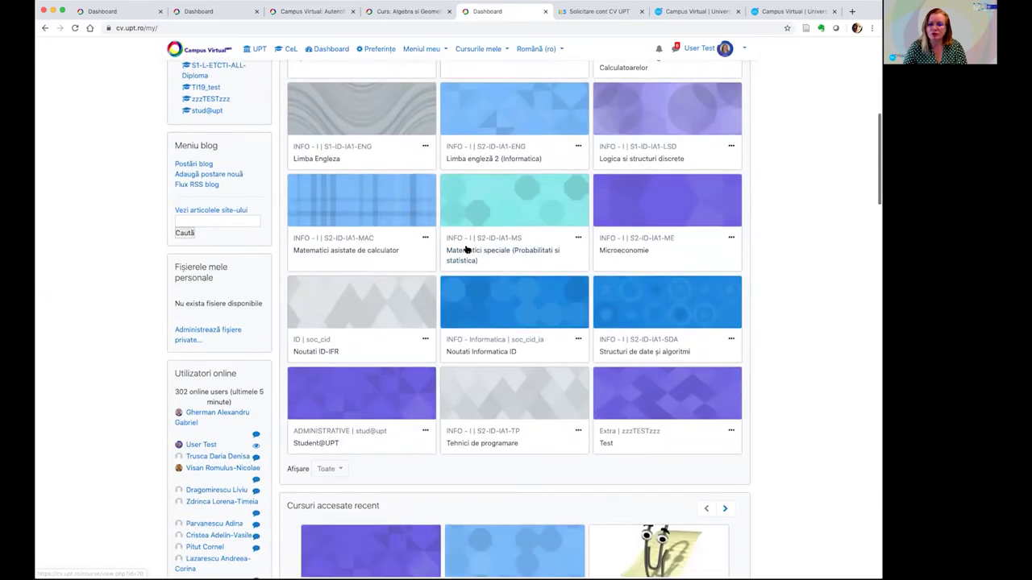
left_click(499, 354)
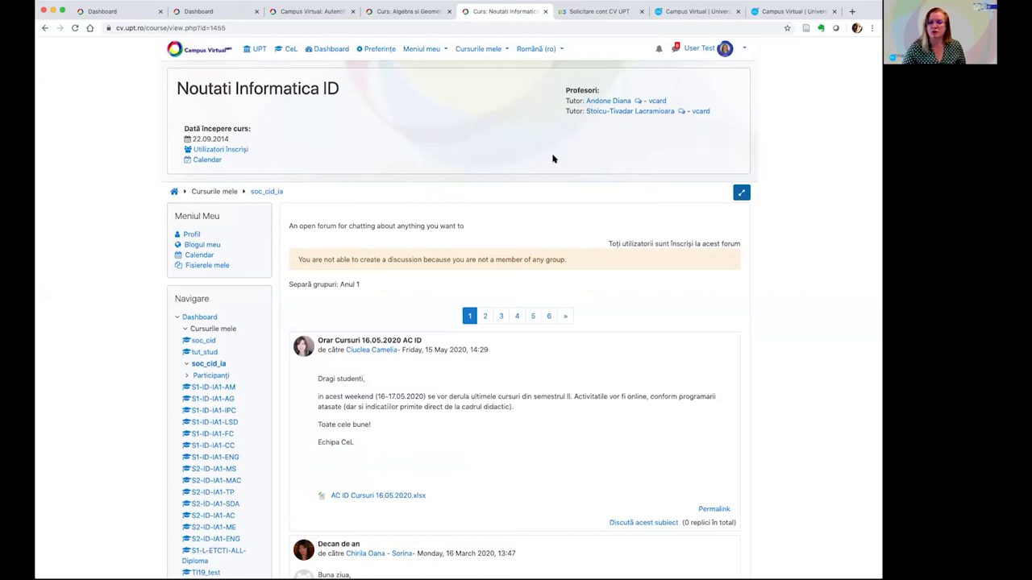
- View the forum posts on the Noutati Informatica ID course page and return to the dashboard
scroll(581, 215, "down", 3)
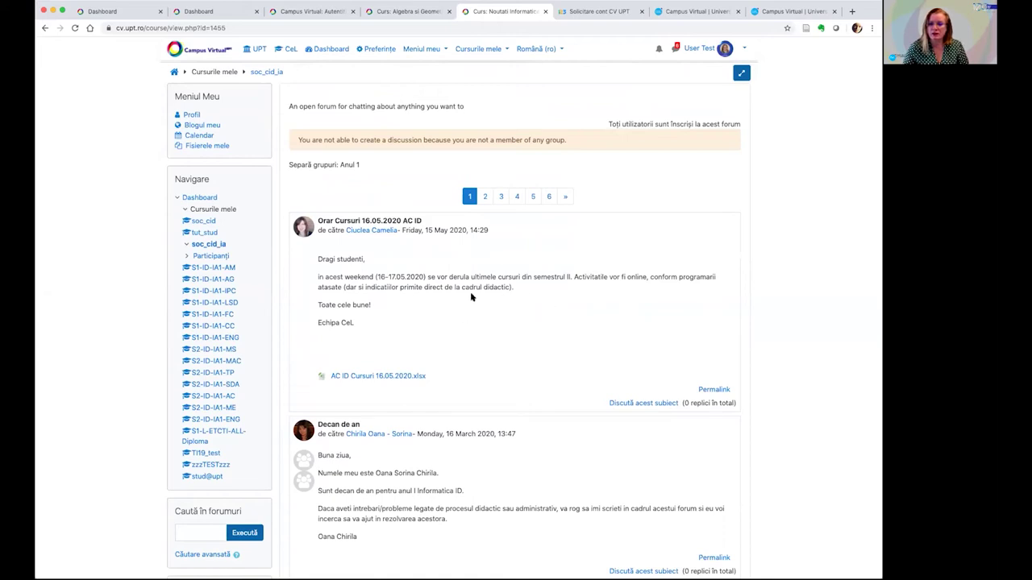
scroll(451, 304, "up", 3)
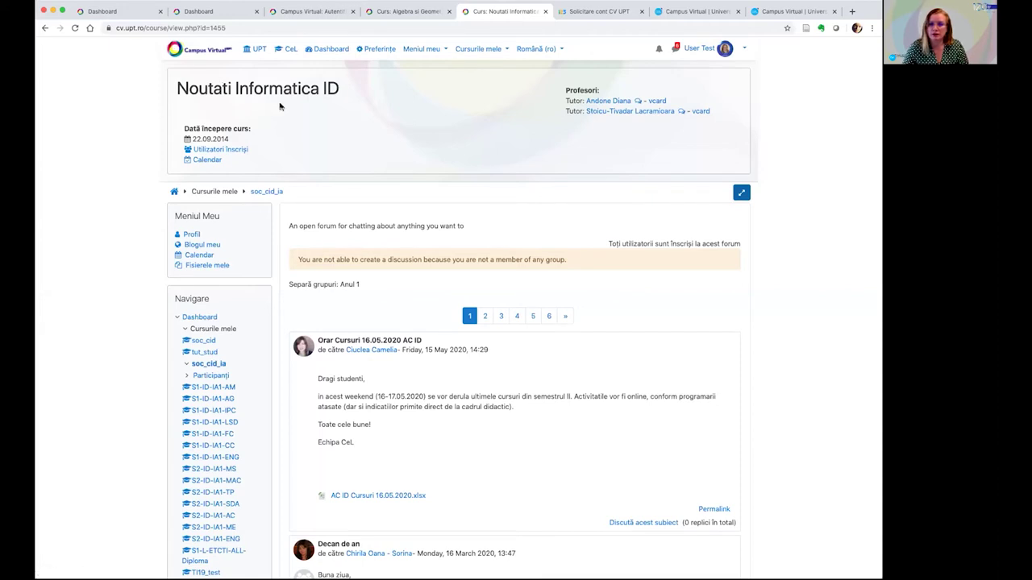
left_click(174, 191)
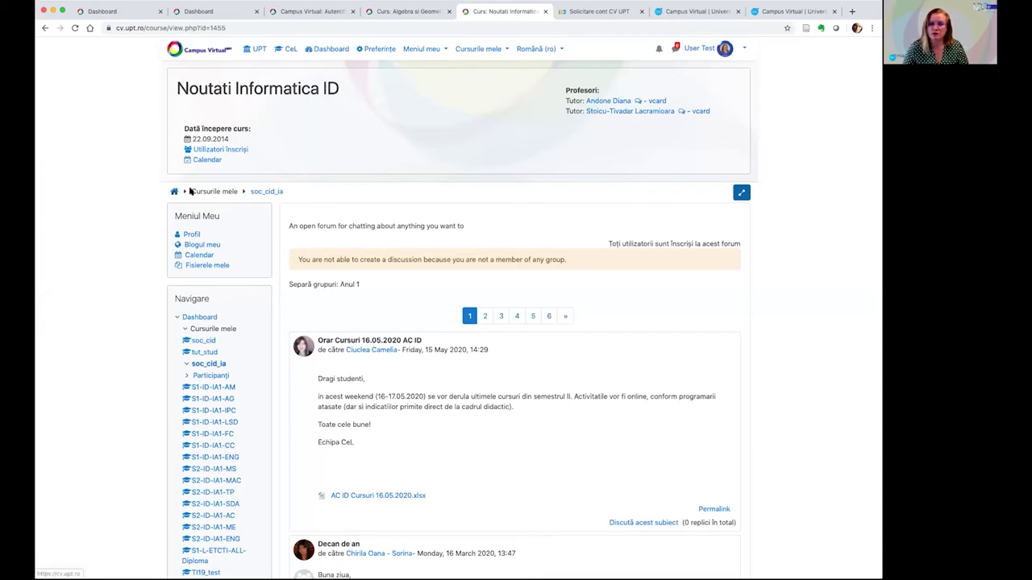
- Look through the enrolled courses in the overview and open the Diploma ETcTI course
scroll(592, 161, "down", 2)
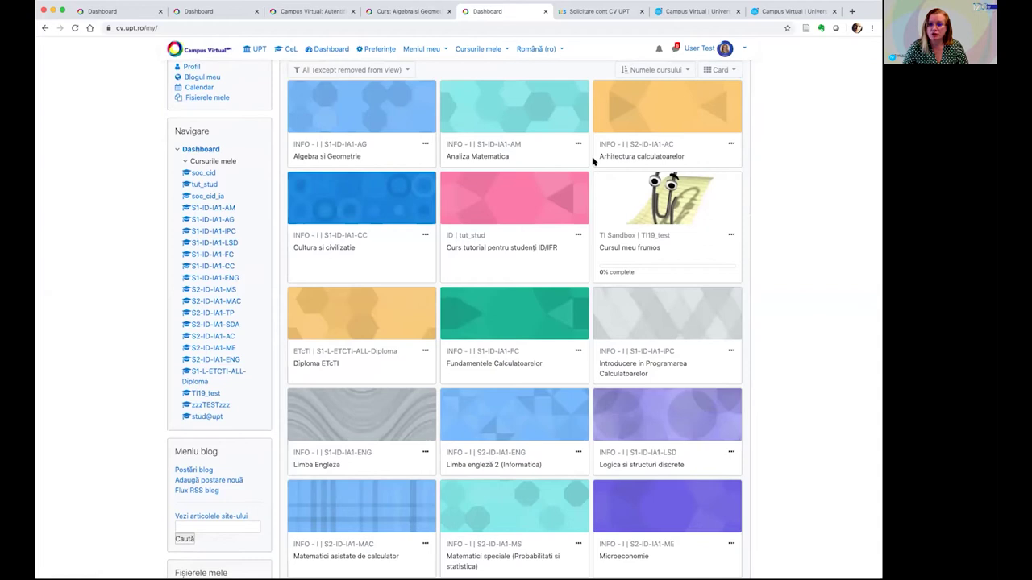
scroll(593, 161, "down", 3)
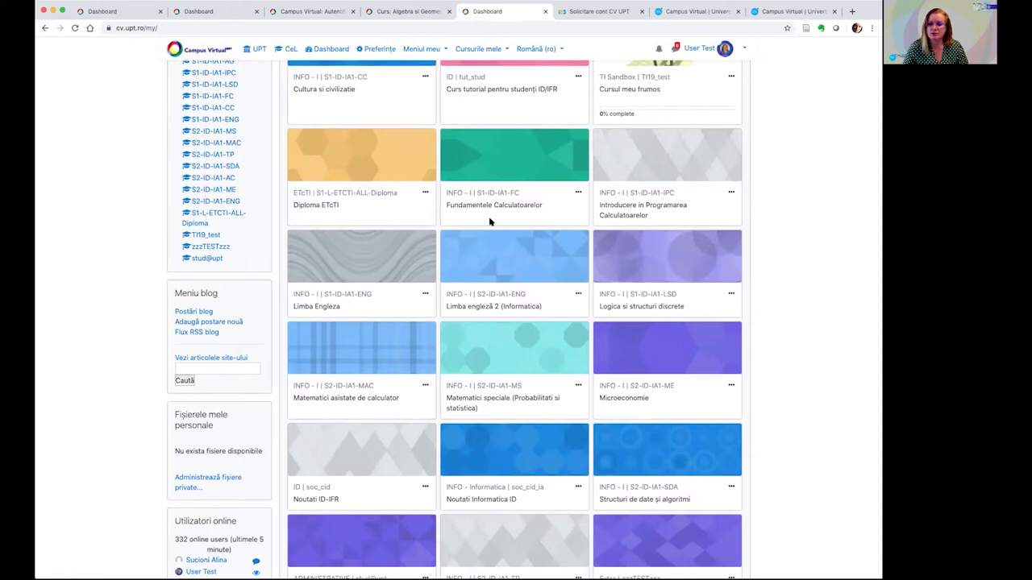
scroll(490, 222, "down", 3)
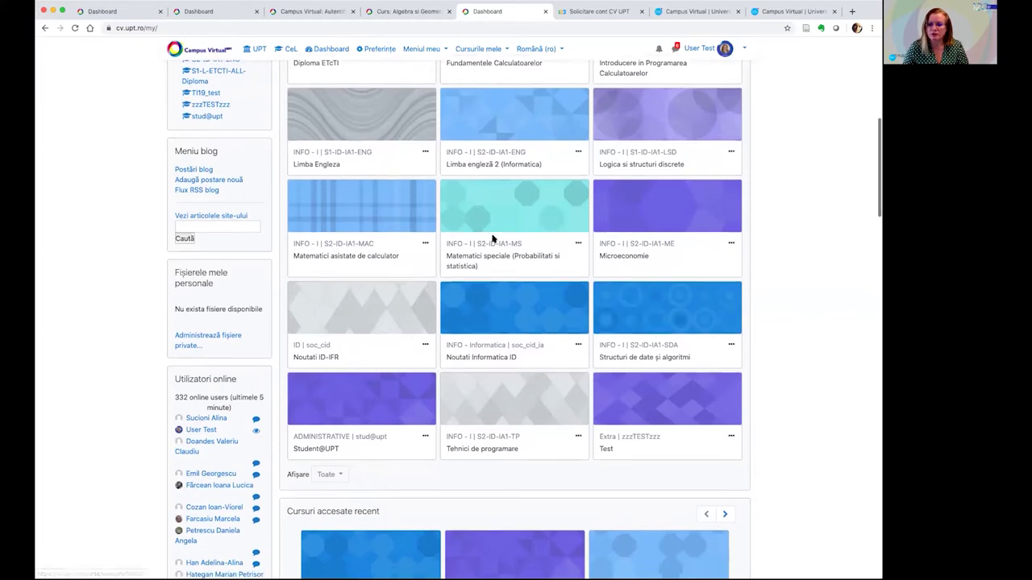
scroll(492, 239, "down", 2)
scroll(493, 239, "up", 5)
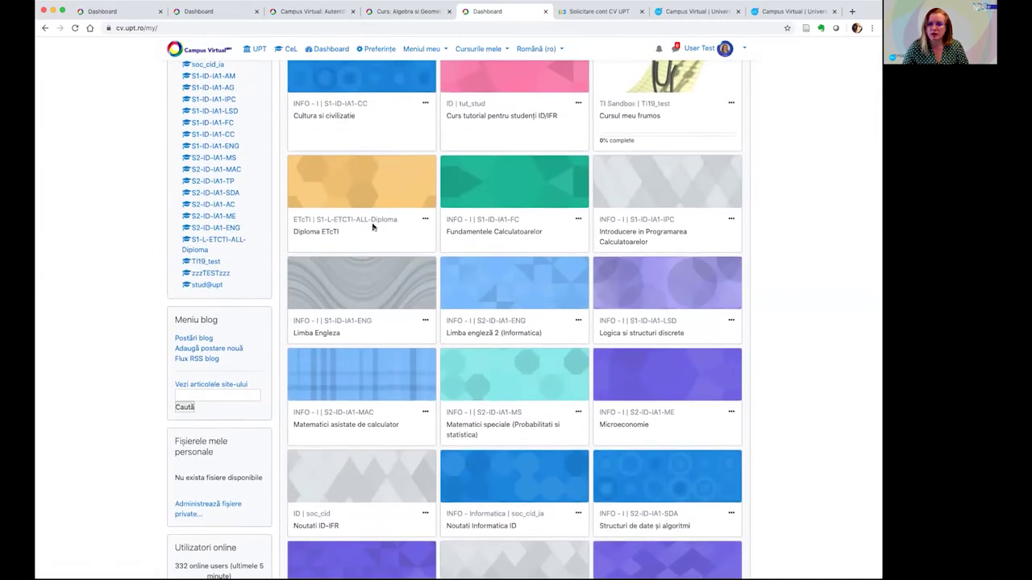
left_click(311, 234)
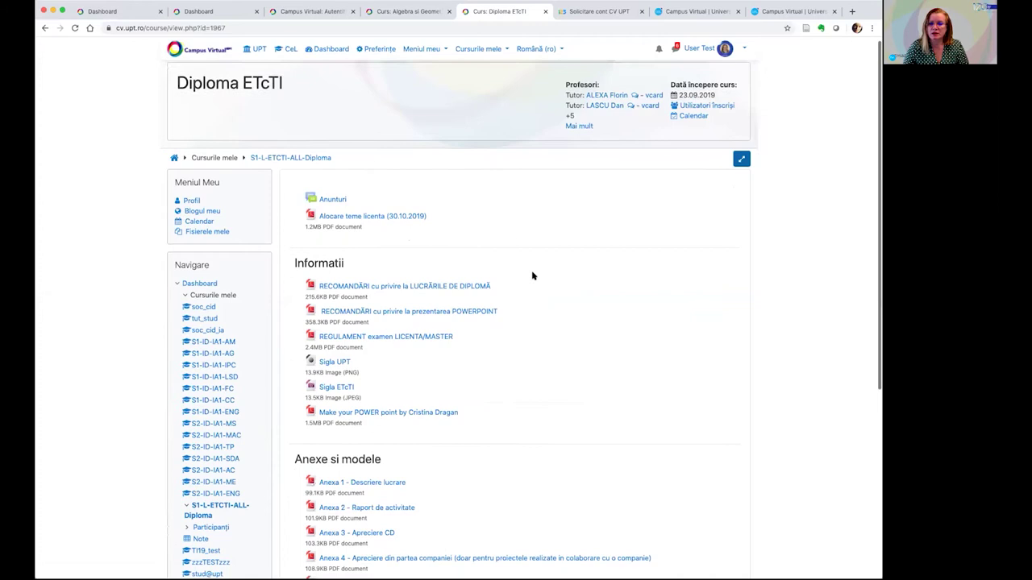
- Examine the Informatii, Anexe si modele and Incarcare Anexe sections of the Diploma ETcTI course, and return to the dashboard
scroll(377, 182, "down", 2)
scroll(505, 304, "down", 5)
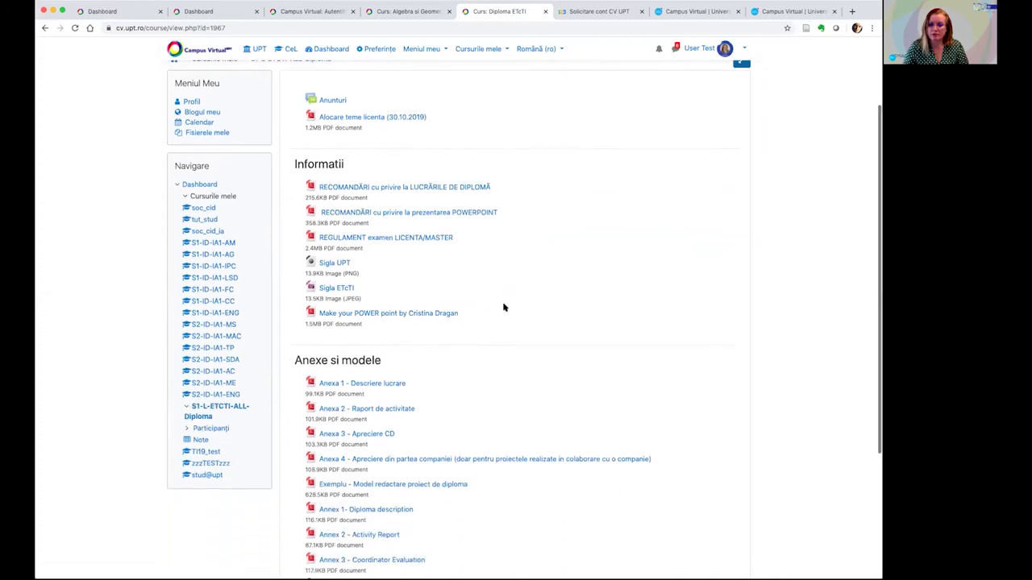
scroll(466, 303, "down", 2)
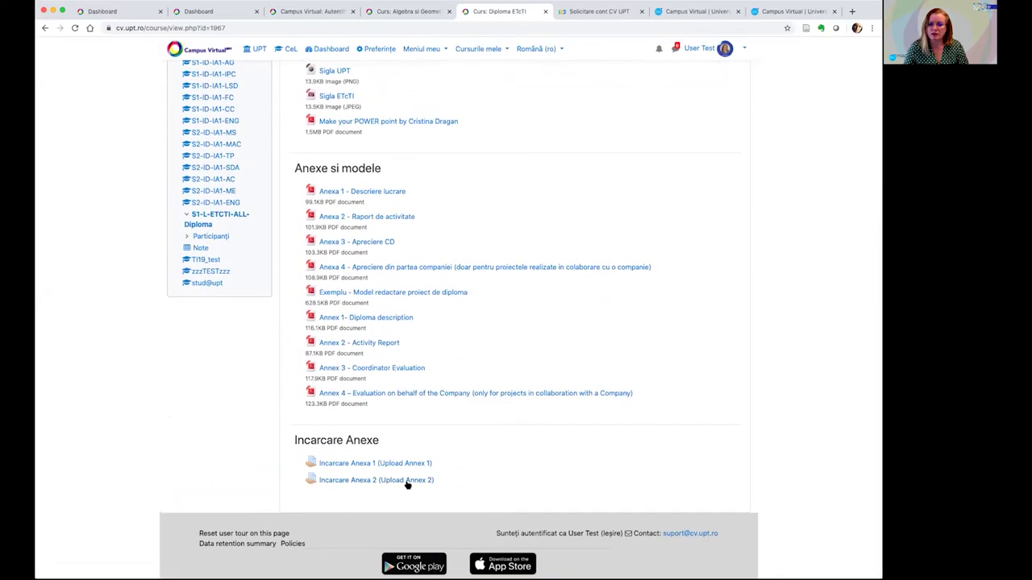
scroll(446, 302, "up", 8)
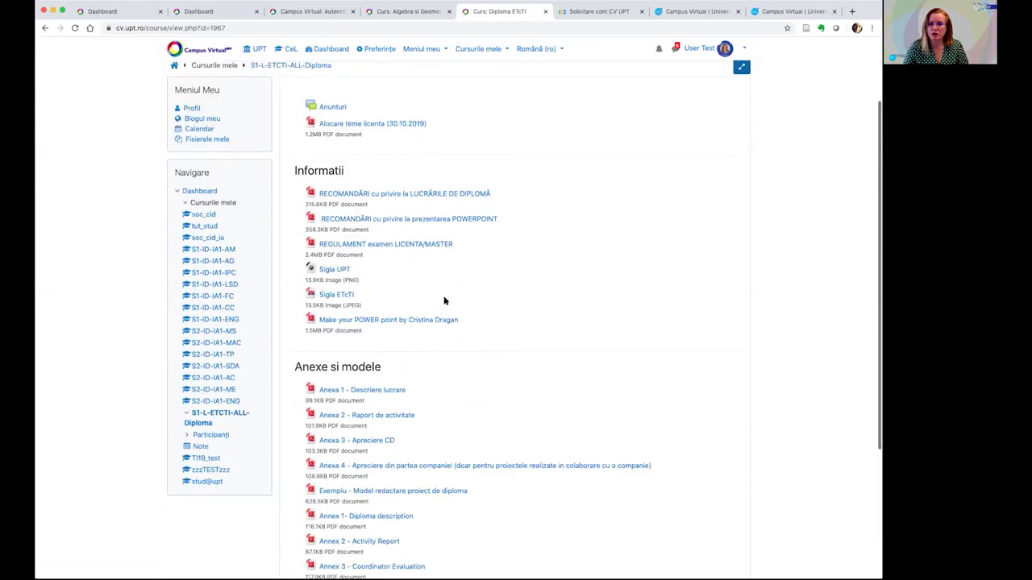
scroll(484, 316, "up", 1)
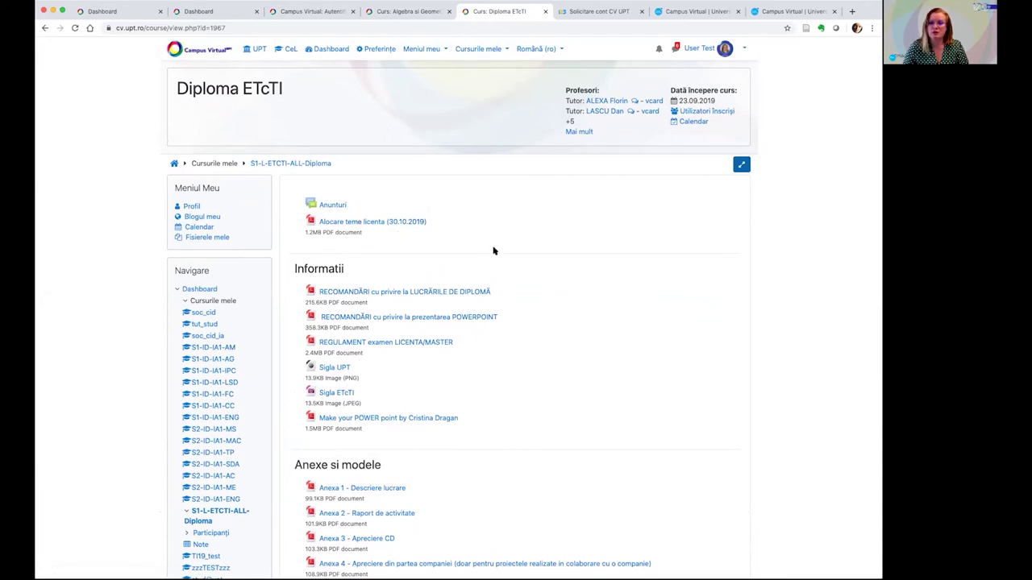
left_click(174, 164)
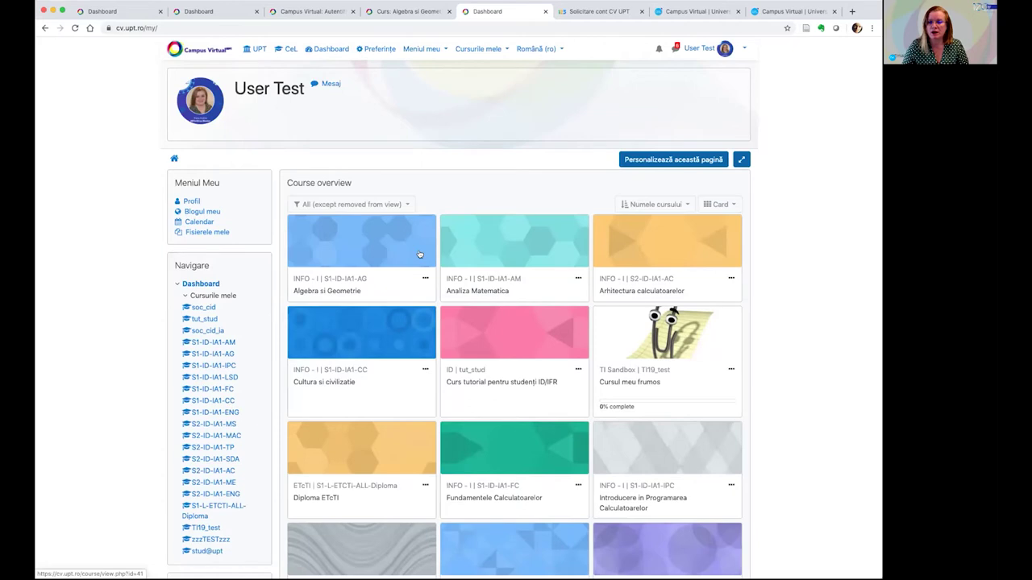
- Find the Cursul meu frumos course in the course overview and open it
scroll(419, 254, "down", 1)
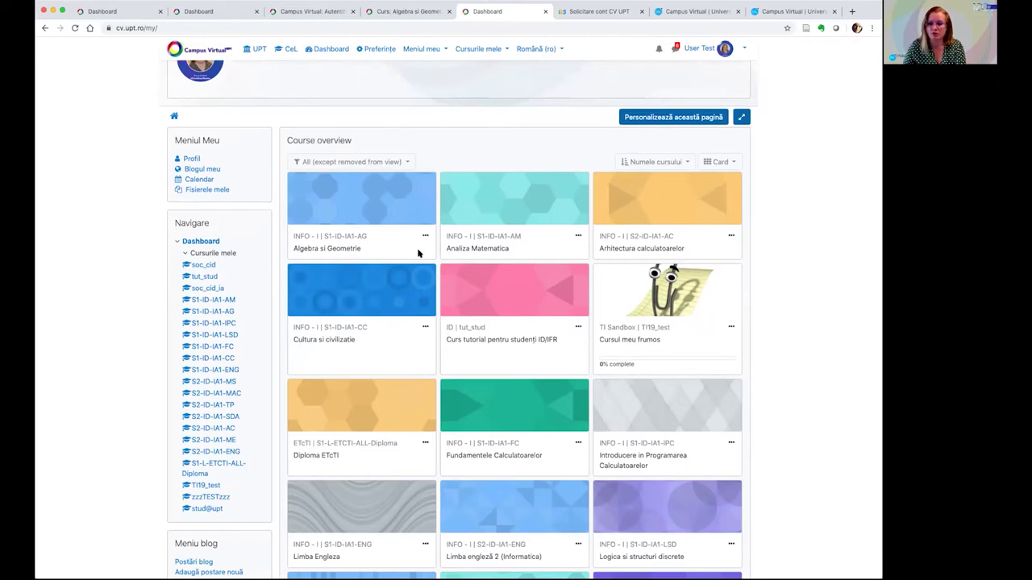
scroll(385, 245, "down", 5)
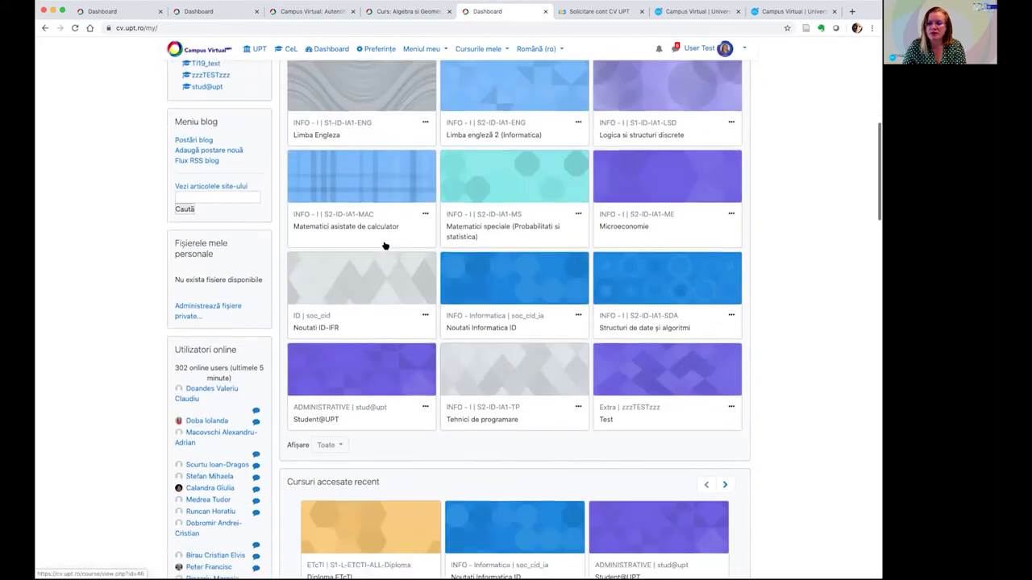
scroll(384, 245, "down", 2)
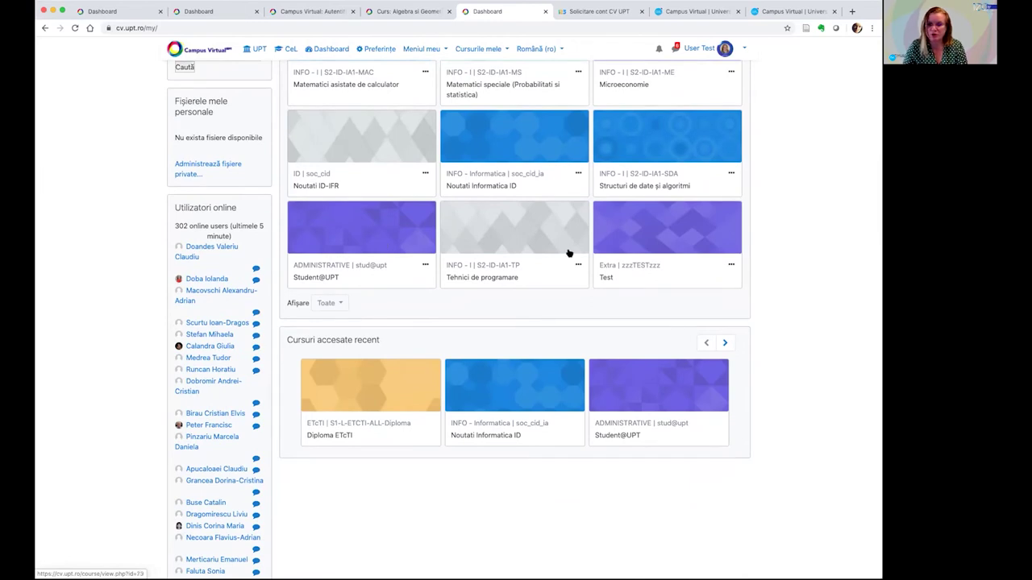
scroll(568, 254, "up", 1)
scroll(615, 134, "up", 1)
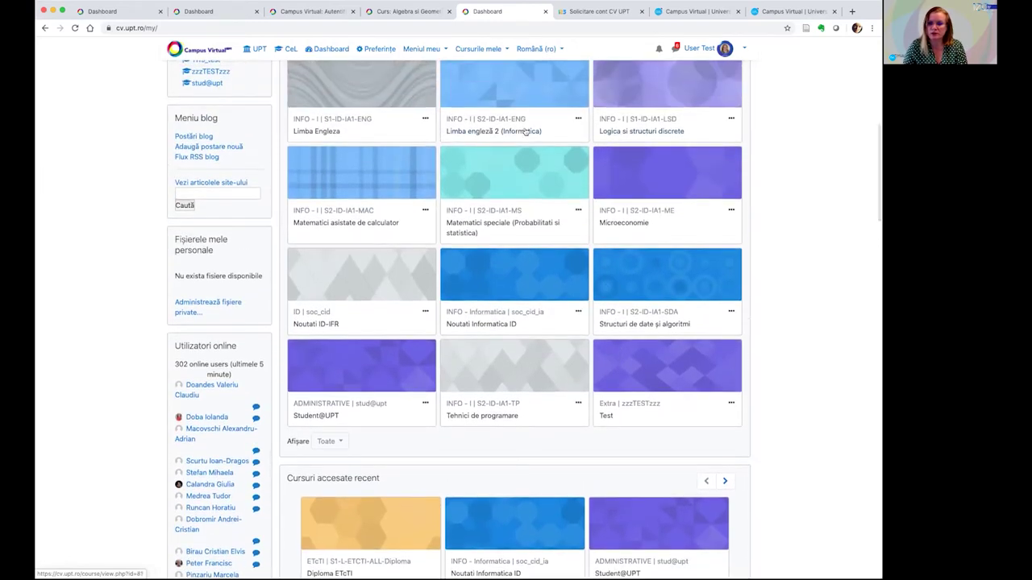
scroll(525, 131, "up", 1)
scroll(524, 131, "up", 3)
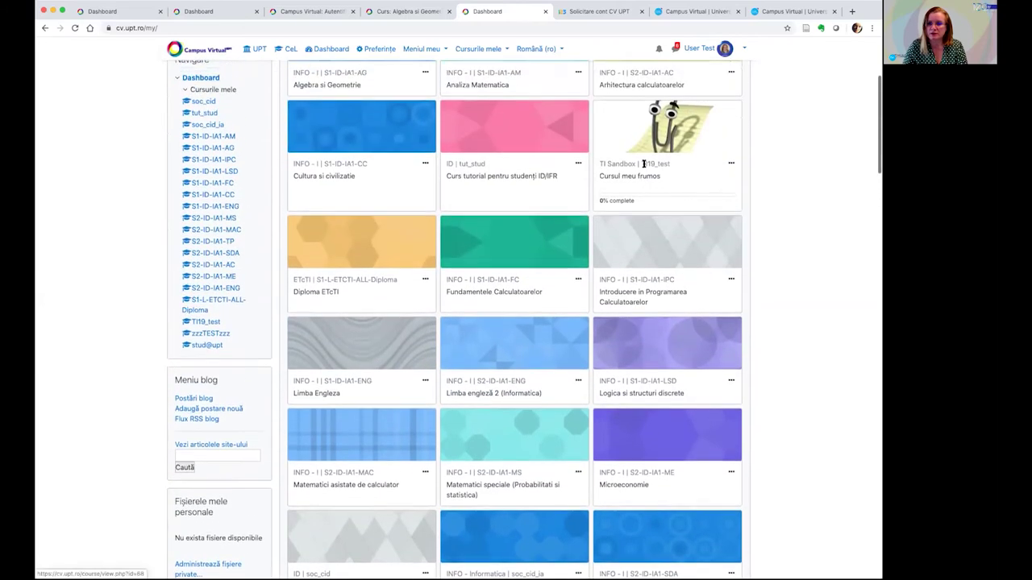
left_click(637, 175)
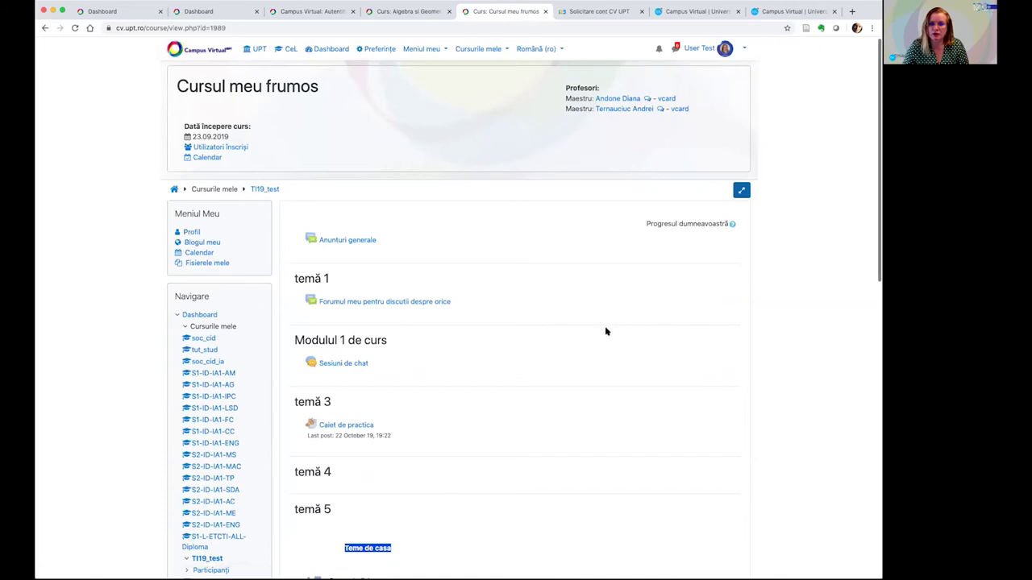
- Open the forum Forumul meu pentru discutii despre orice under temă 1 of the course
scroll(429, 251, "down", 2)
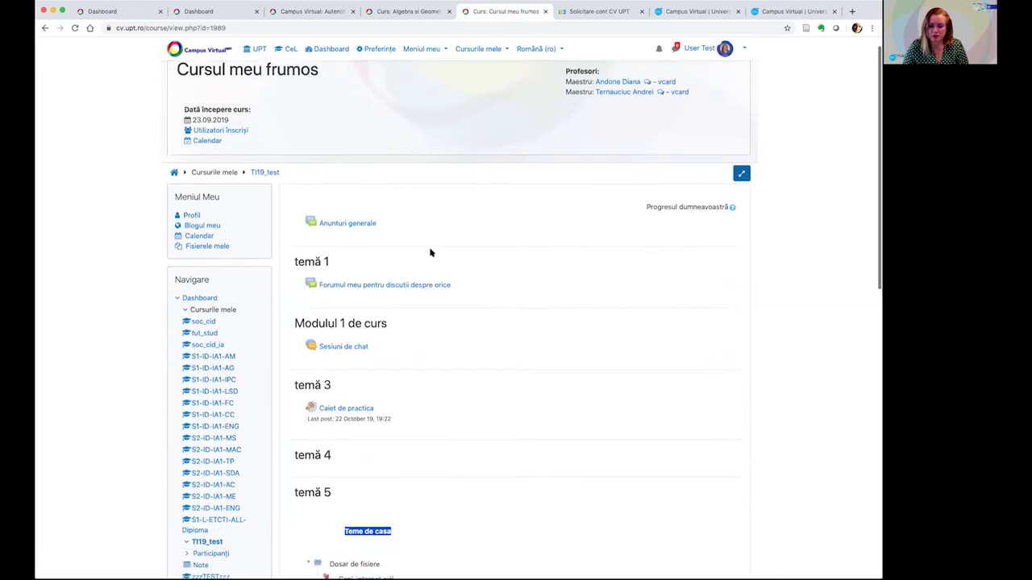
scroll(429, 253, "down", 1)
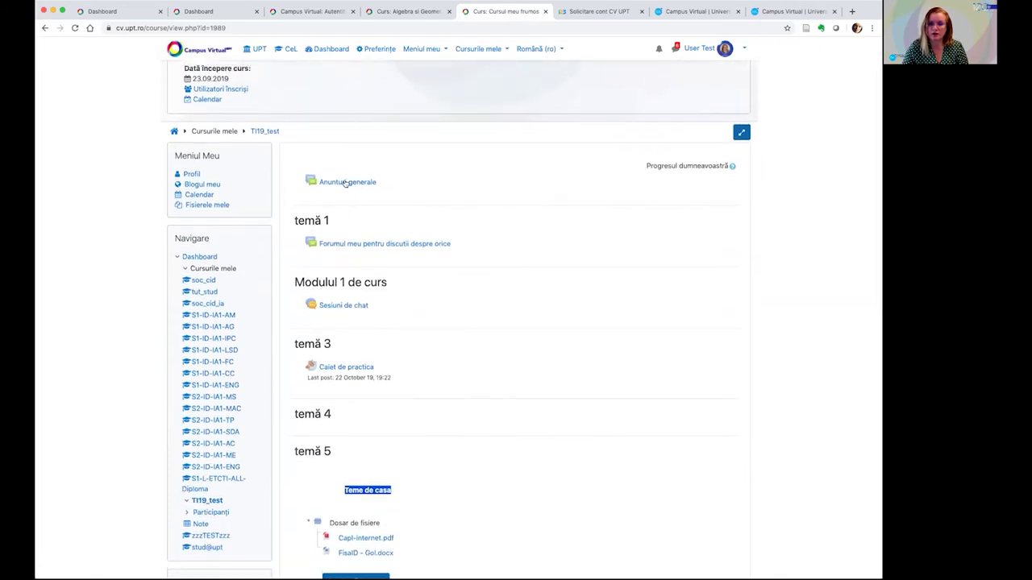
left_click(381, 244)
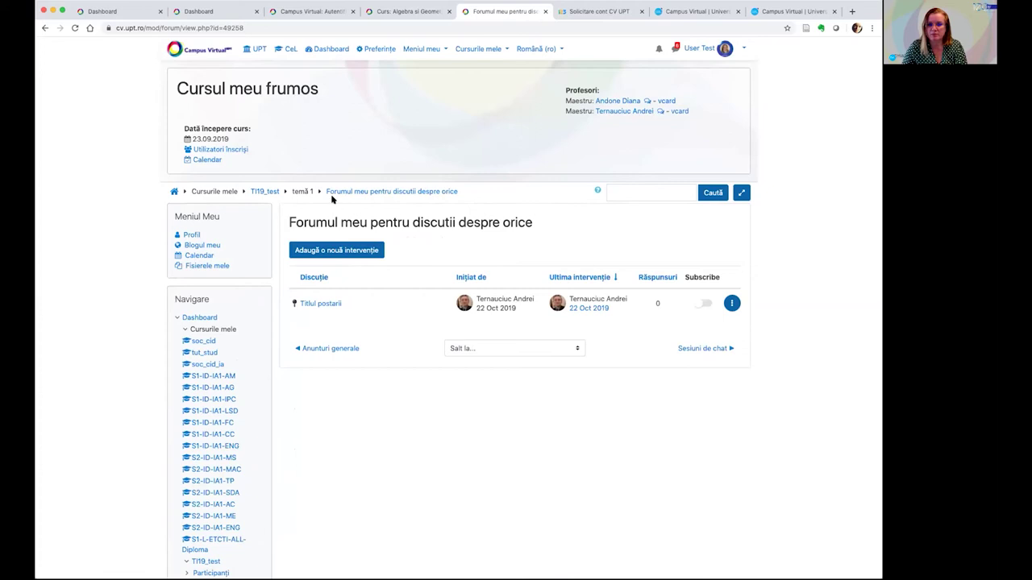
- Start a new discussion in the forum with the subject "general"
left_click(349, 252)
left_click(463, 274)
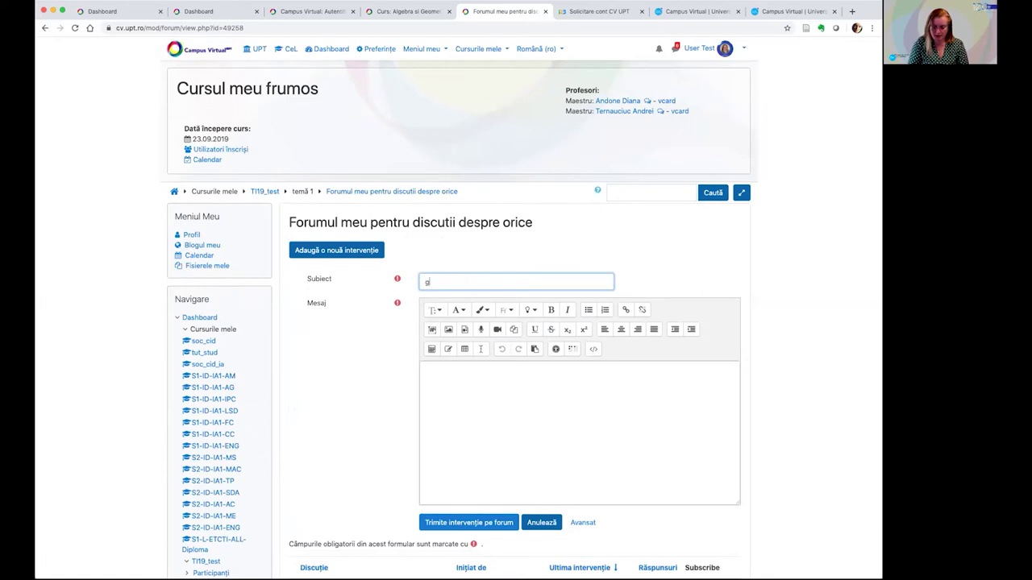
left_click(469, 372)
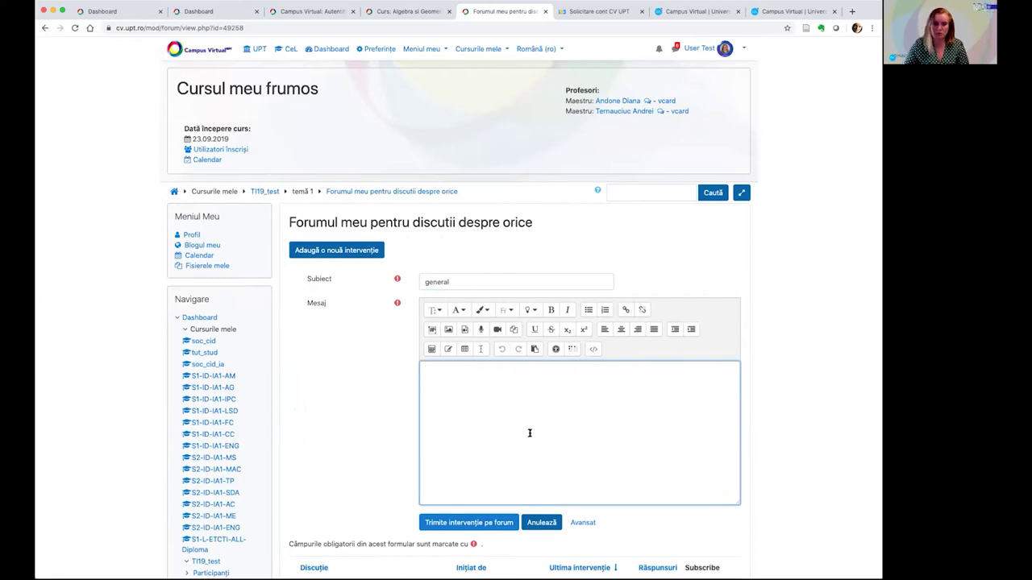
- Fill the message with two lines, each reading "Comunicare cu Decanatele in Cursul Informatii_[nume scurt facultate]"
key("super+Tab")
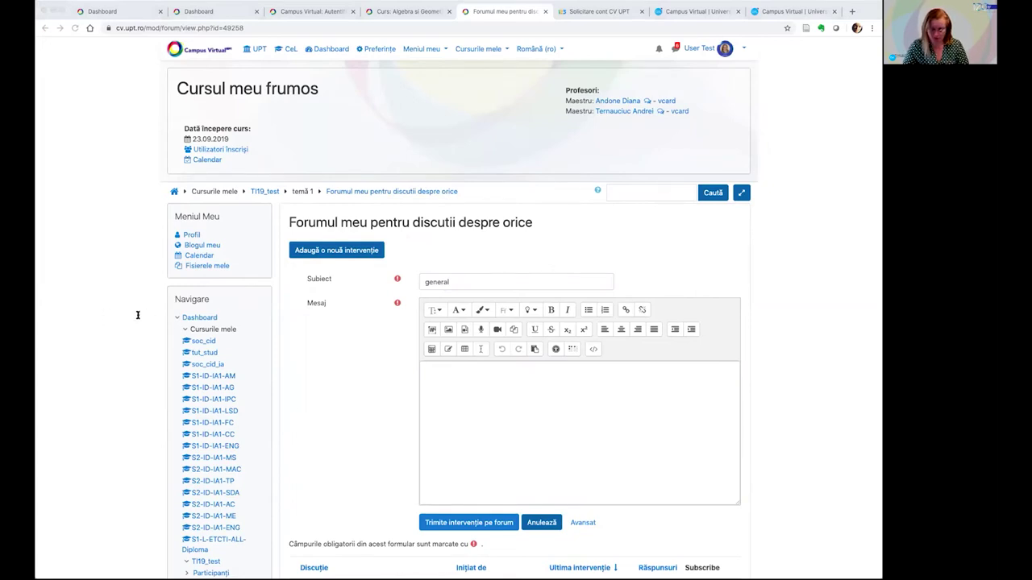
left_click(488, 395)
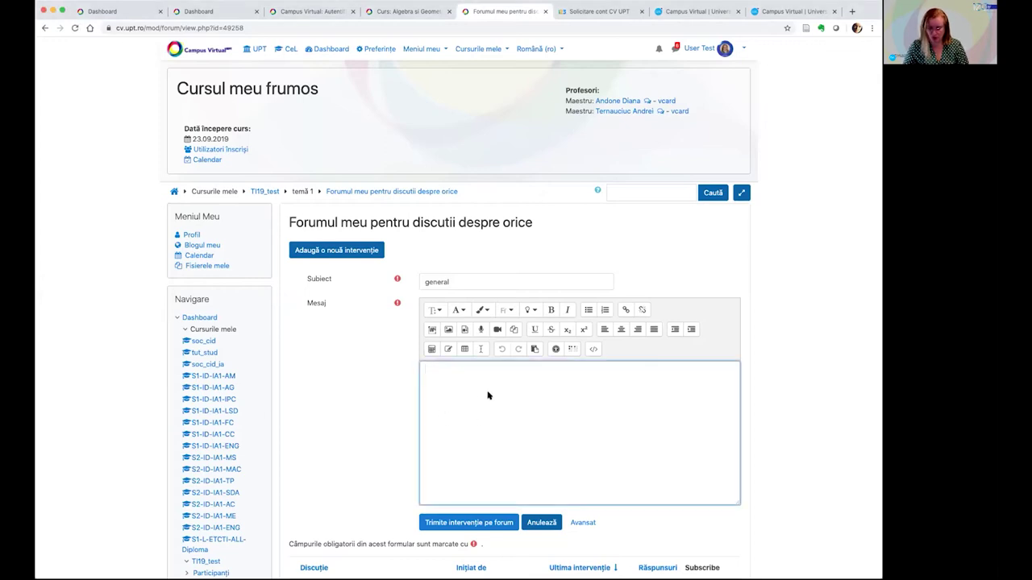
right_click(452, 378)
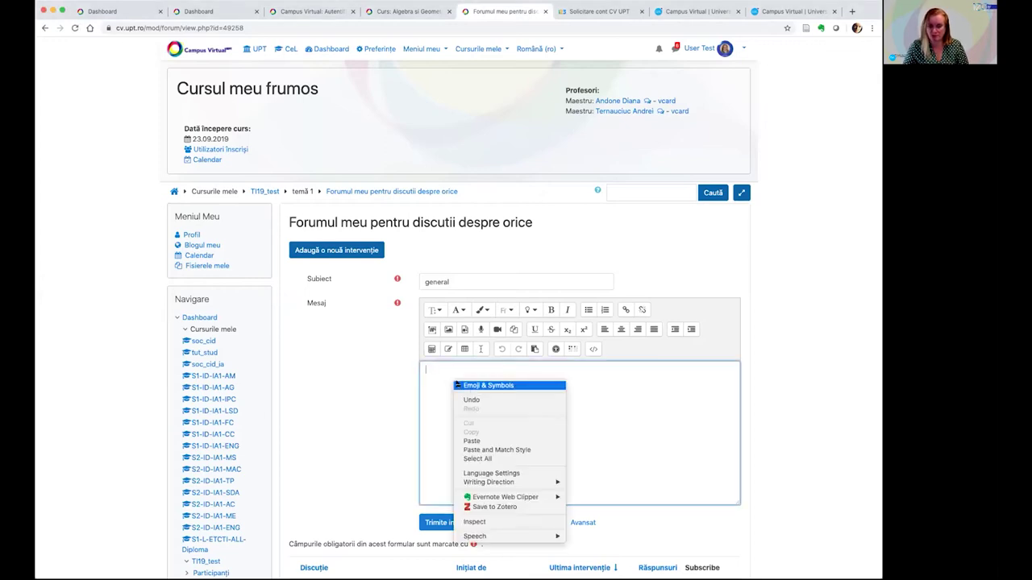
left_click(494, 449)
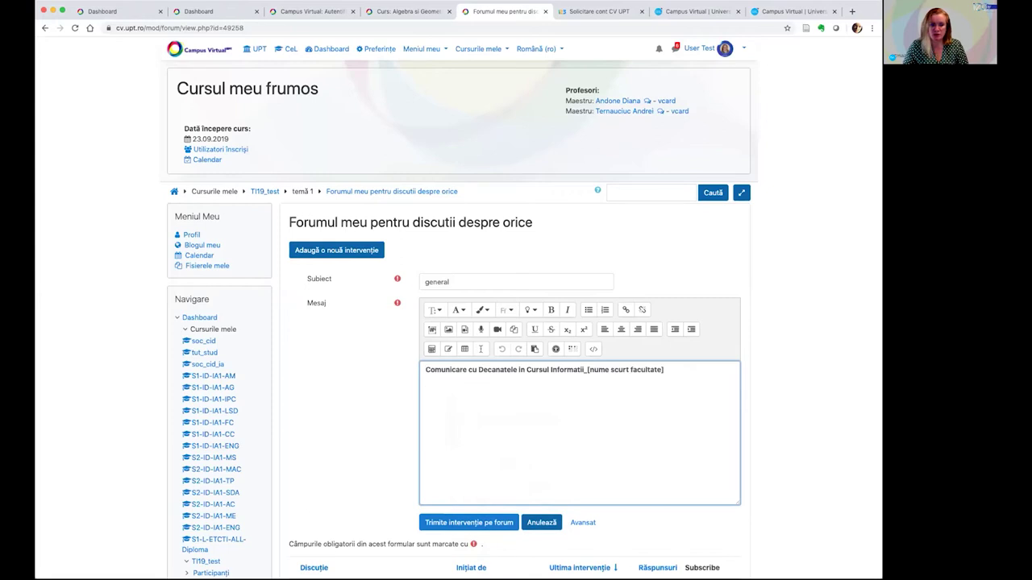
left_click(487, 416)
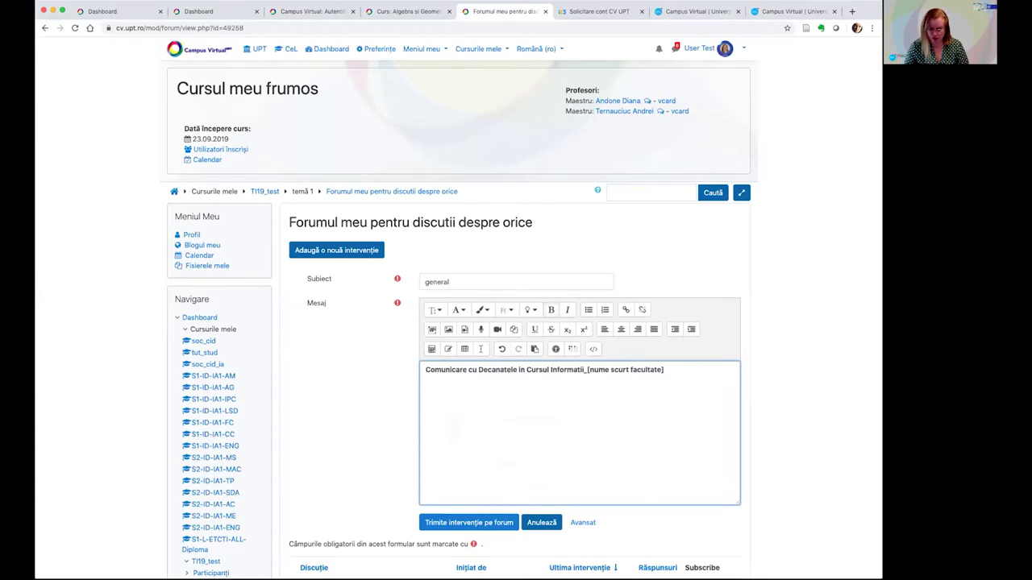
type("Comunicare cu Decanatele in Cursul Informatii_[nume scurt facultate]")
- Format the first line of the message as a medium heading, Titlu (mediu), and colour it red
left_click_drag(661, 369, 408, 369)
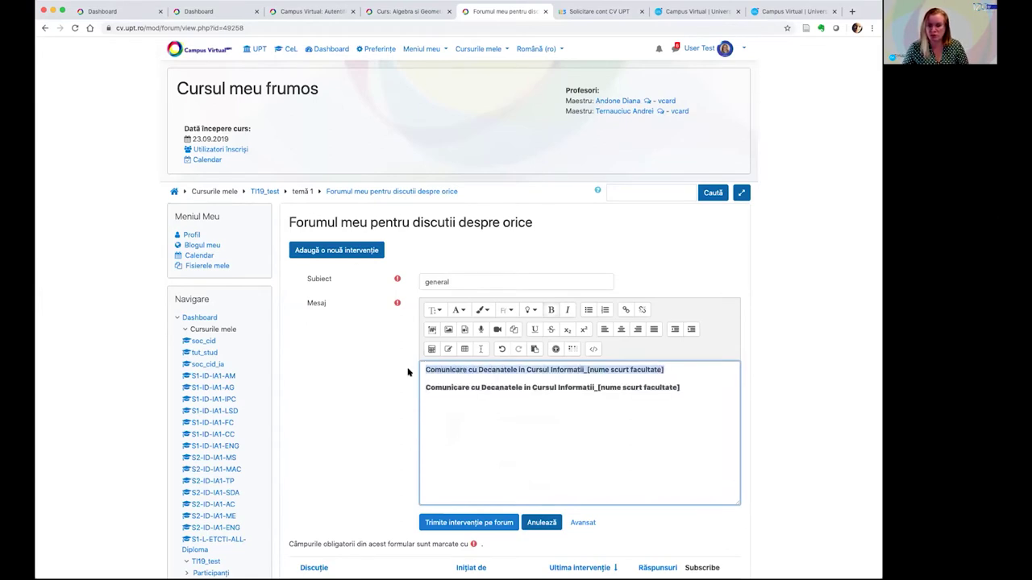
left_click(465, 310)
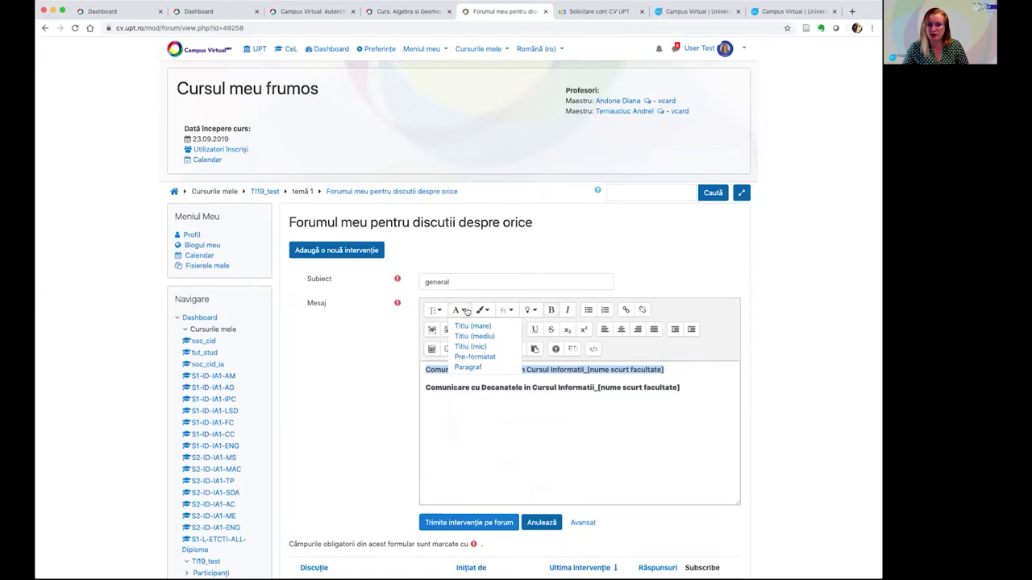
left_click(481, 339)
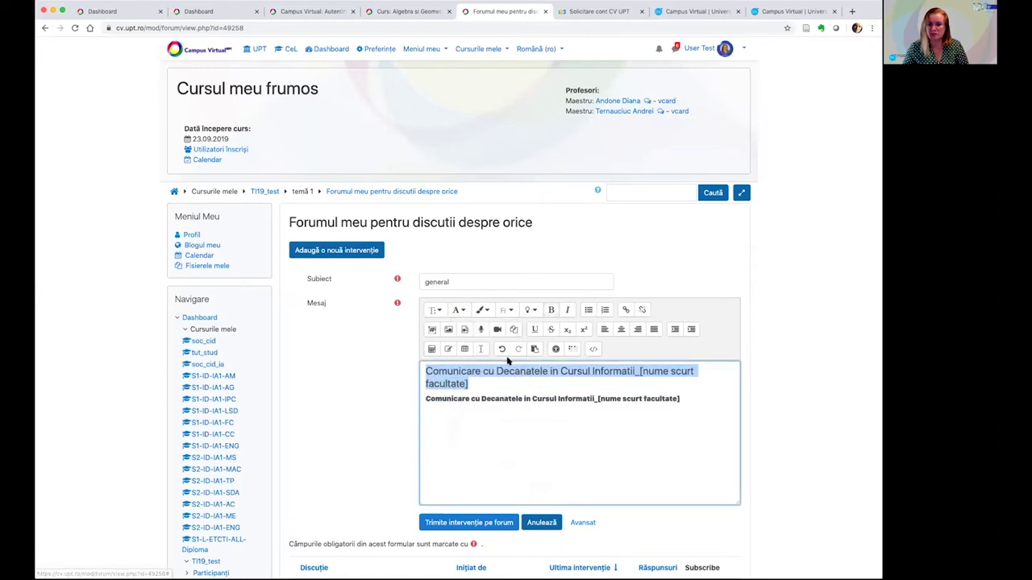
left_click(500, 385)
left_click_drag(486, 384, 428, 372)
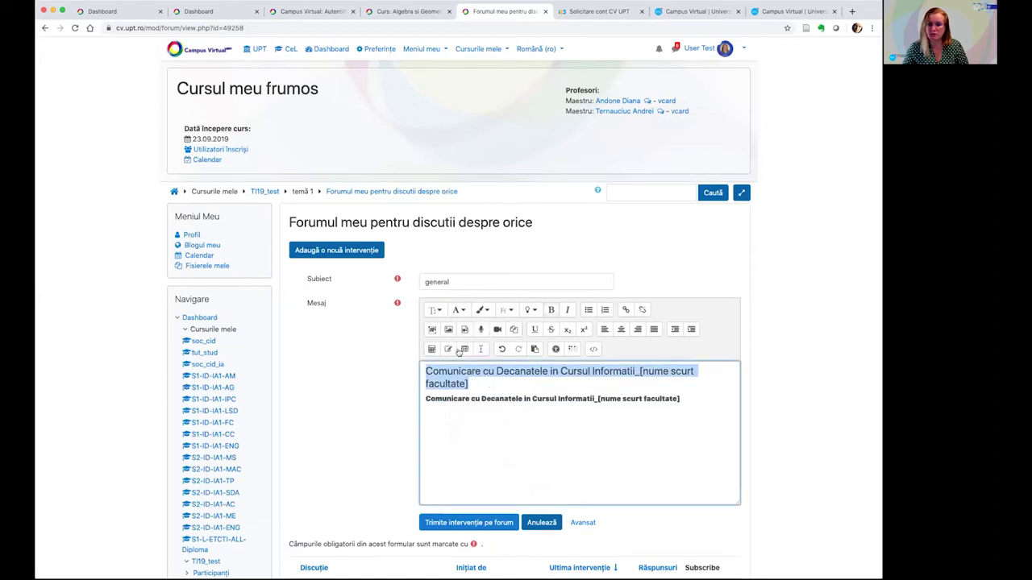
left_click(481, 311)
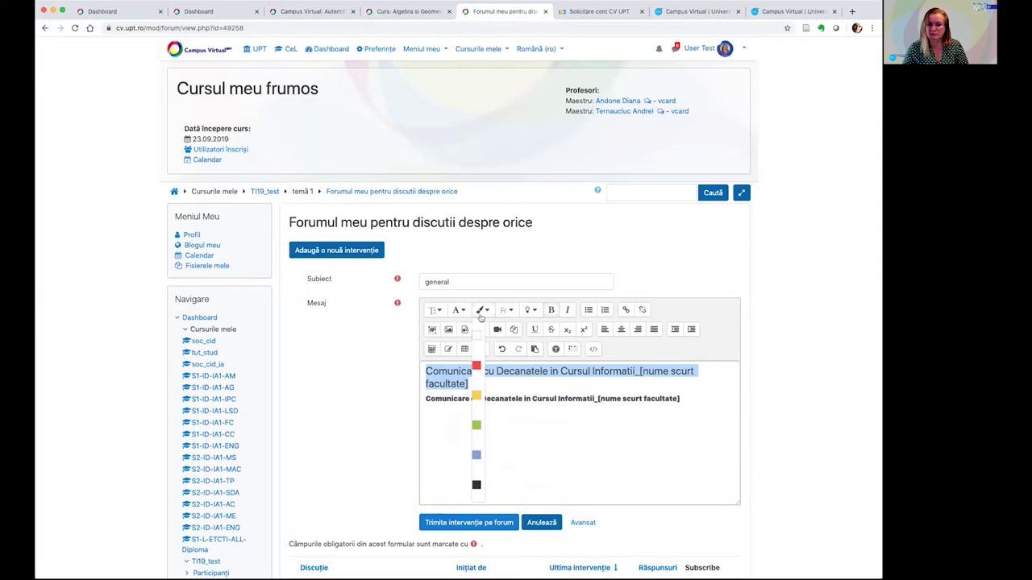
left_click(477, 368)
left_click(532, 389)
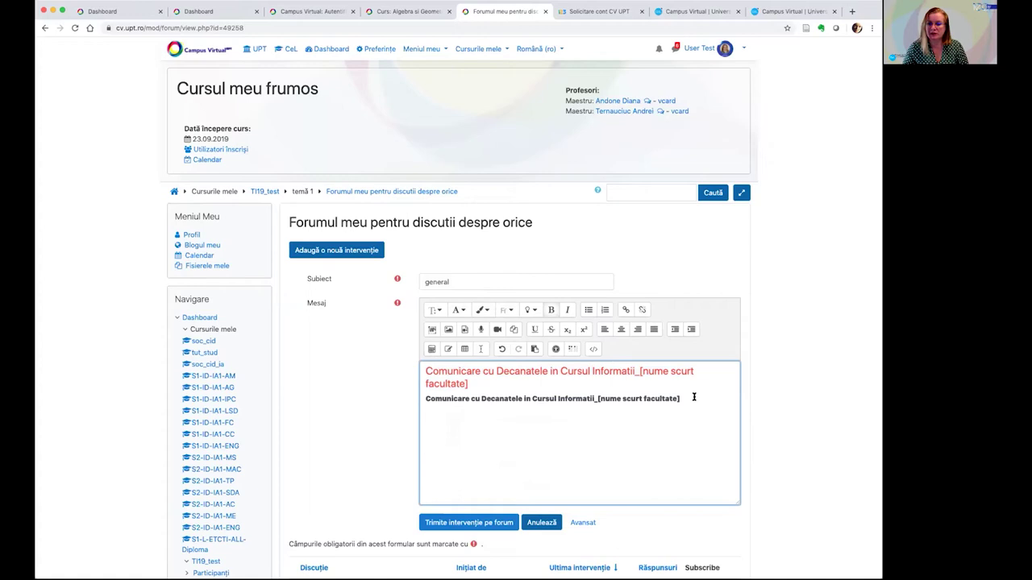
left_click_drag(687, 398, 596, 398)
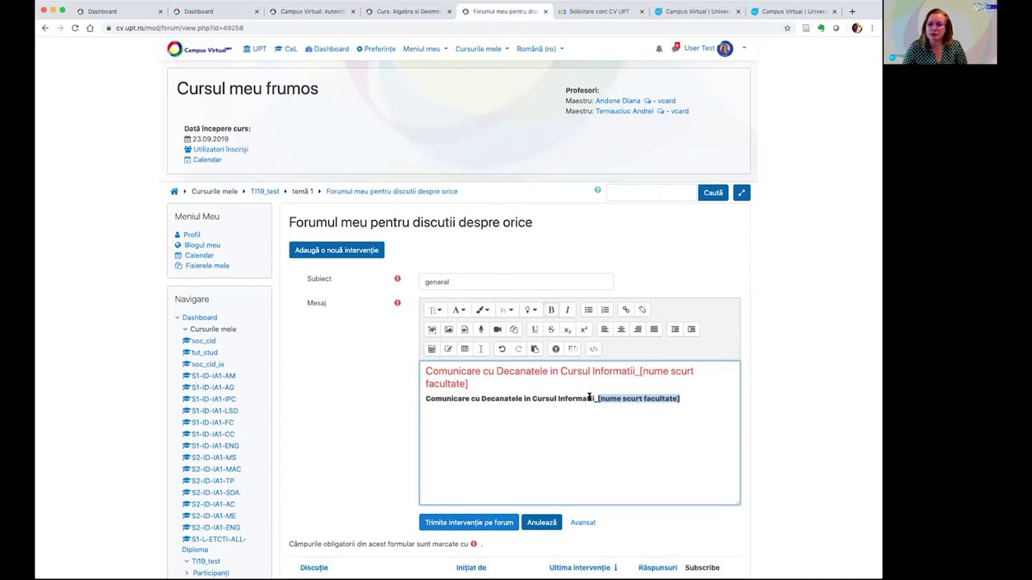
left_click(627, 310)
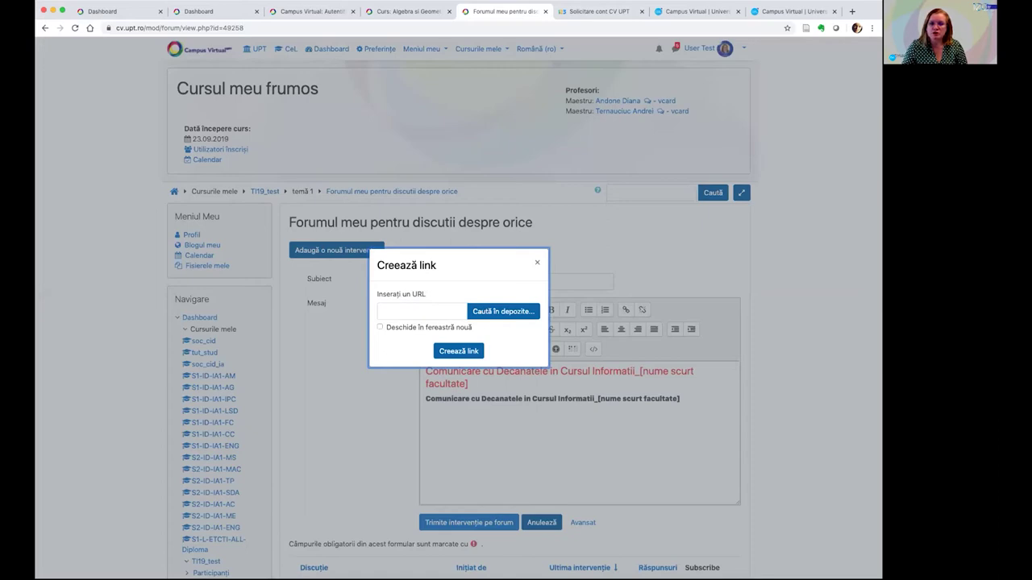
left_click(211, 10)
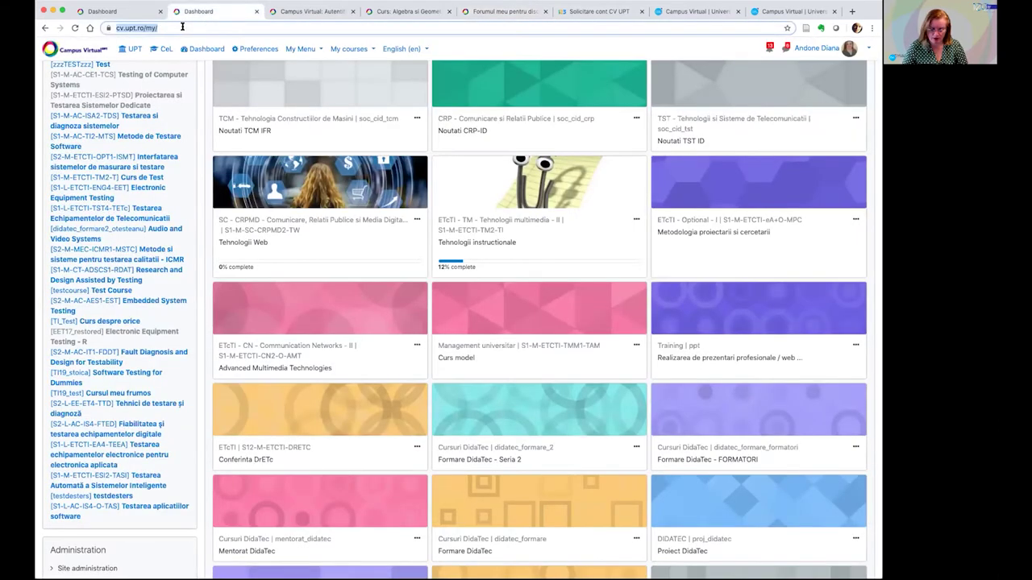
left_click(508, 10)
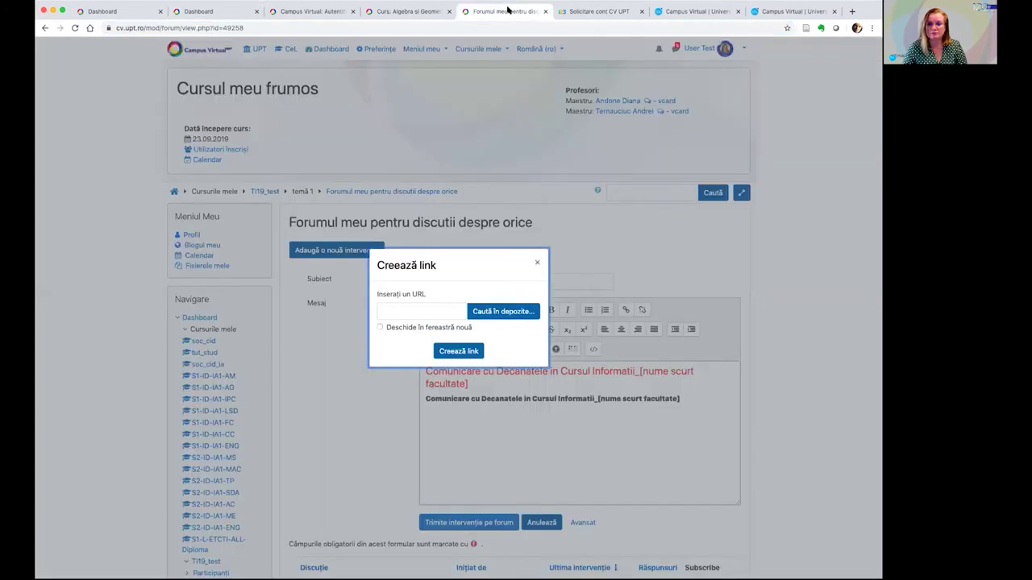
left_click(410, 314)
type("https://cv.upt.ro/my/")
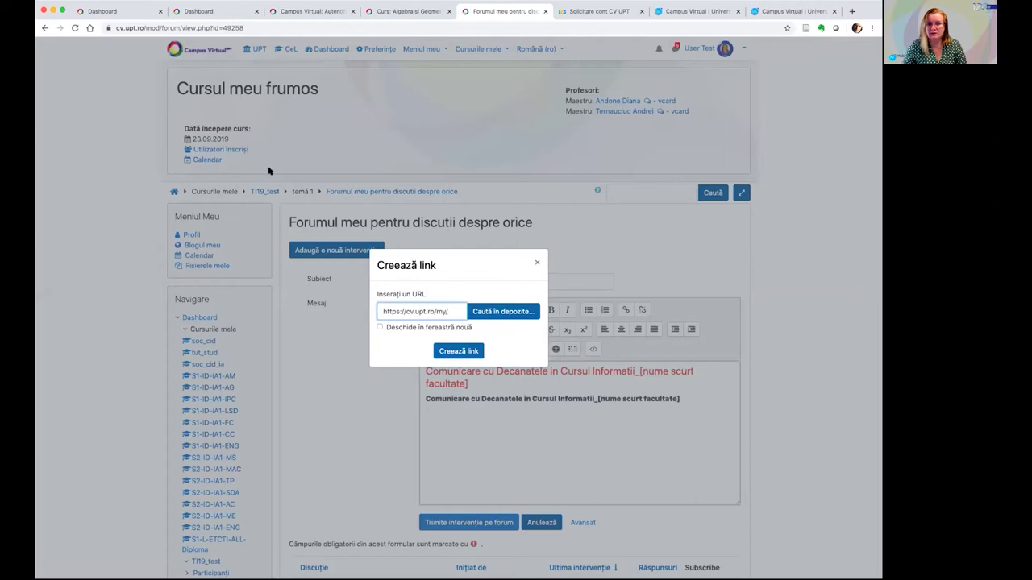
left_click(380, 327)
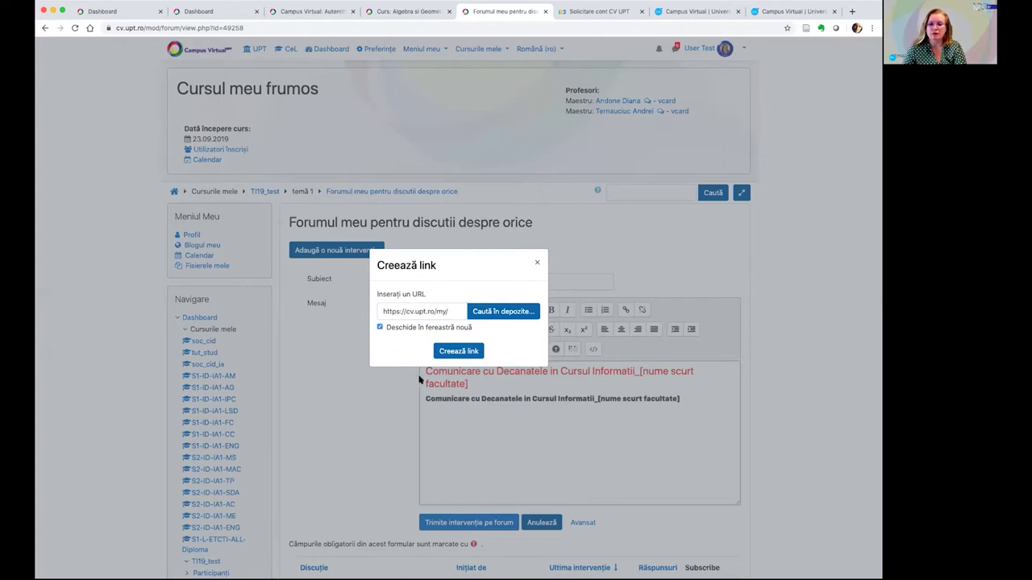
left_click(473, 355)
left_click(536, 424)
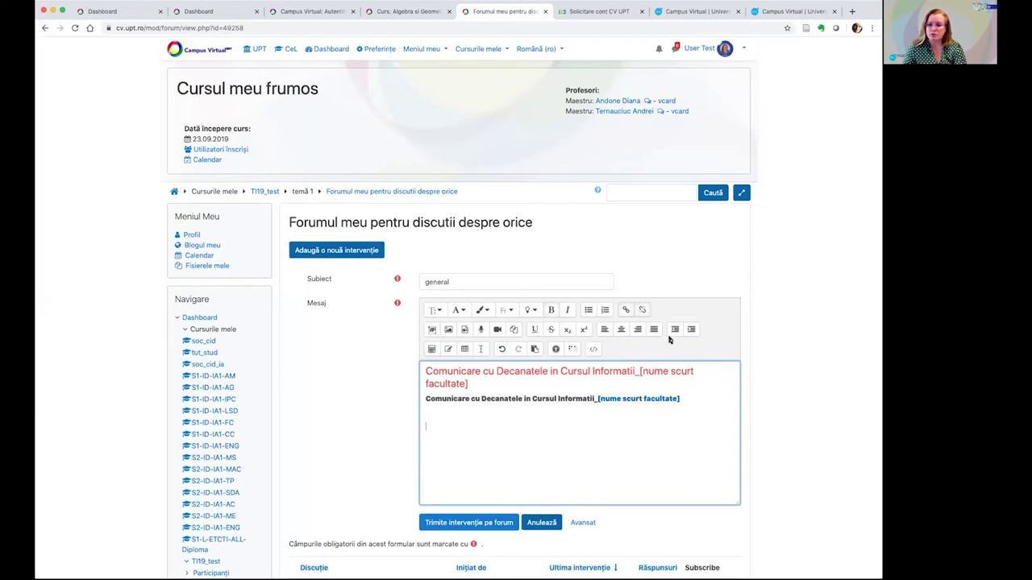
- Switch the new post to the advanced form and go to its attachment and tag options
scroll(589, 391, "down", 1)
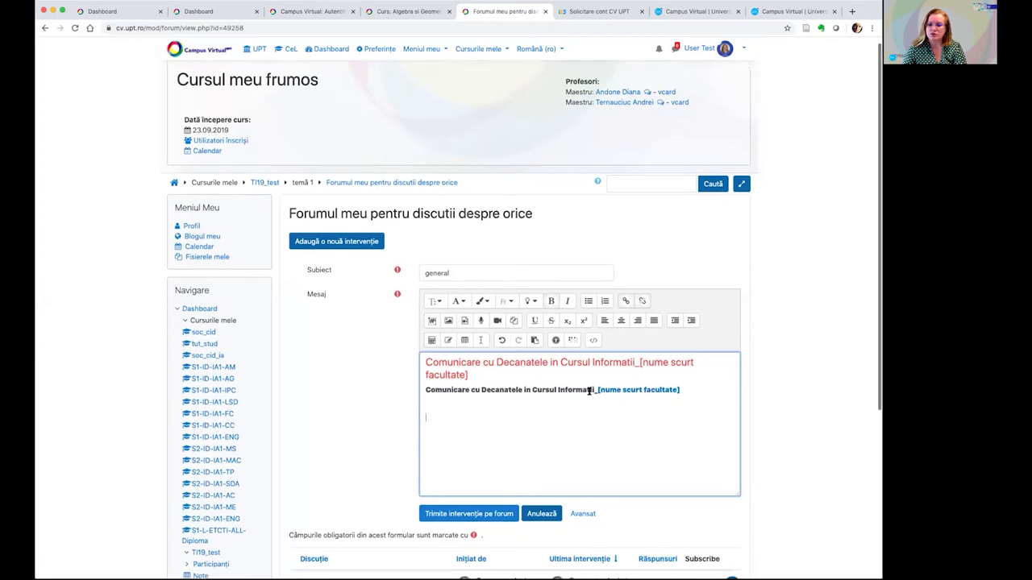
scroll(589, 392, "down", 3)
left_click(583, 402)
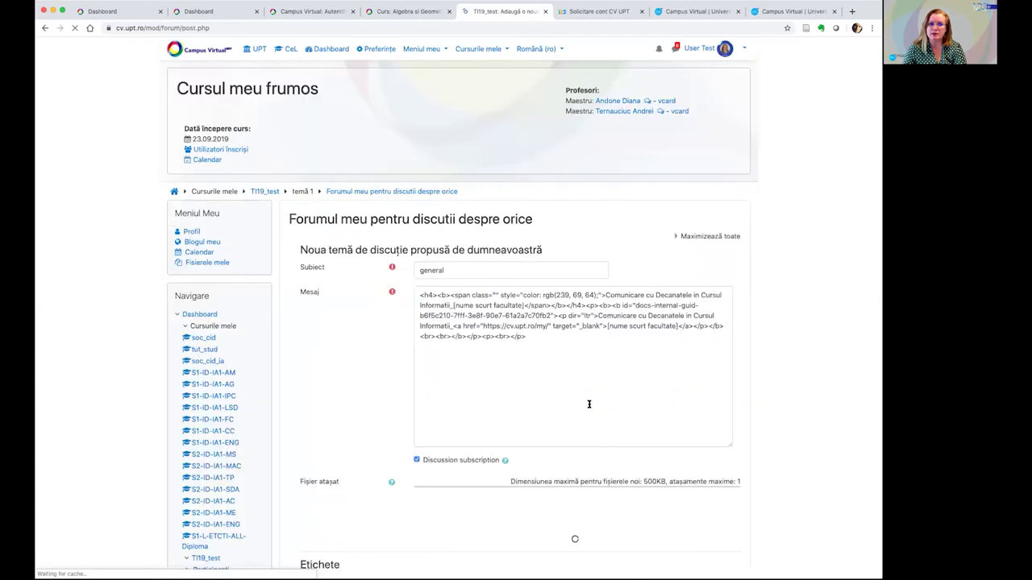
scroll(532, 385, "down", 3)
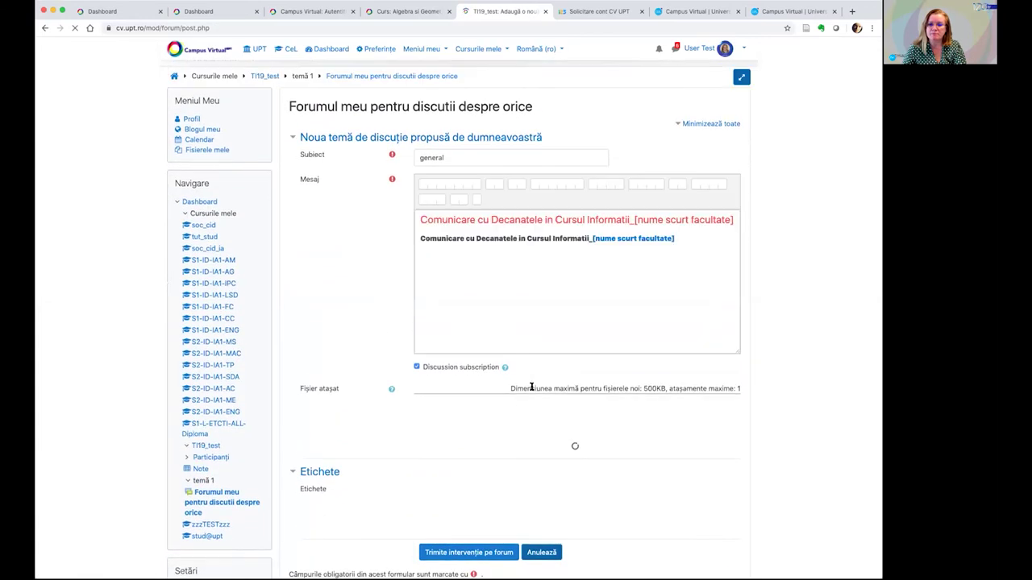
scroll(532, 389, "down", 2)
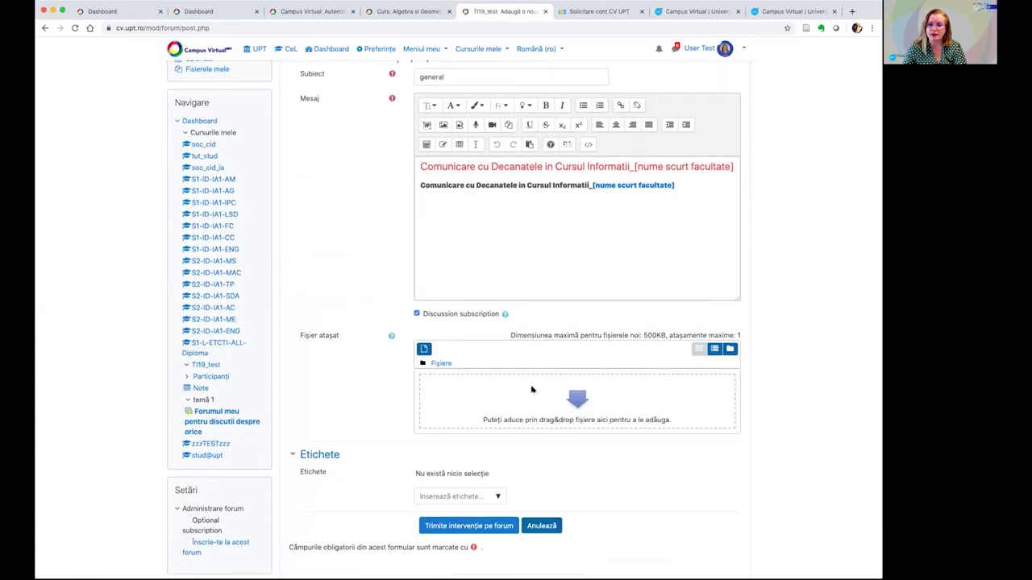
scroll(532, 390, "down", 2)
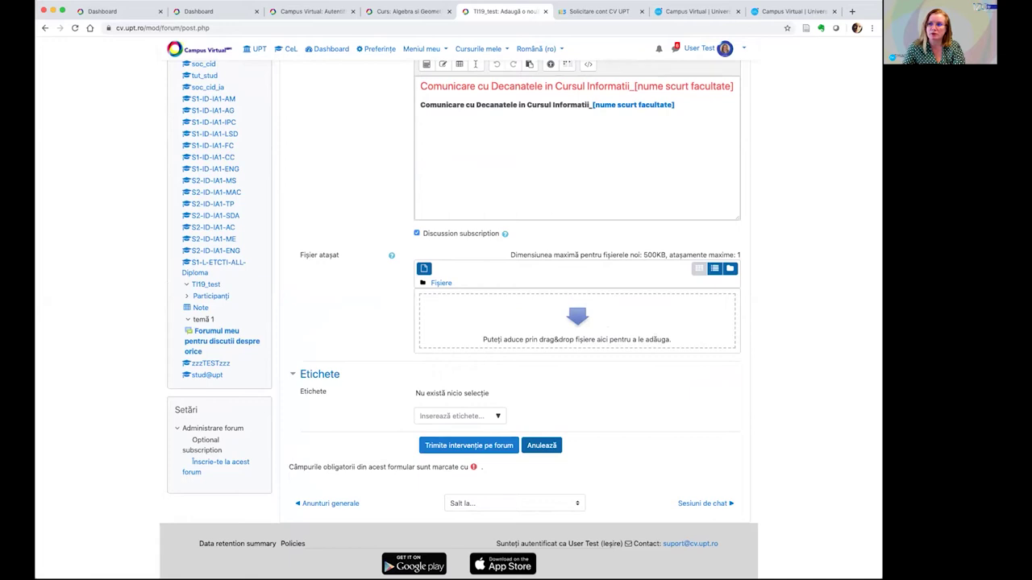
- Attach the file chestionar_oer.docx to the post, and delete that attachment again
left_click_drag(665, 157, 549, 311)
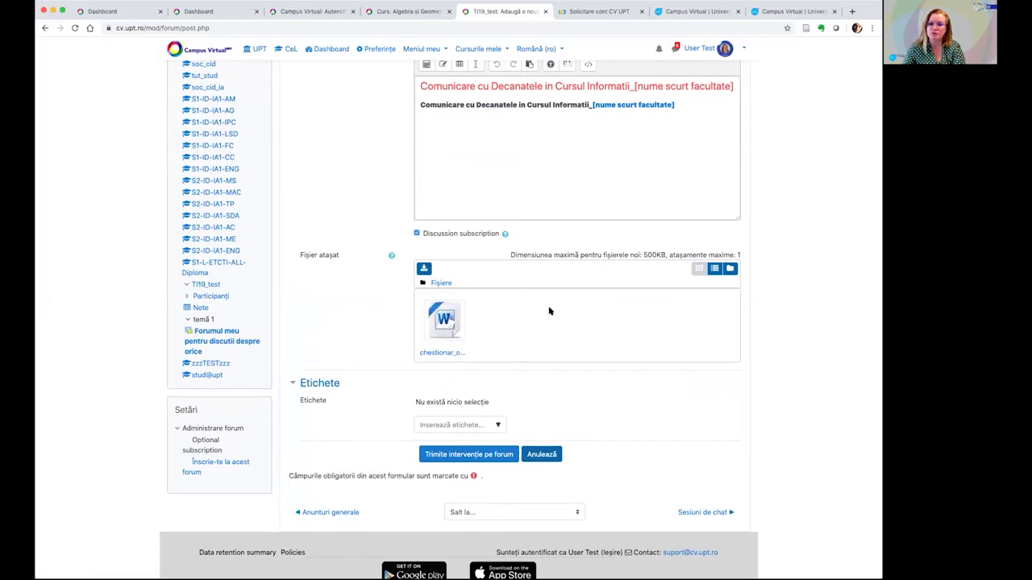
scroll(477, 327, "down", 1)
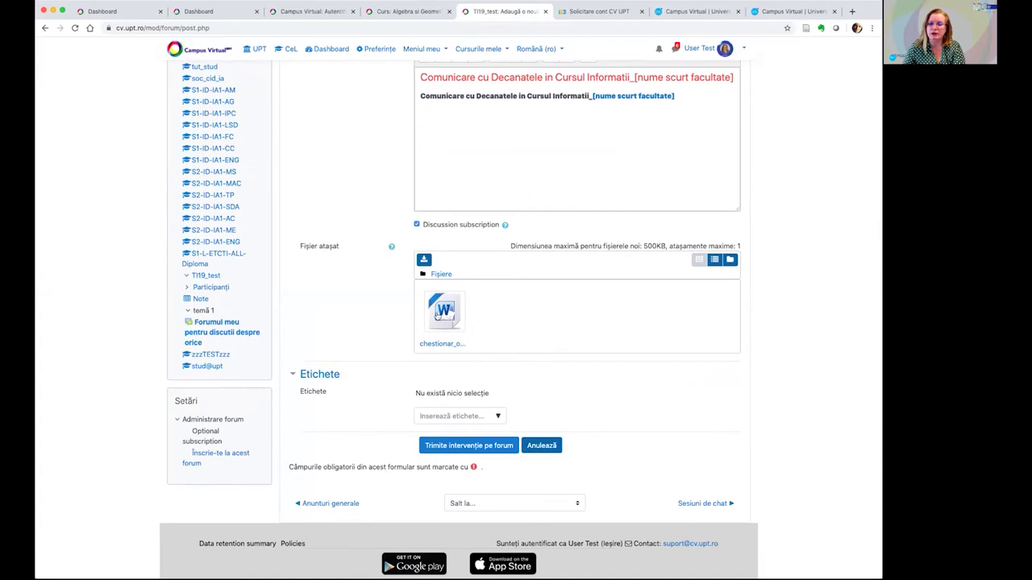
left_click(443, 310)
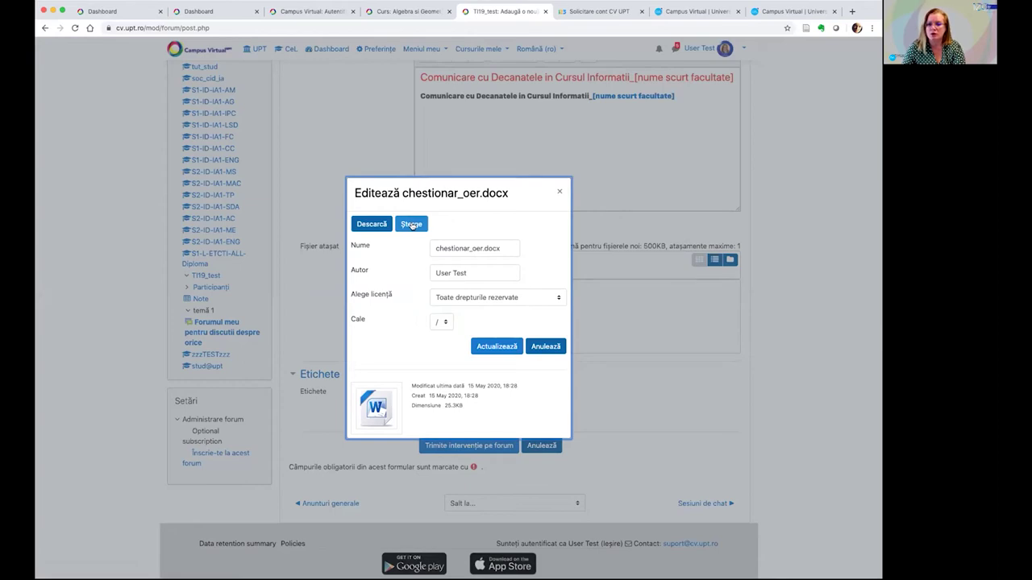
left_click(412, 225)
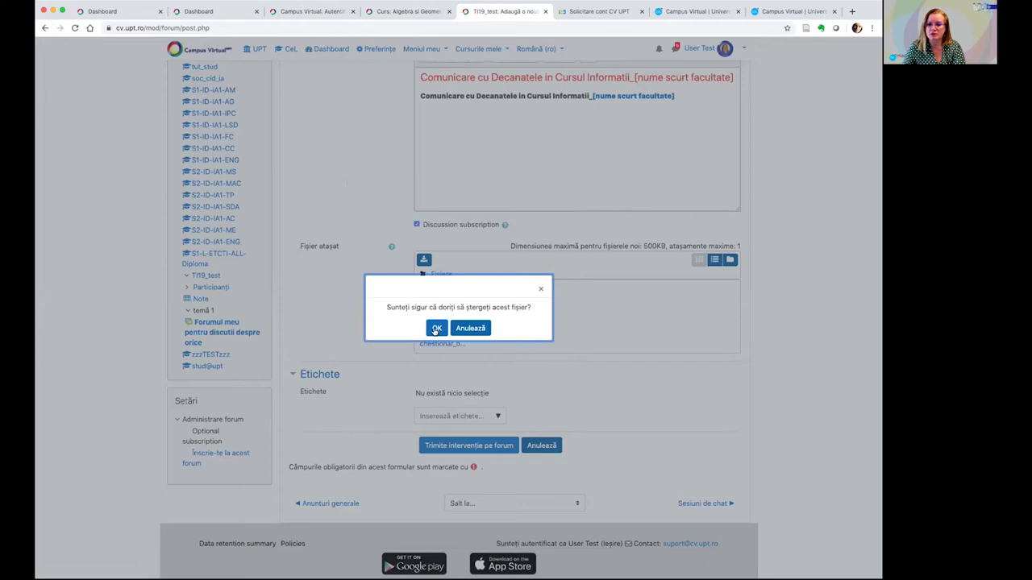
left_click(436, 328)
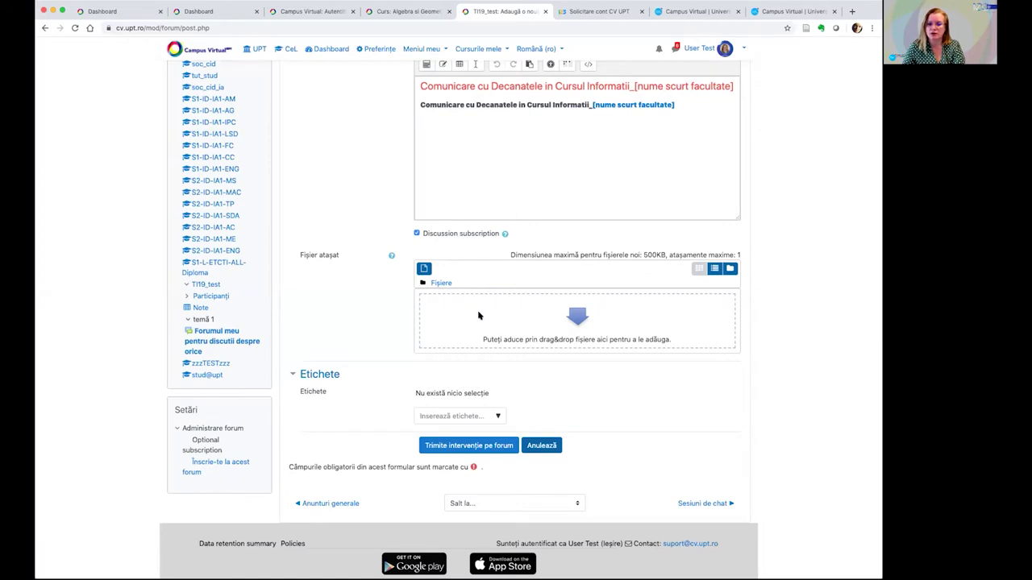
- Submit the post to the forum with discussion subscription enabled, and open the "general" discussion
scroll(478, 376, "up", 1)
scroll(479, 375, "up", 2)
scroll(478, 375, "down", 2)
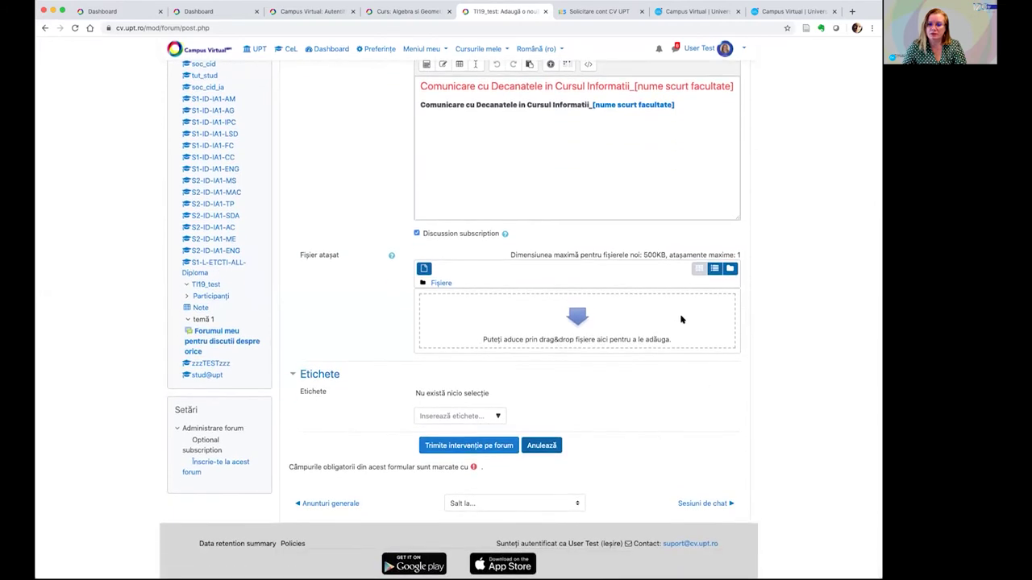
left_click(416, 233)
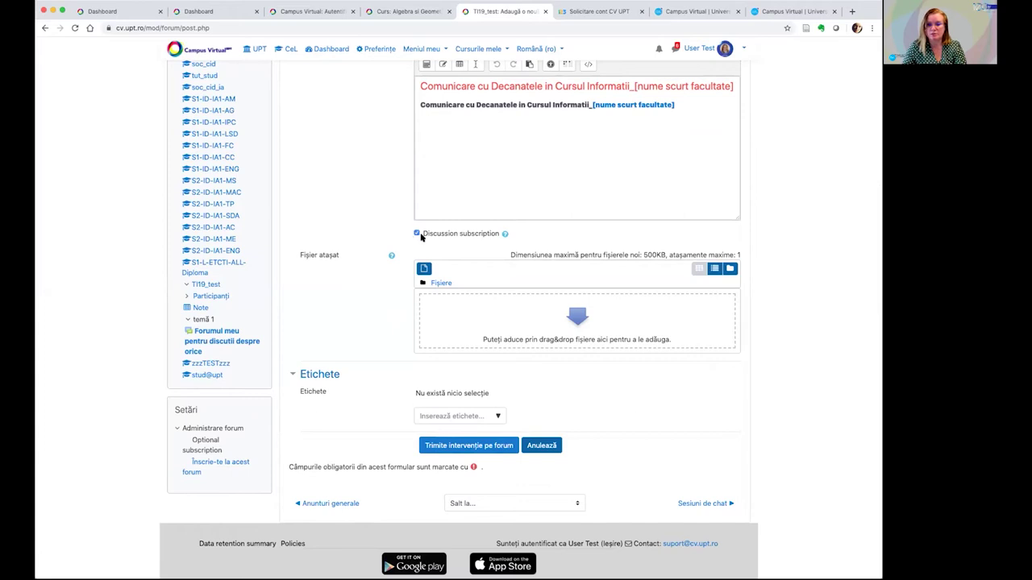
left_click(417, 234)
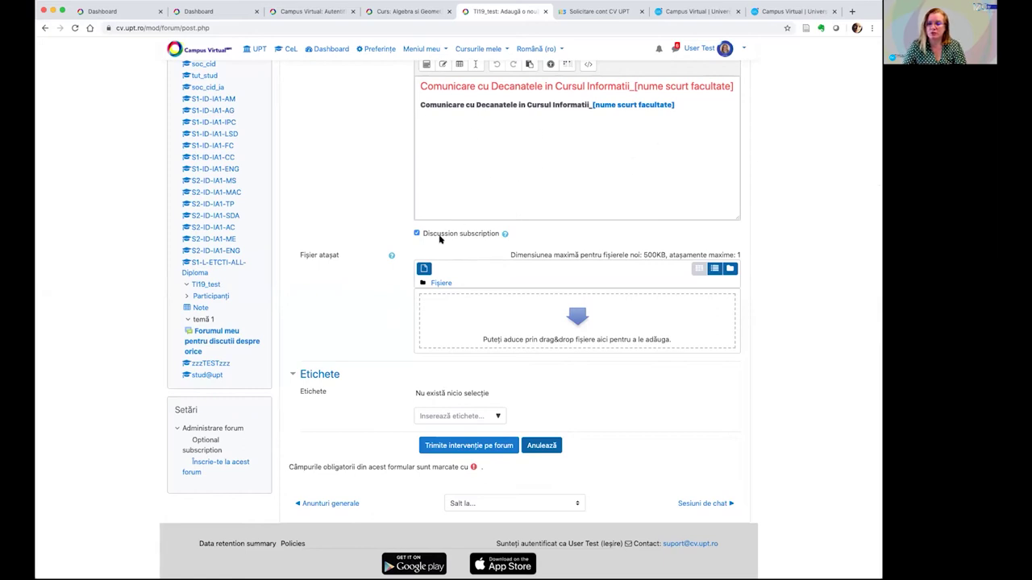
left_click(465, 446)
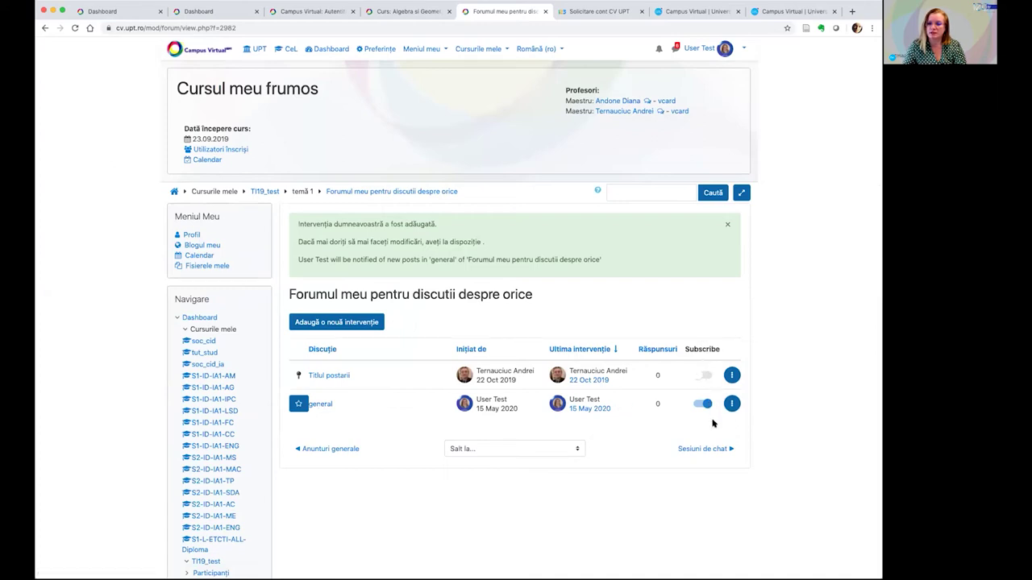
left_click(322, 405)
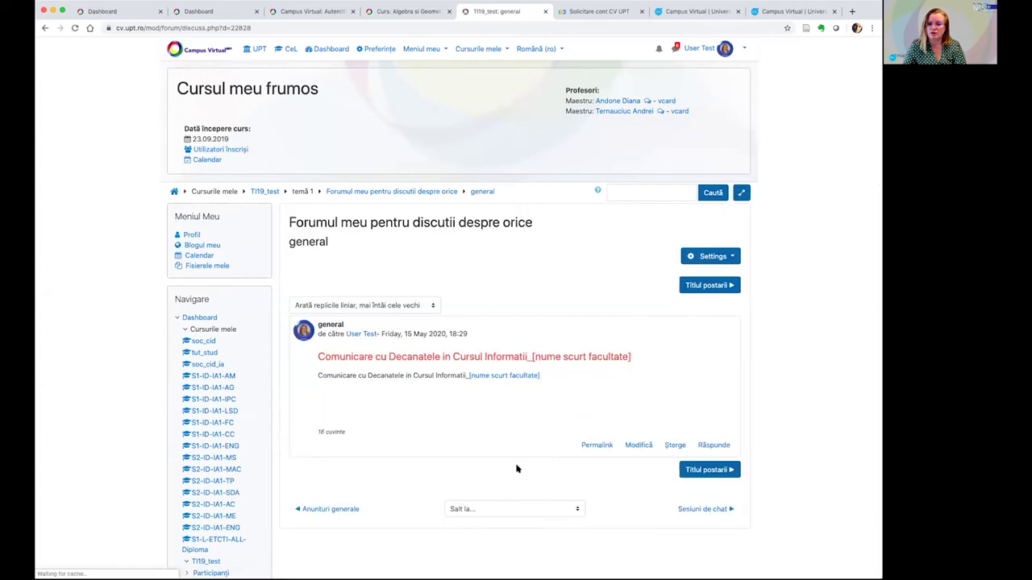
left_click(714, 445)
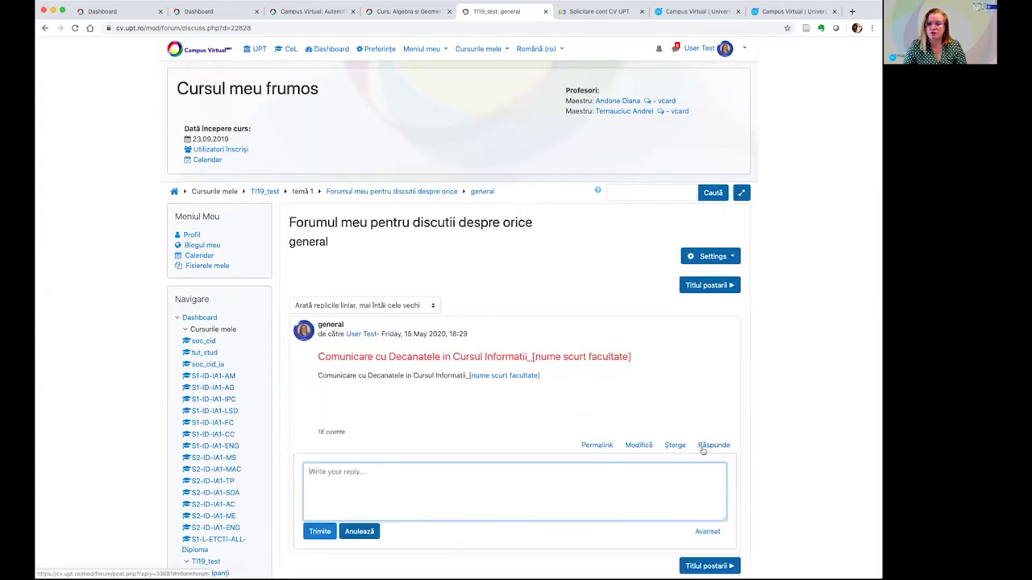
left_click(529, 478)
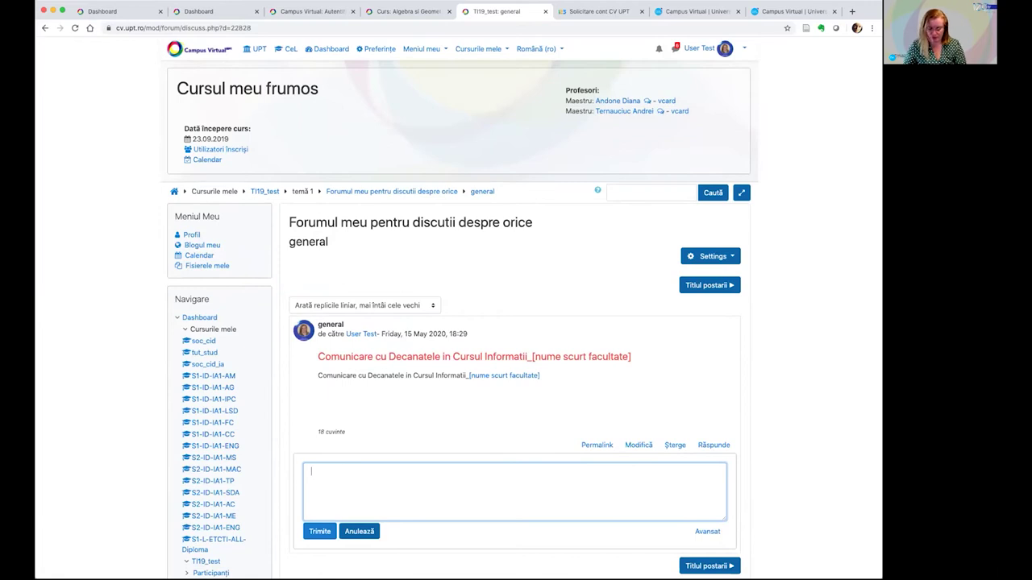
type("https://cv.upt.ro/my/")
left_click(318, 531)
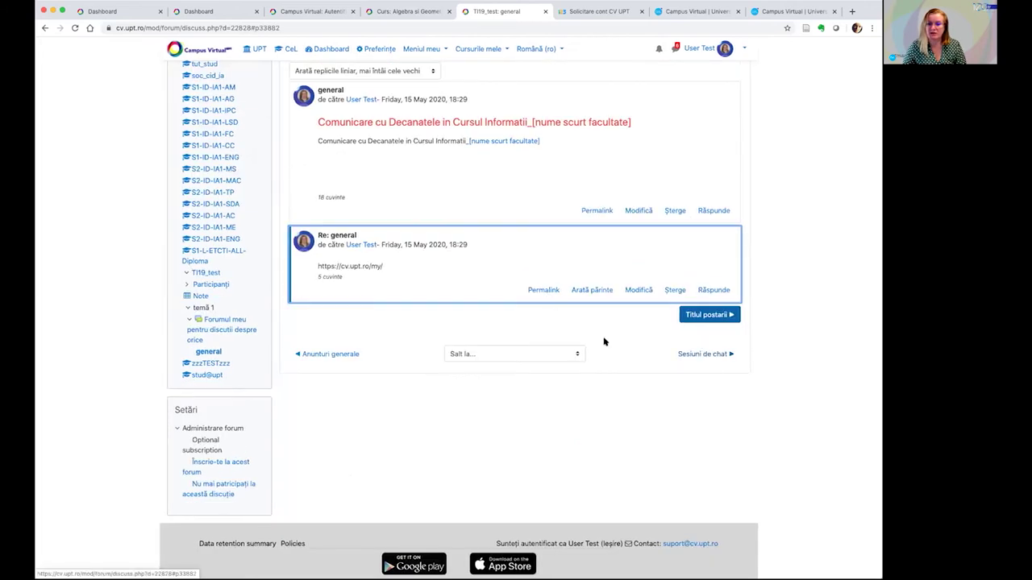
scroll(661, 369, "up", 3)
scroll(661, 368, "up", 3)
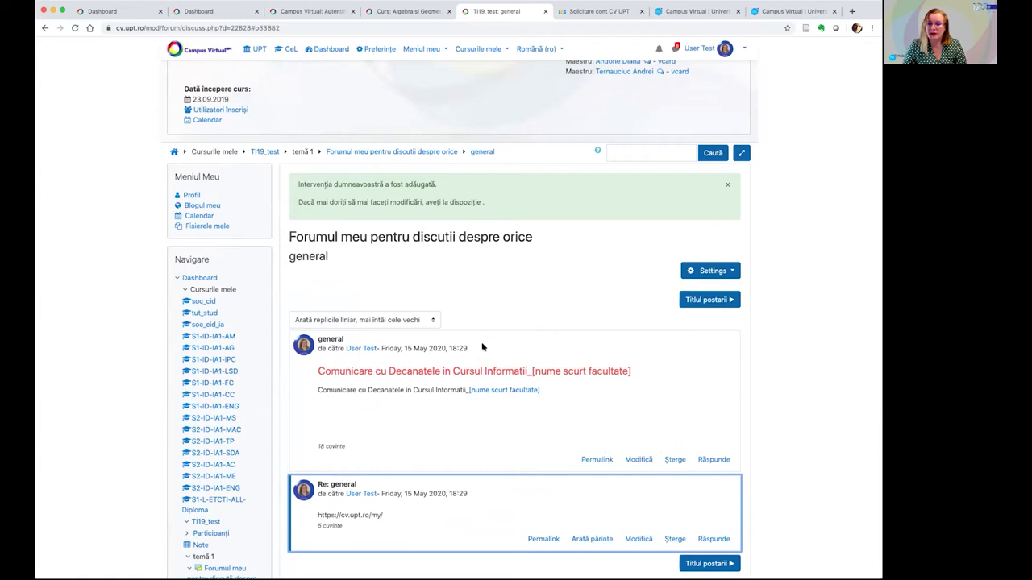
- Return through the forum's discussion list to the TI19_test course, view the "Anunturi generale" forum, and go back to the course page
left_click(391, 152)
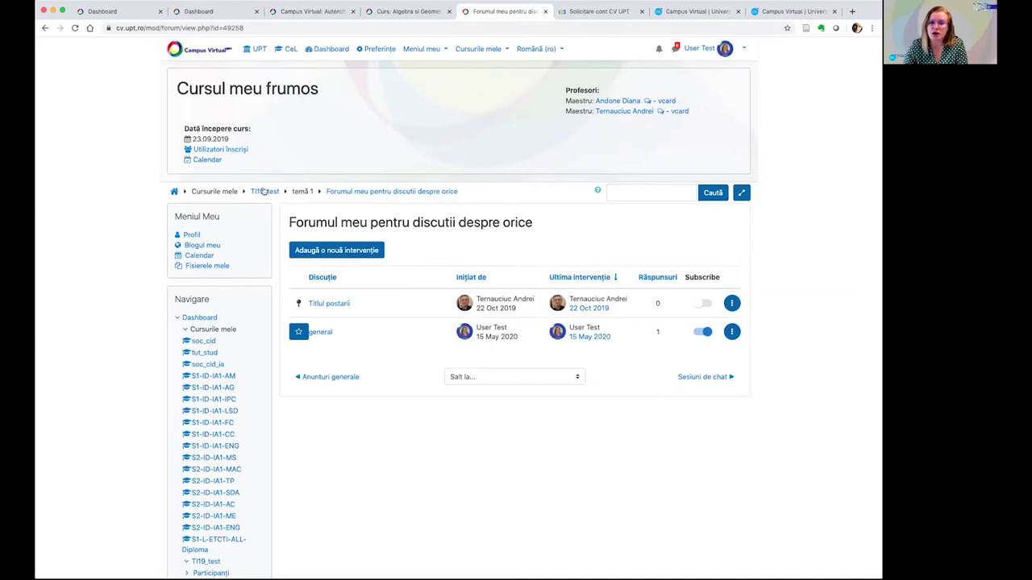
left_click(267, 192)
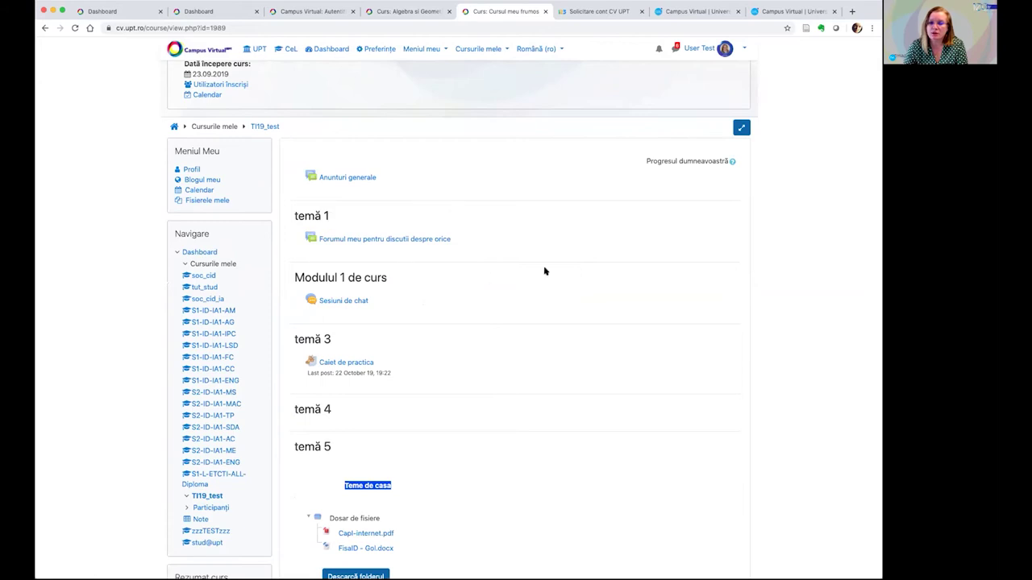
left_click(341, 180)
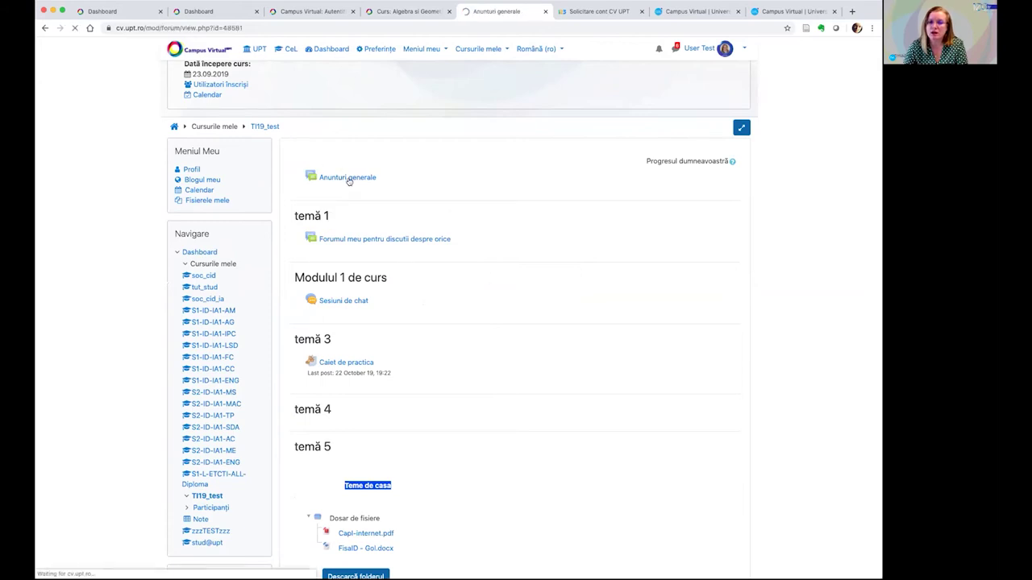
left_click(266, 192)
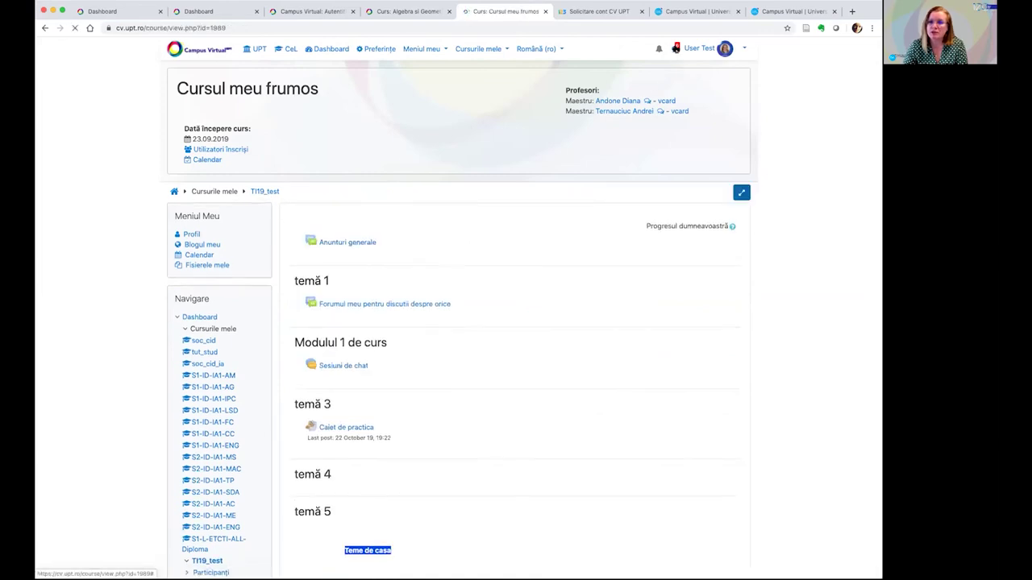
- Open the messaging drawer, expand the private conversations, and close the drawer again
left_click(675, 48)
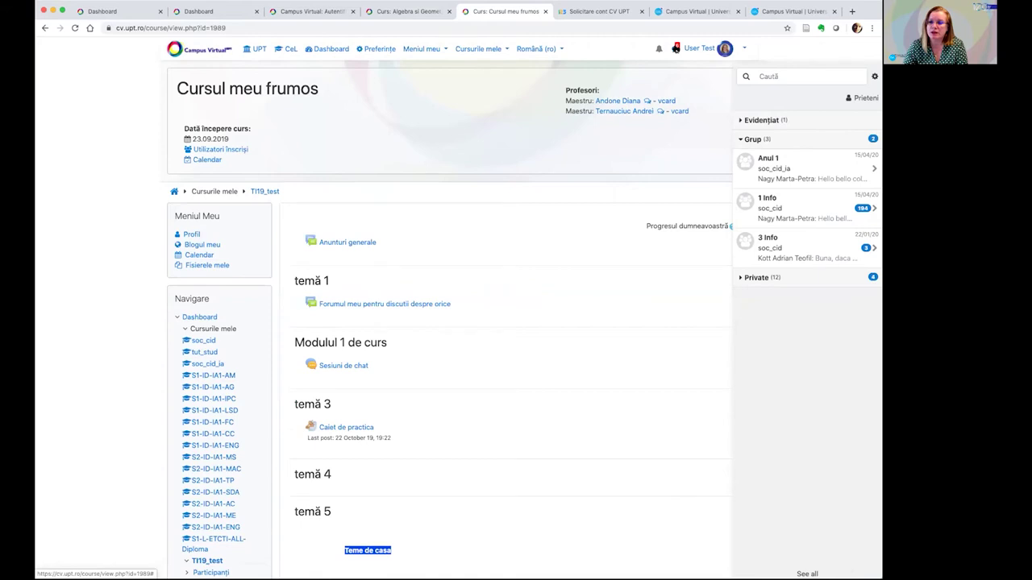
left_click(755, 277)
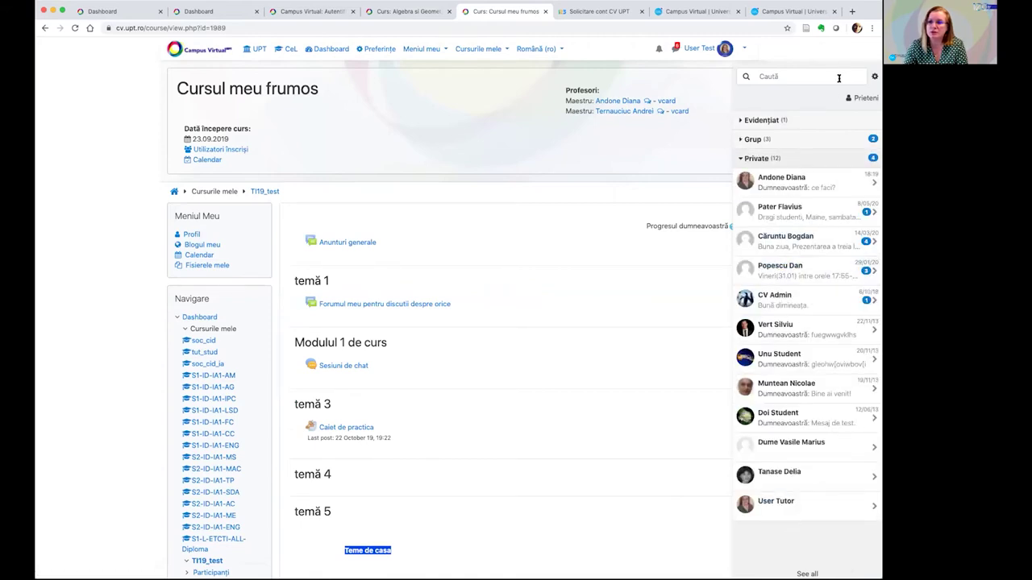
left_click(675, 50)
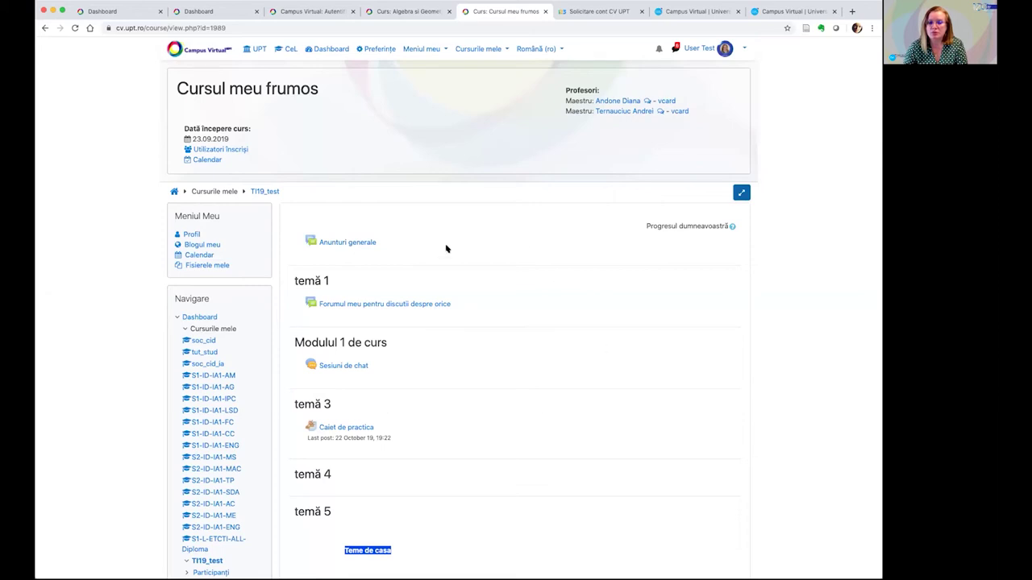
- Open the "Caiet de practica" blog under temă 3 and start a new blog post
scroll(448, 266, "down", 5)
scroll(447, 266, "down", 2)
scroll(446, 267, "up", 3)
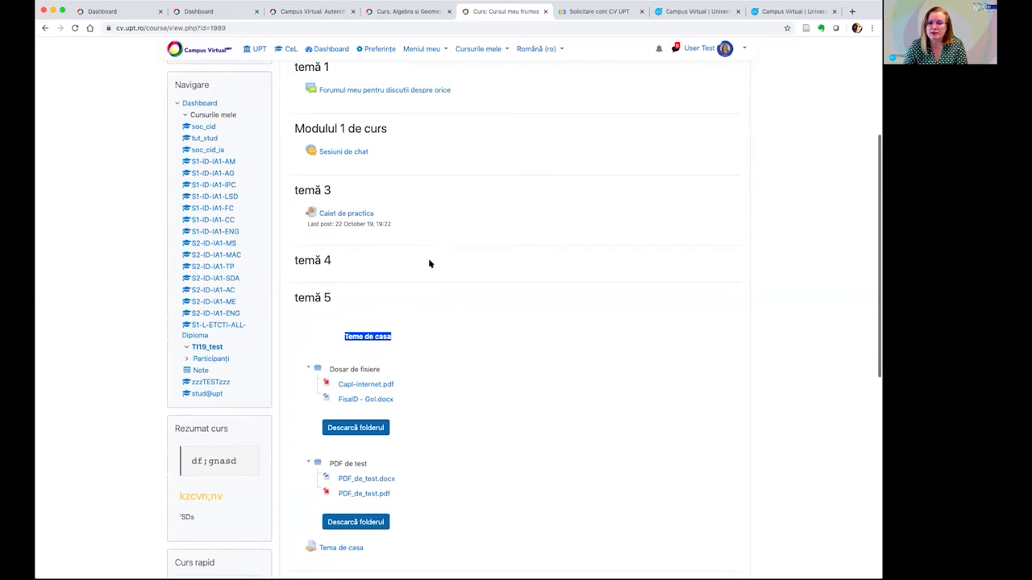
left_click(362, 213)
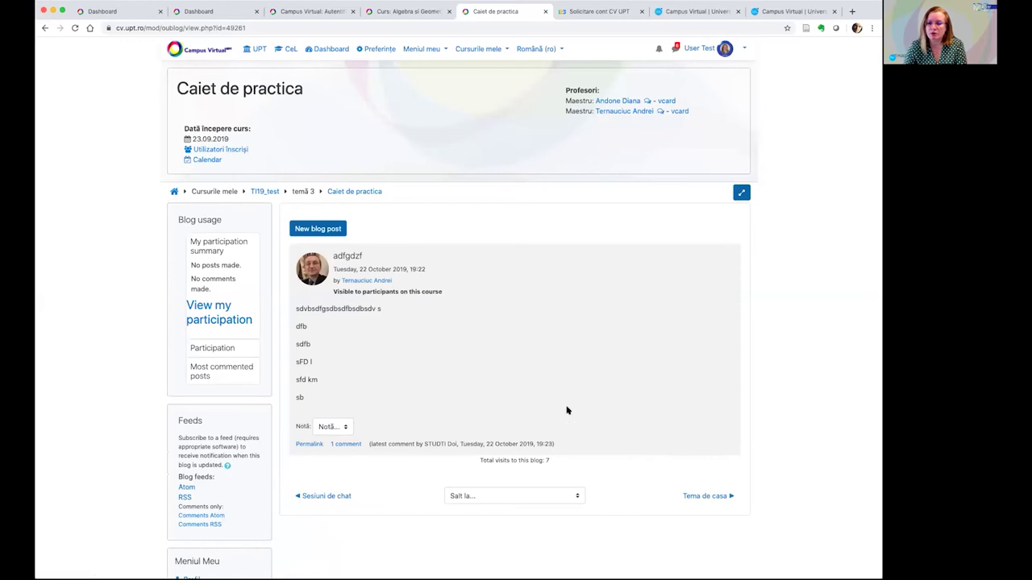
left_click(325, 229)
left_click(322, 231)
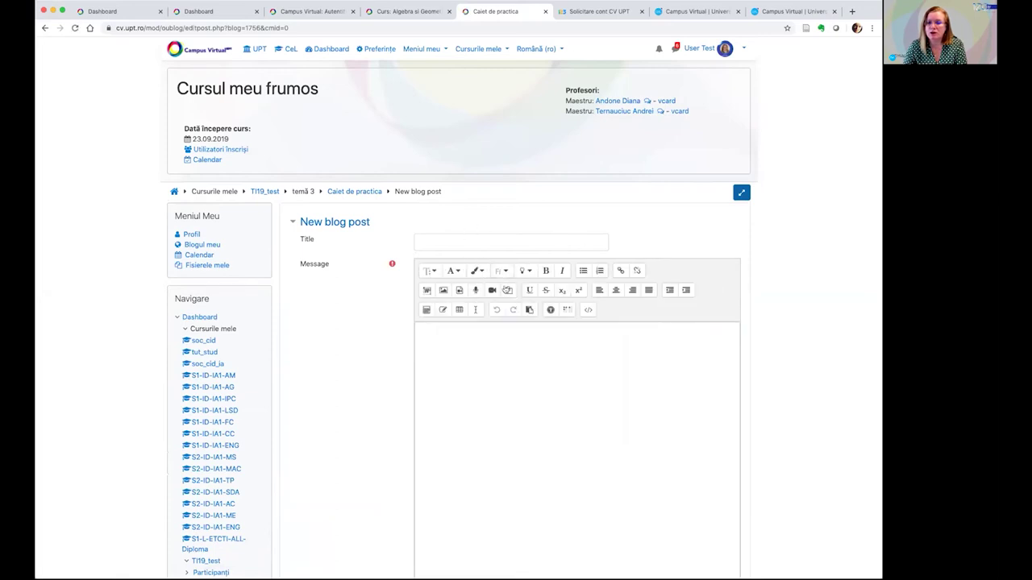
- Title the blog post "final" and enter "Acesta raspunsul meu final" as its message
left_click(440, 244)
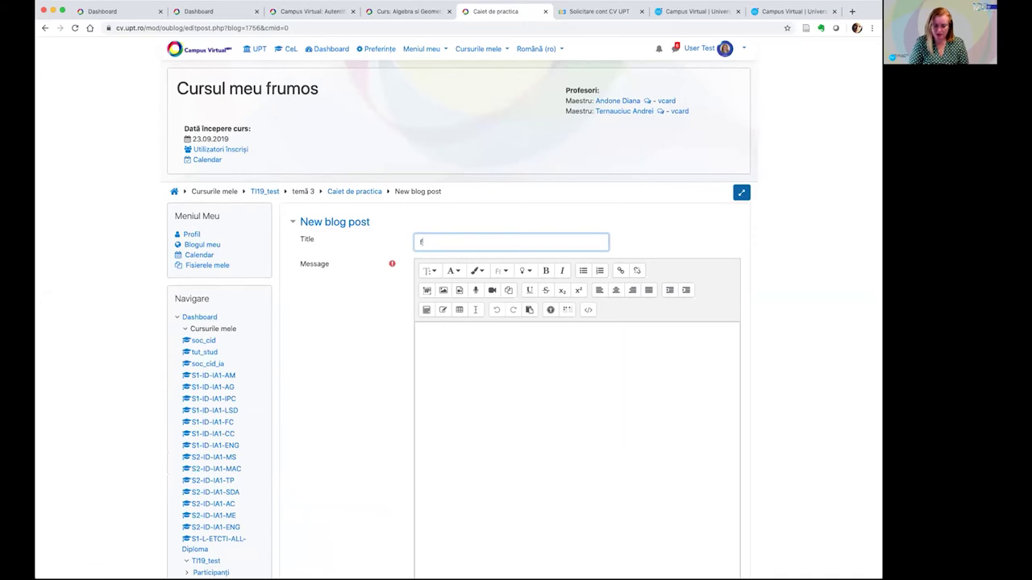
left_click(469, 345)
type("Acesta ")
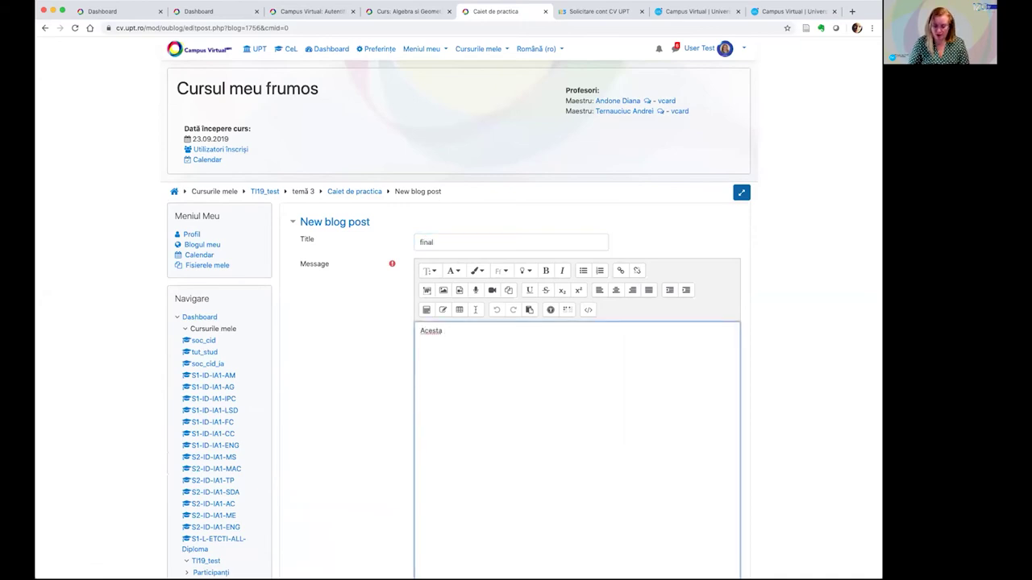
type("raspunsul meu final")
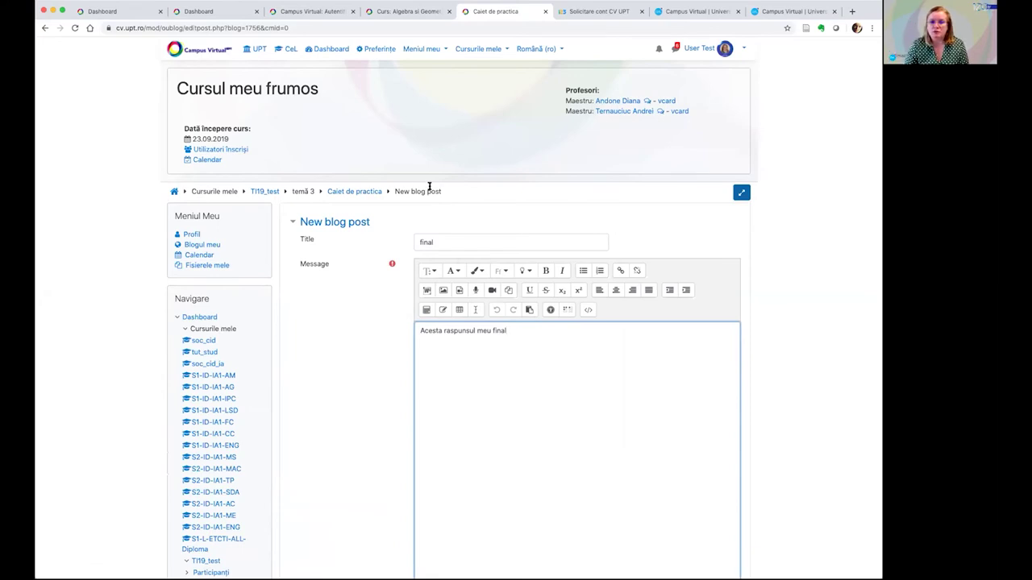
- Publish the post to the "Caiet de practica" blog and look over the blog's entries
scroll(427, 189, "down", 5)
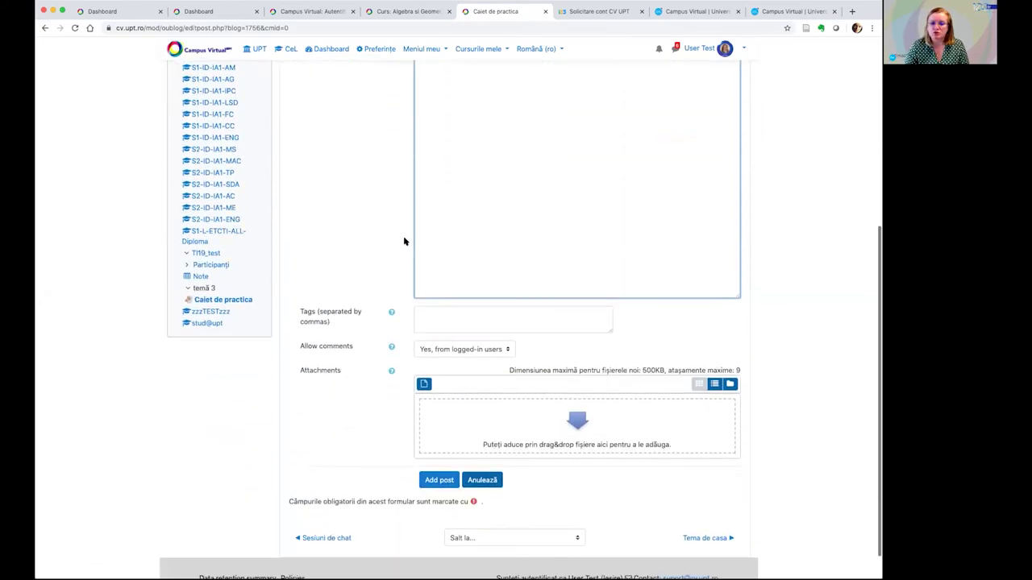
scroll(427, 246, "down", 1)
left_click(472, 440)
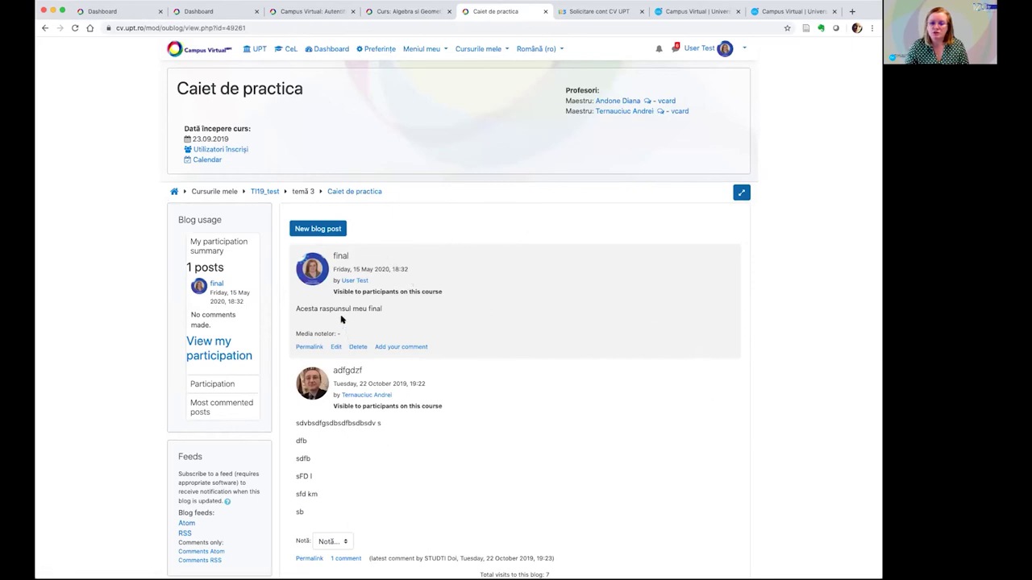
scroll(331, 291, "down", 3)
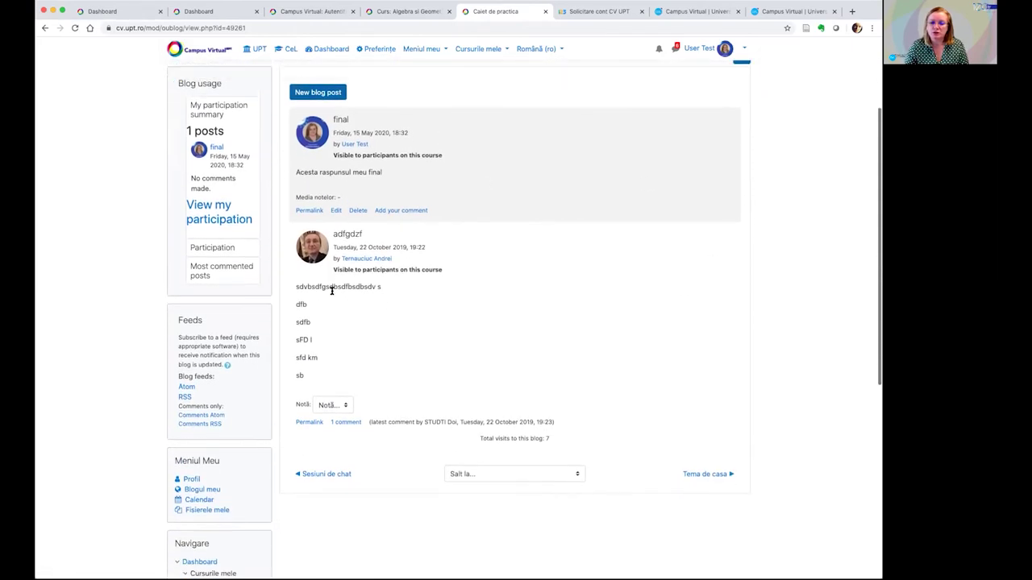
scroll(331, 291, "up", 3)
scroll(332, 291, "up", 1)
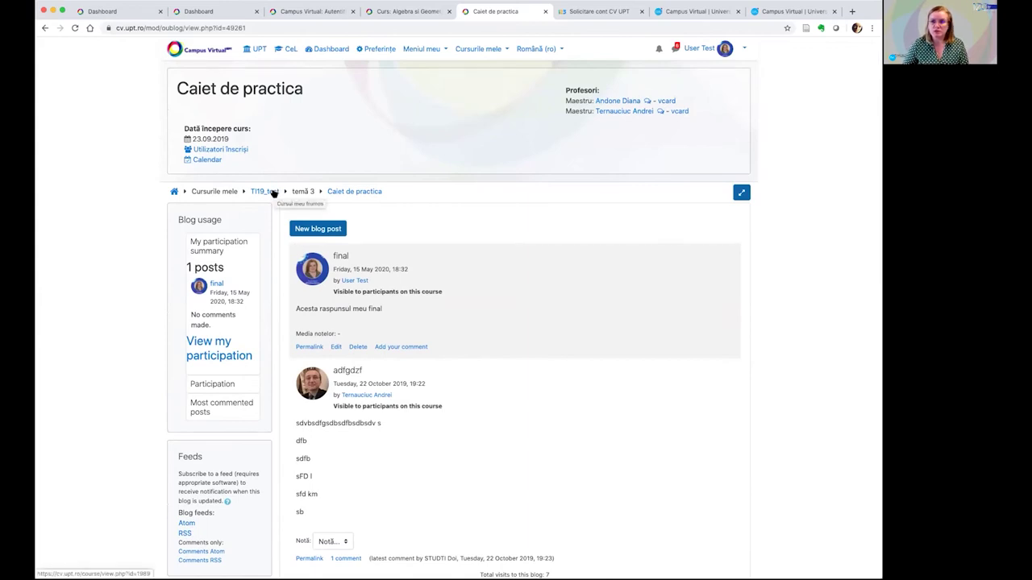
- Return to the TI19_test course page and examine the files in the "Dosar de fisiere" folder under temă 5
left_click(273, 192)
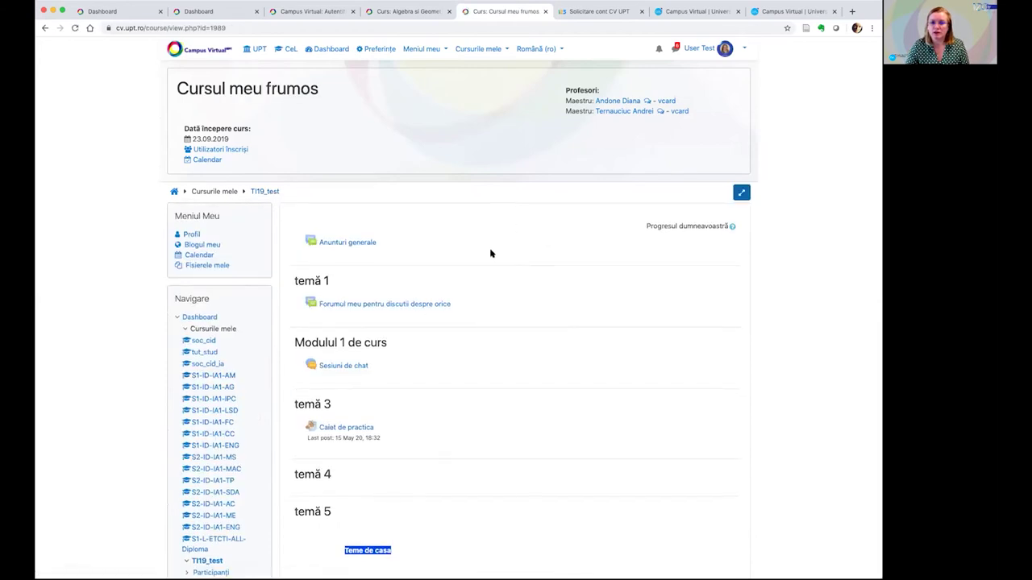
scroll(465, 254, "down", 1)
scroll(465, 255, "down", 1)
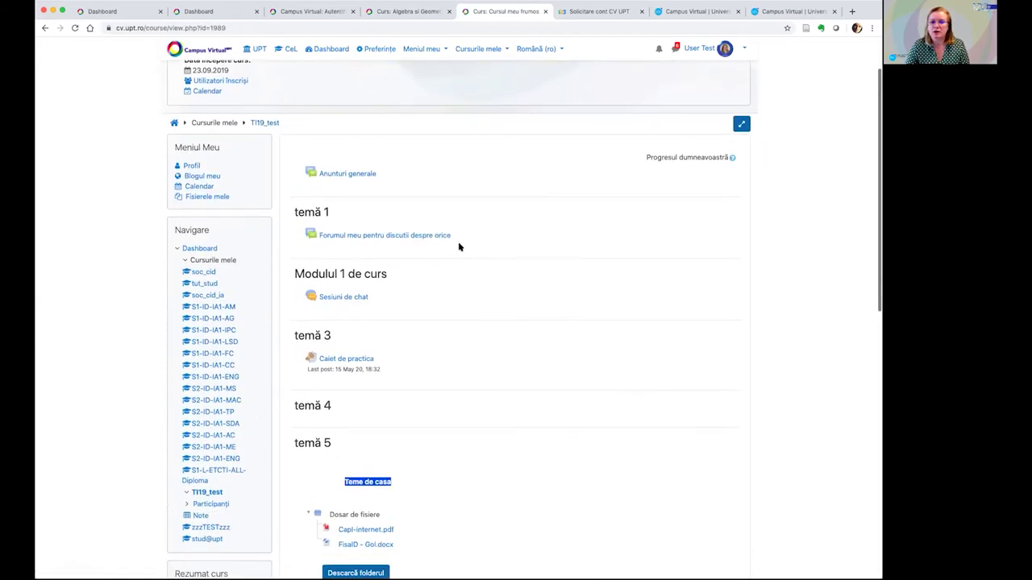
scroll(476, 254, "down", 6)
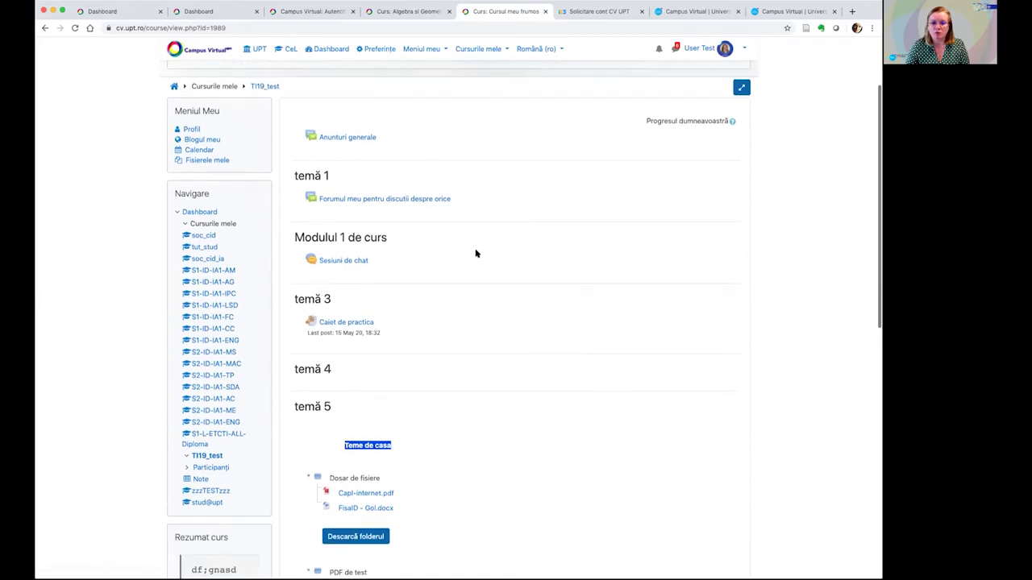
scroll(476, 254, "down", 1)
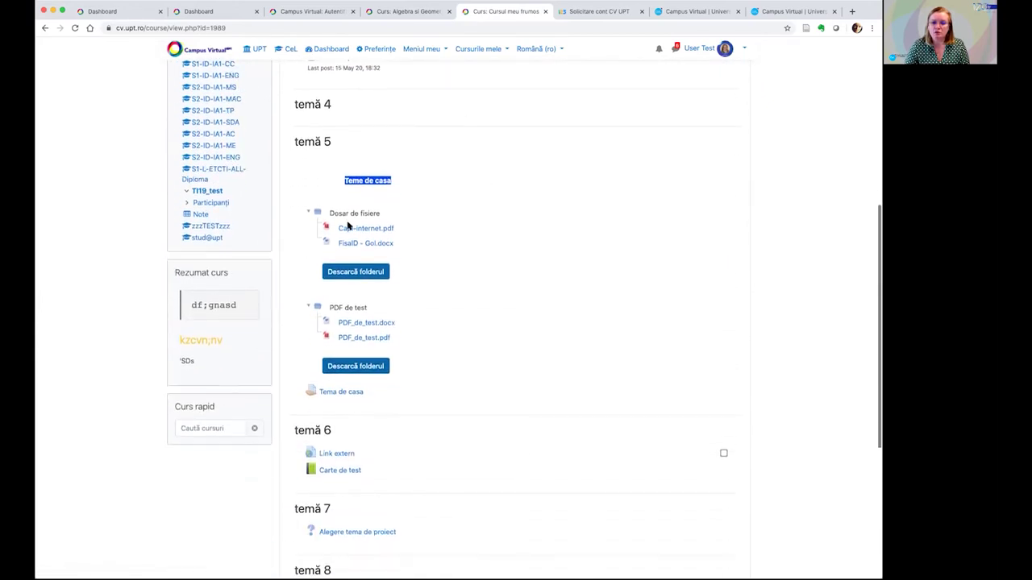
left_click(376, 231)
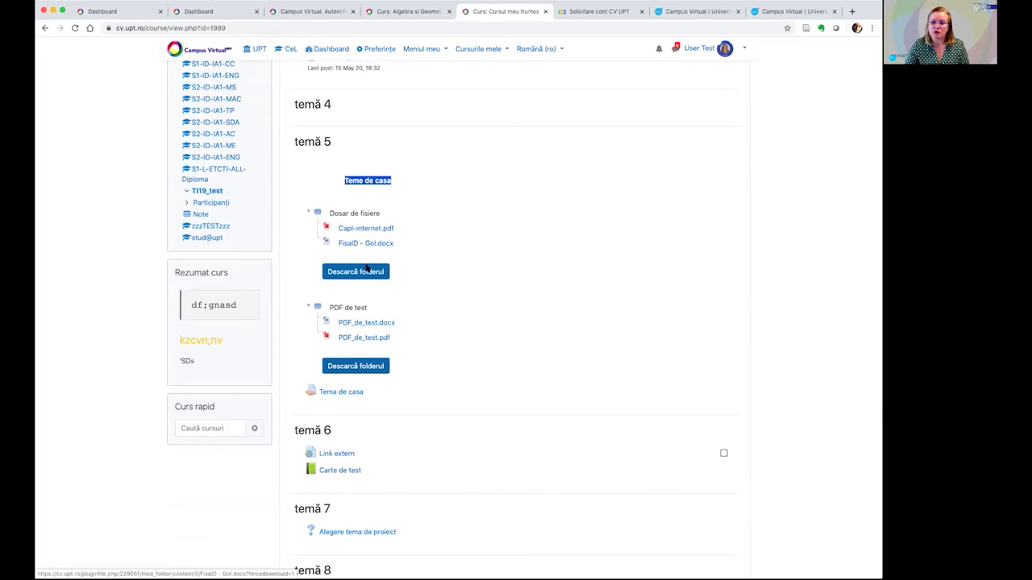
- Open the "Prezenta" attendance report under temă 8 and show all of this course's sessions
scroll(421, 352, "down", 3)
scroll(421, 353, "down", 1)
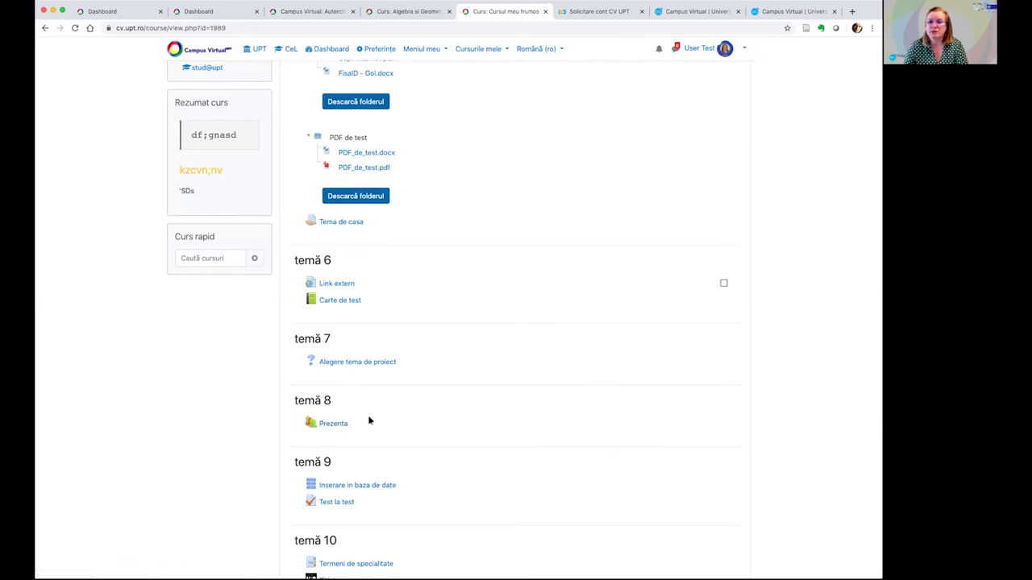
scroll(370, 420, "down", 2)
scroll(367, 415, "down", 1)
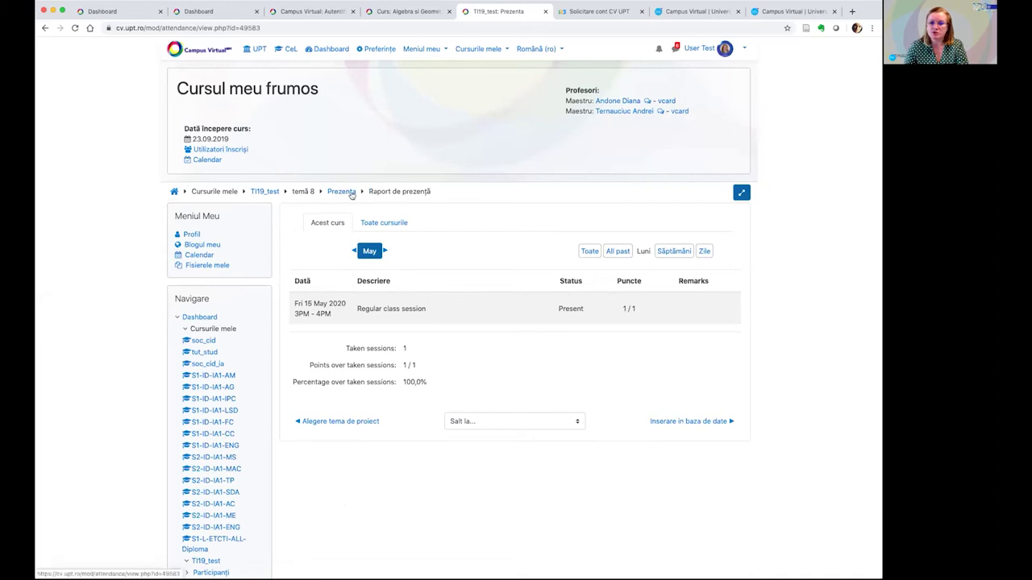
left_click(589, 252)
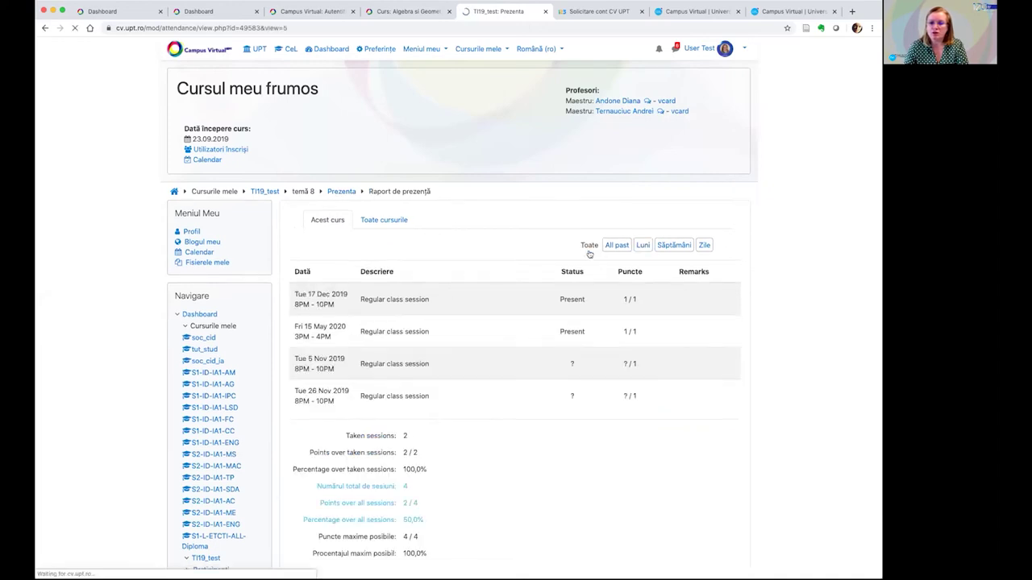
scroll(449, 287, "down", 1)
scroll(447, 288, "down", 1)
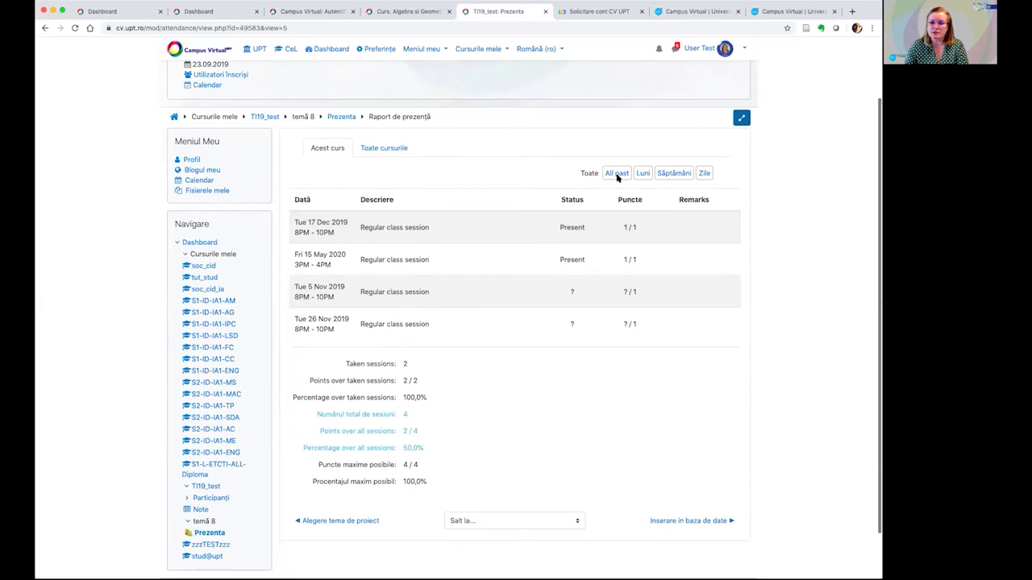
- View the attendance report by week, and return to the list of all sessions with its totals
left_click(678, 174)
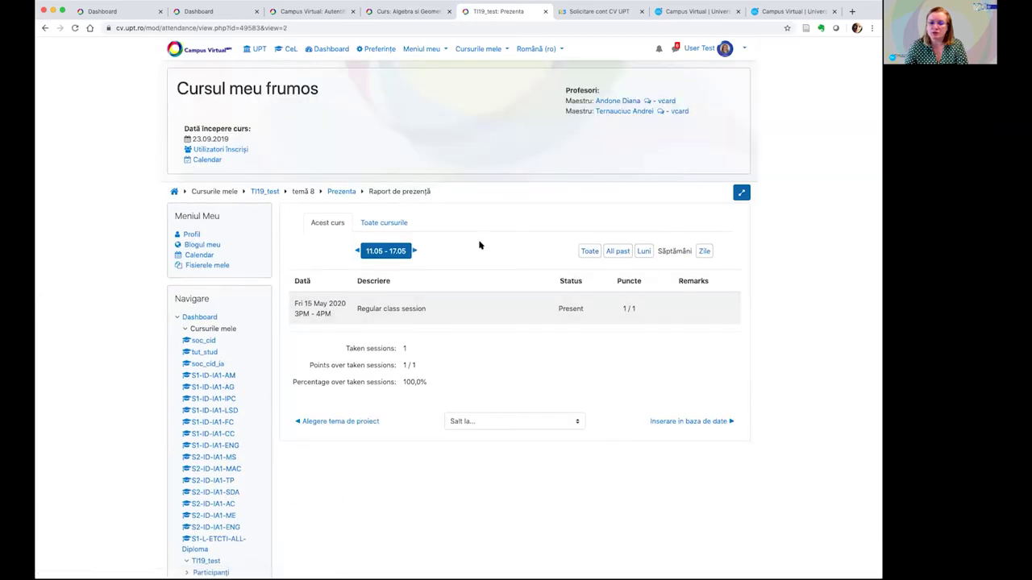
left_click(582, 252)
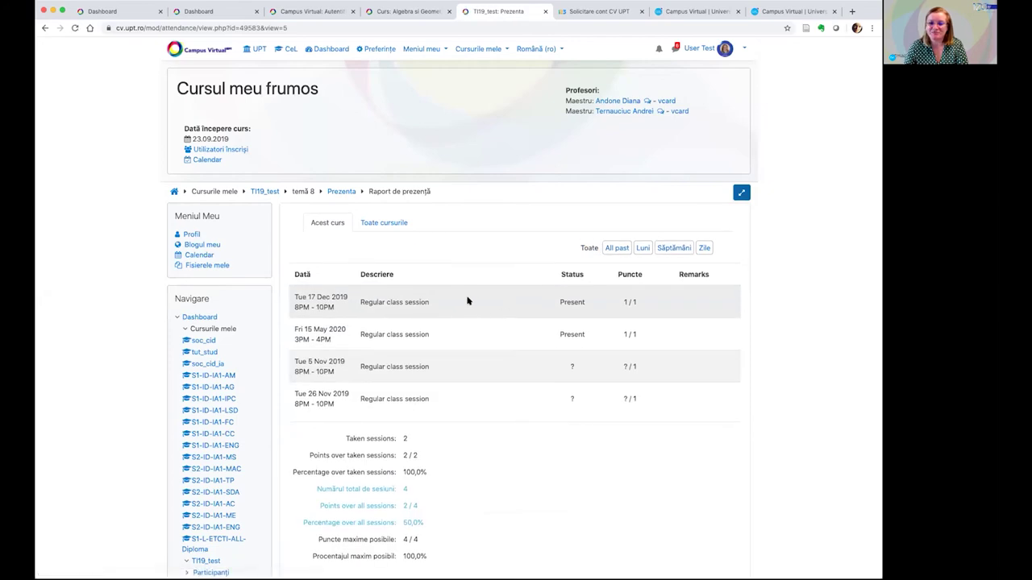
scroll(468, 301, "down", 3)
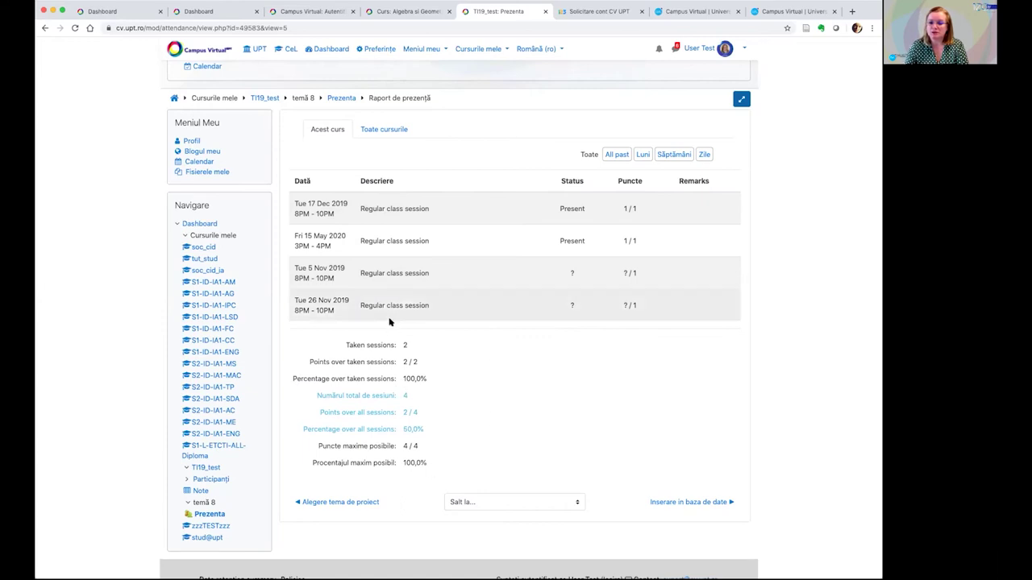
- Show the attendance report for all courses and review the graded and ungraded sessions
left_click(374, 135)
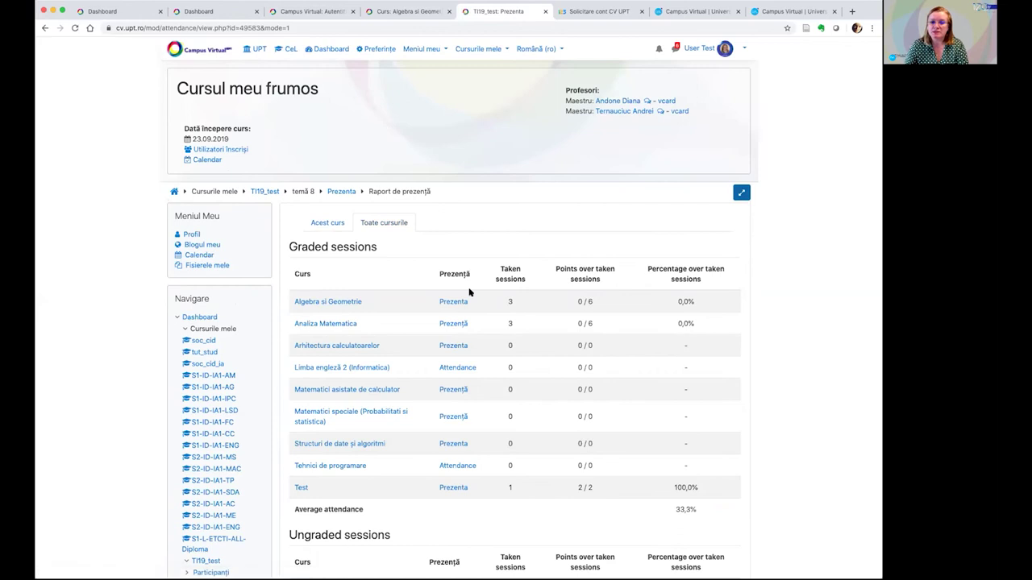
scroll(472, 263, "down", 2)
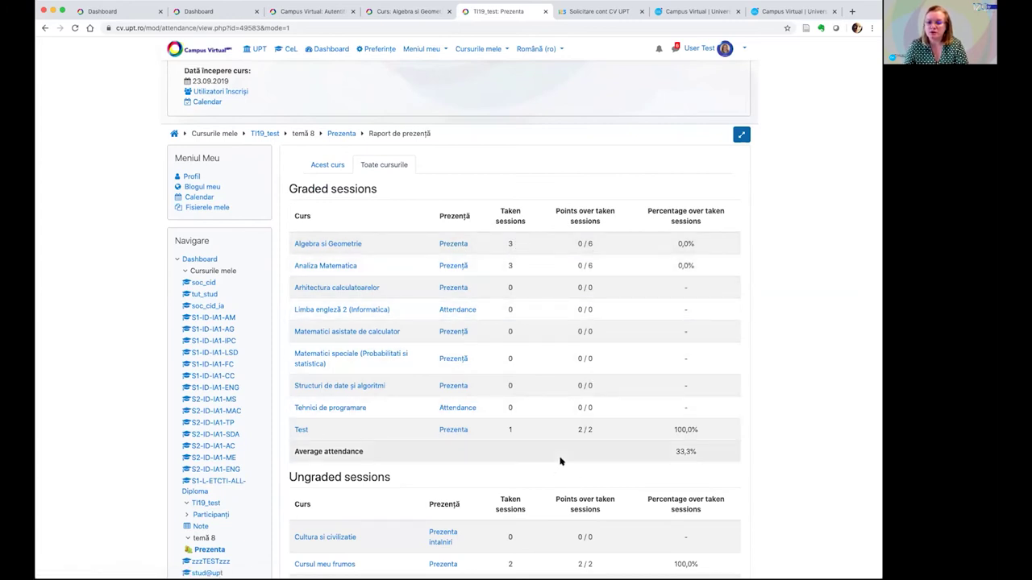
- Compare the taken sessions, points and percentages per course in the graded and ungraded attendance tables
scroll(560, 459, "down", 2)
scroll(573, 411, "down", 4)
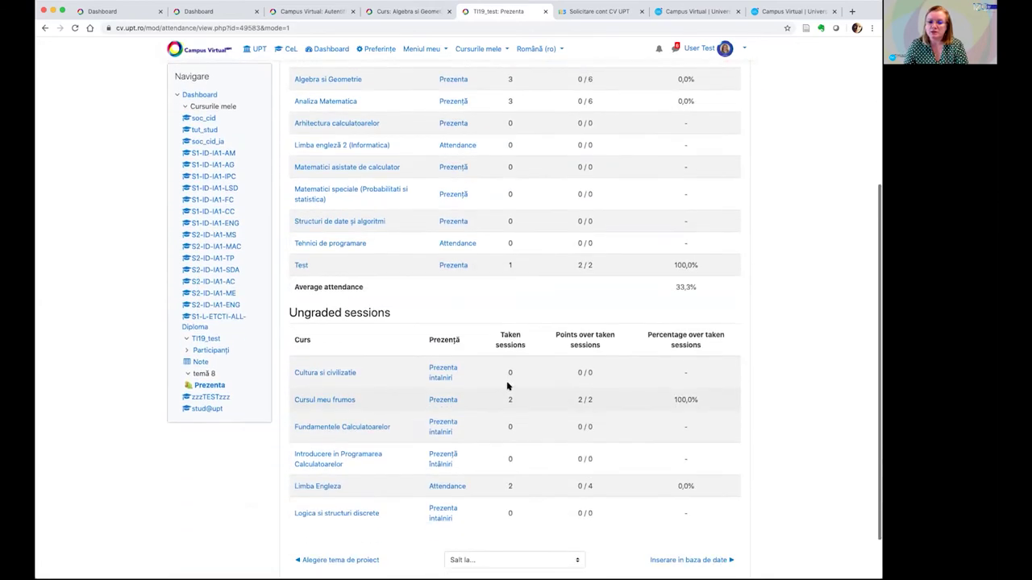
scroll(549, 395, "up", 3)
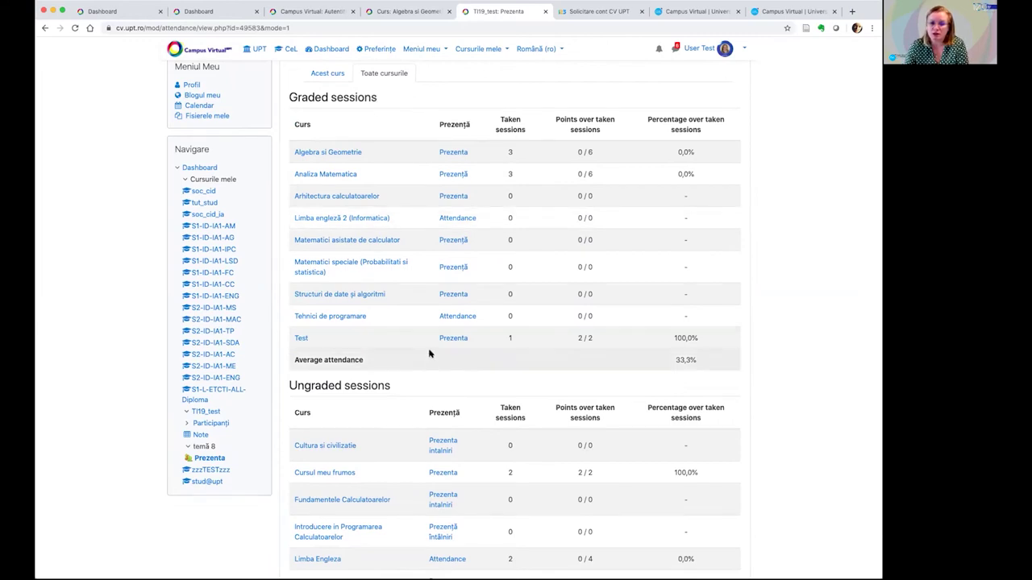
scroll(429, 353, "down", 4)
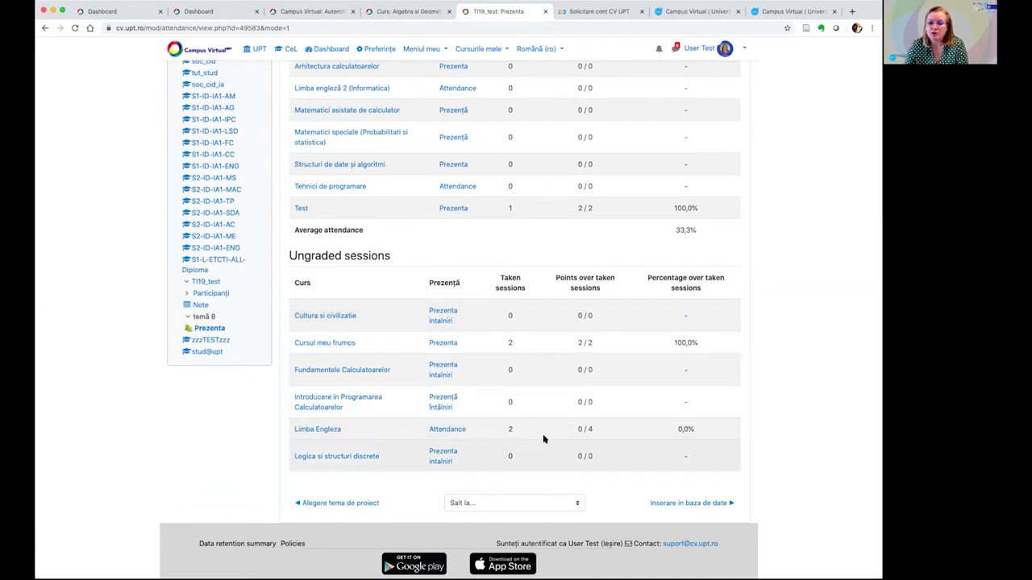
scroll(518, 411, "up", 4)
scroll(519, 411, "up", 3)
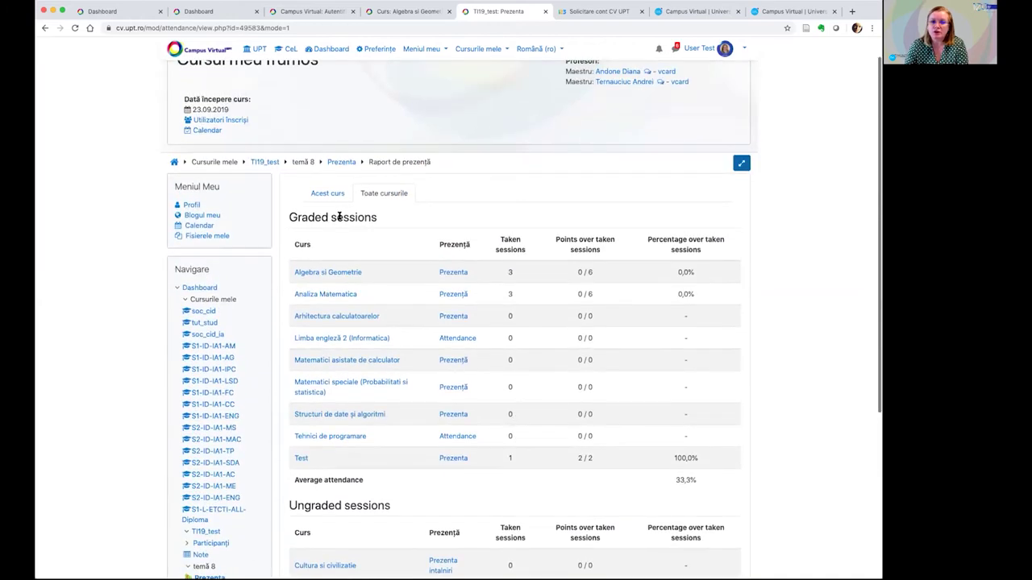
- Return to the TI19_test course page and look through its sections for the homework assignment under temă 5
left_click(328, 194)
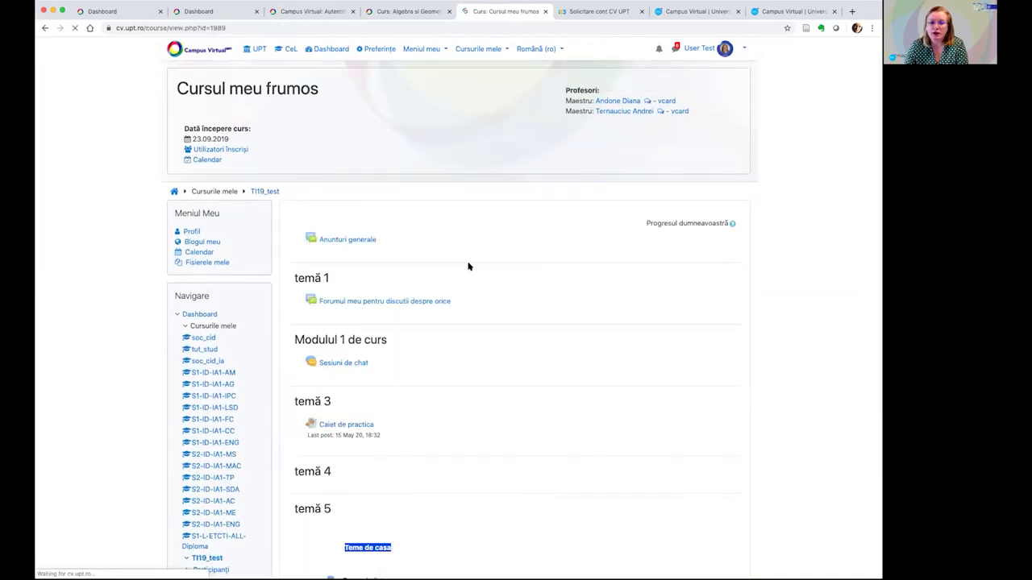
scroll(520, 288, "down", 3)
scroll(520, 287, "down", 10)
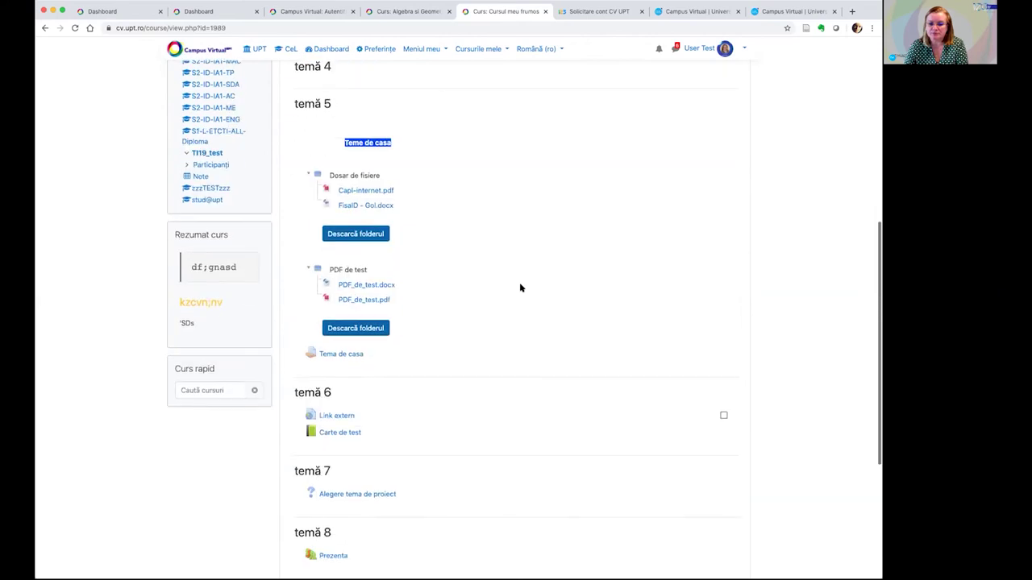
scroll(444, 268, "down", 2)
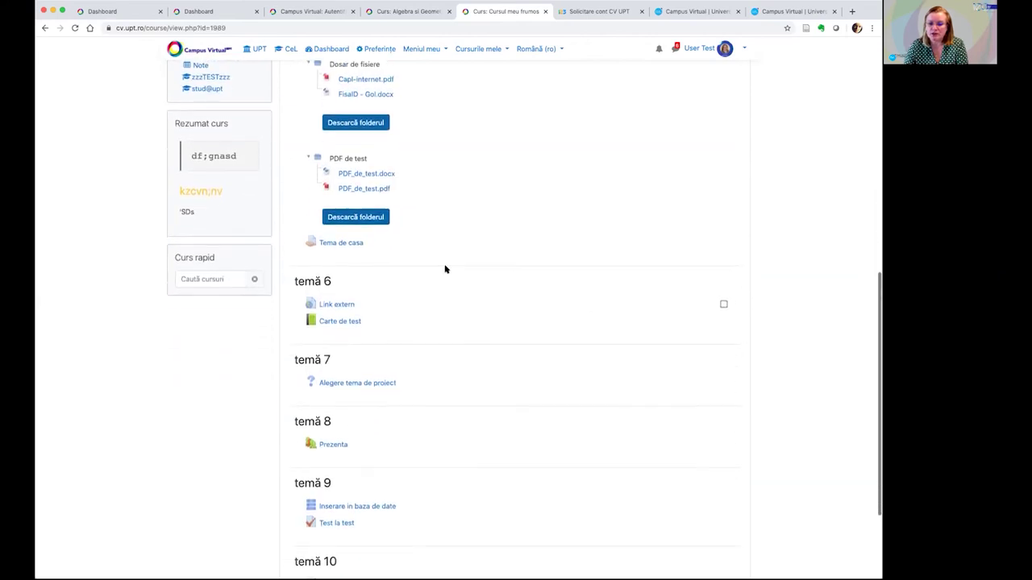
scroll(444, 269, "up", 3)
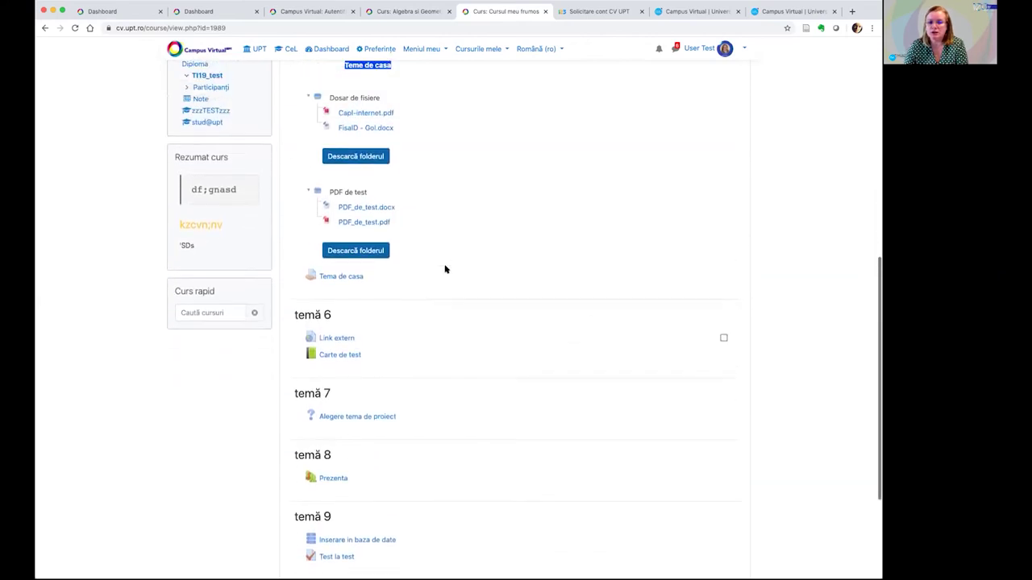
scroll(445, 268, "up", 5)
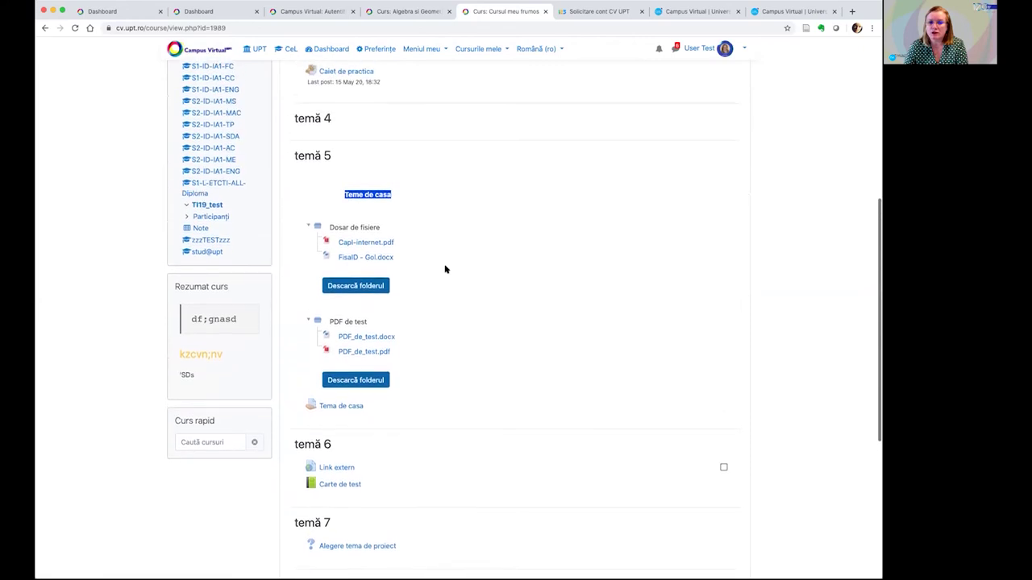
scroll(444, 269, "down", 5)
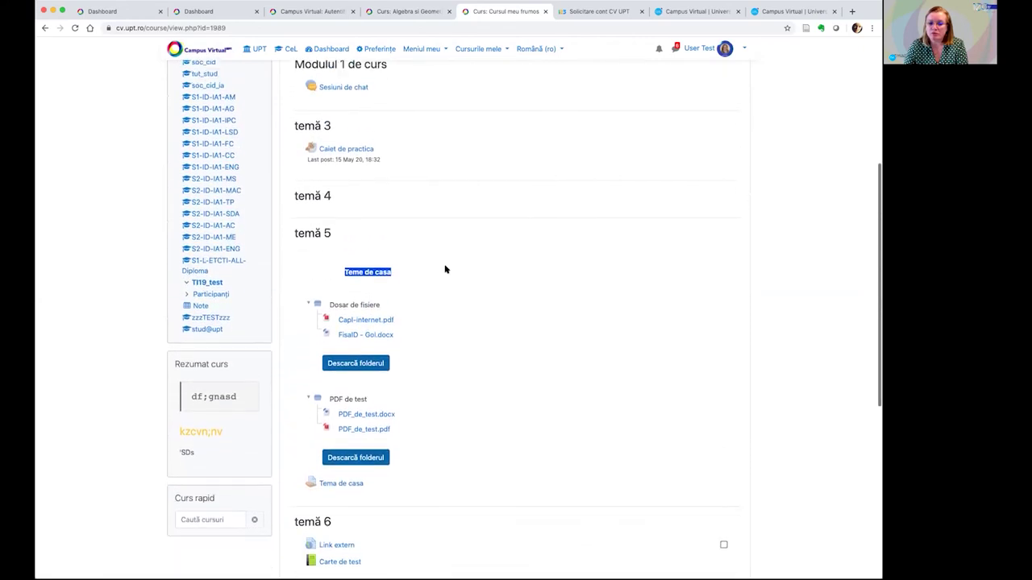
scroll(444, 269, "down", 2)
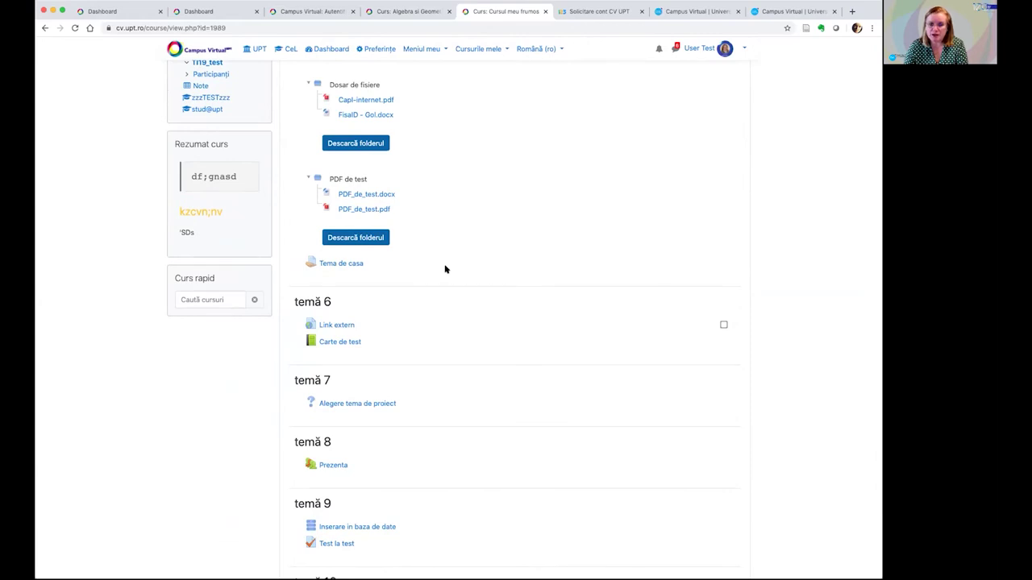
- View the "Tema de casa" assignment under temă 5 and return to the course page
left_click(350, 267)
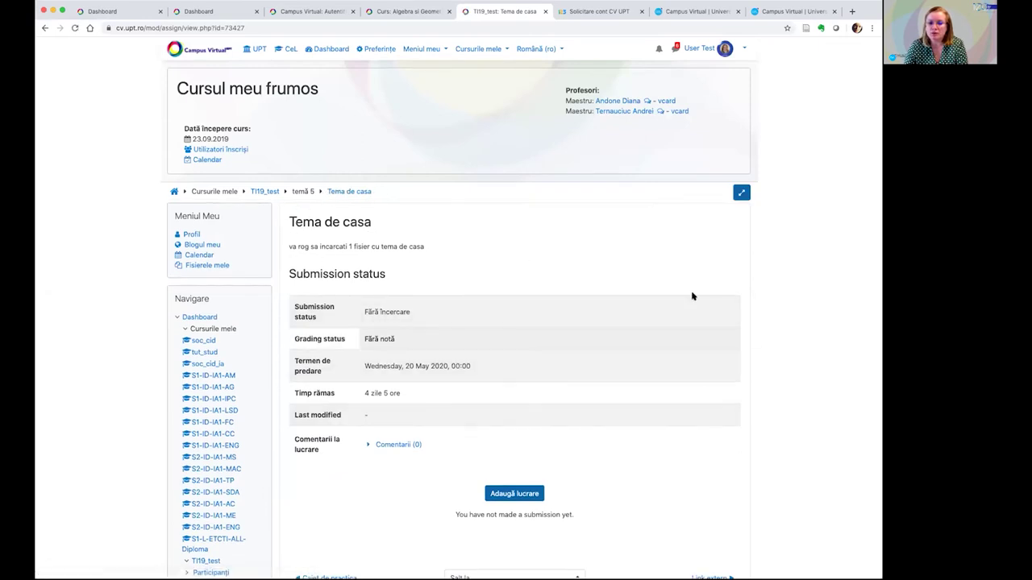
scroll(469, 286, "down", 1)
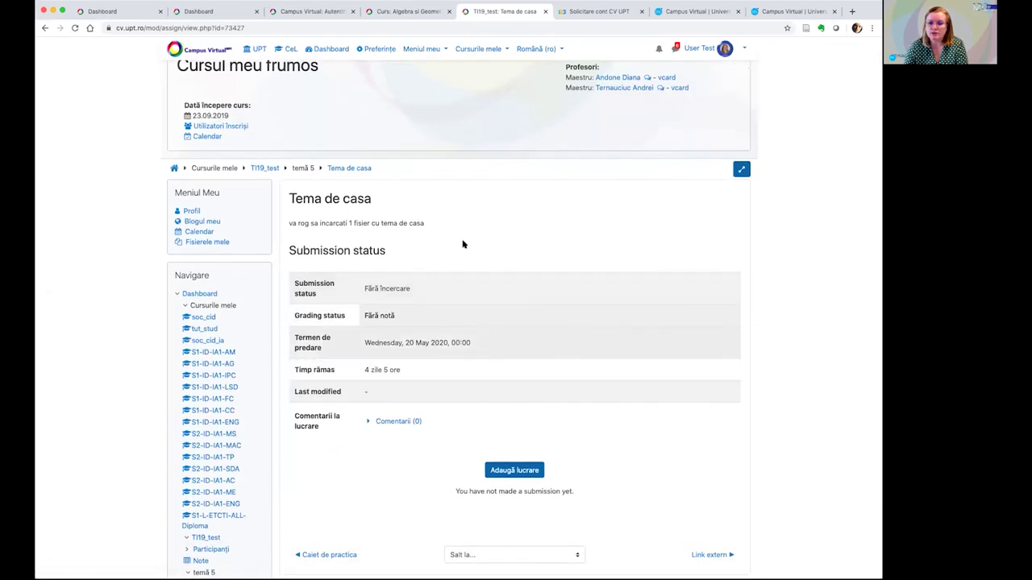
left_click(261, 168)
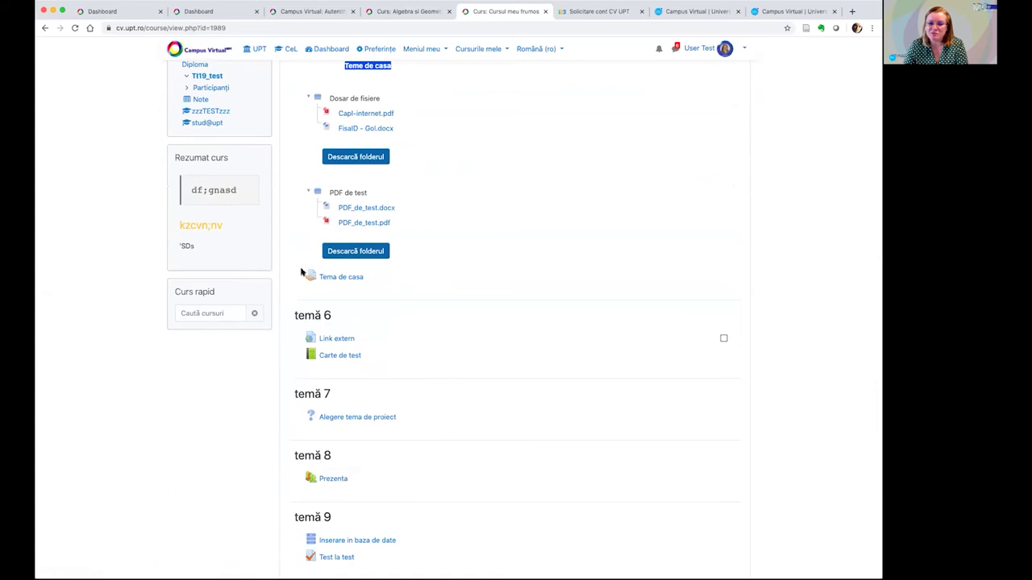
- Reopen the "Tema de casa" assignment and examine its instructions, submission status and deadline
left_click(342, 278)
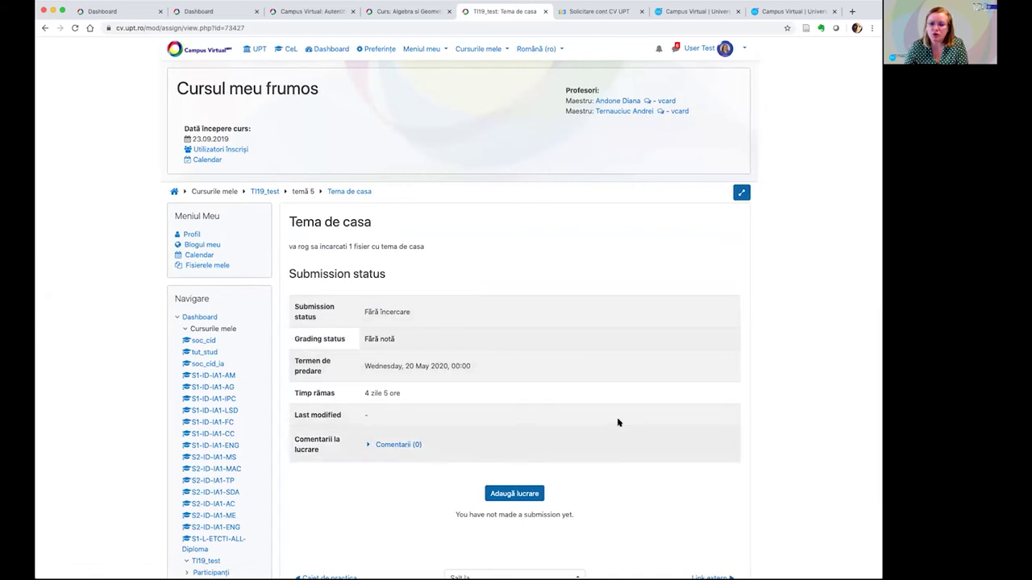
scroll(468, 375, "down", 3)
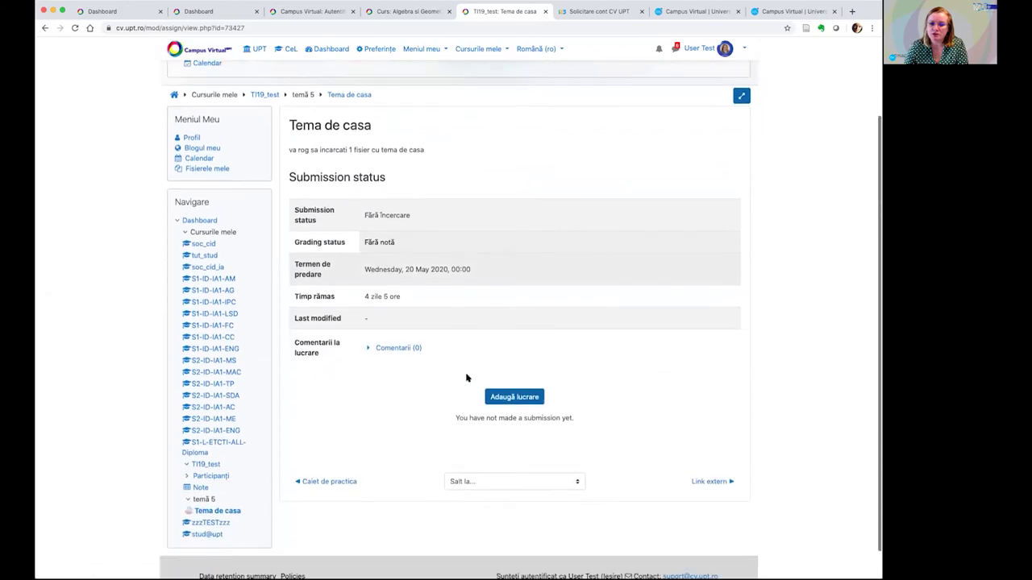
scroll(468, 376, "down", 1)
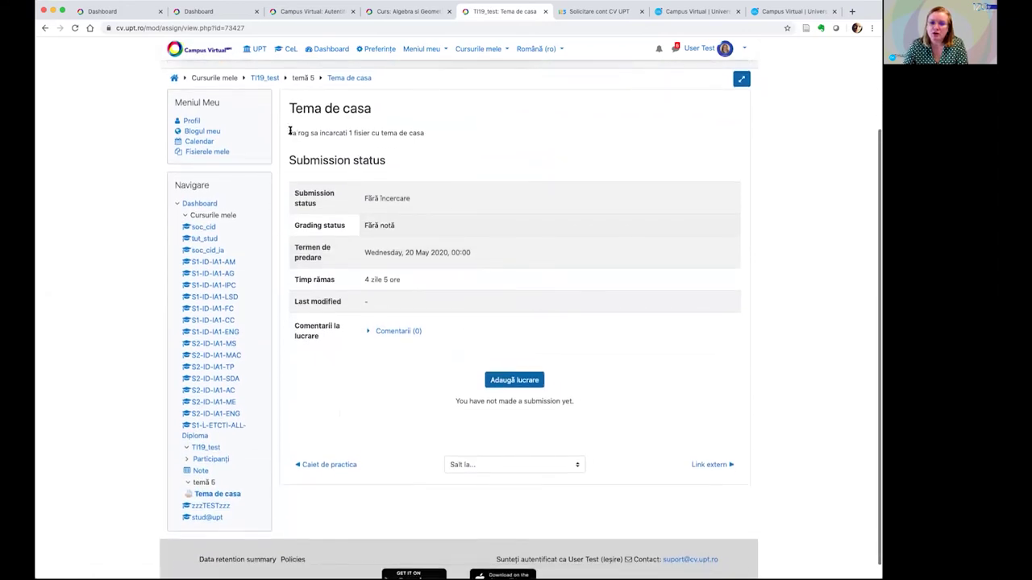
scroll(291, 133, "up", 1)
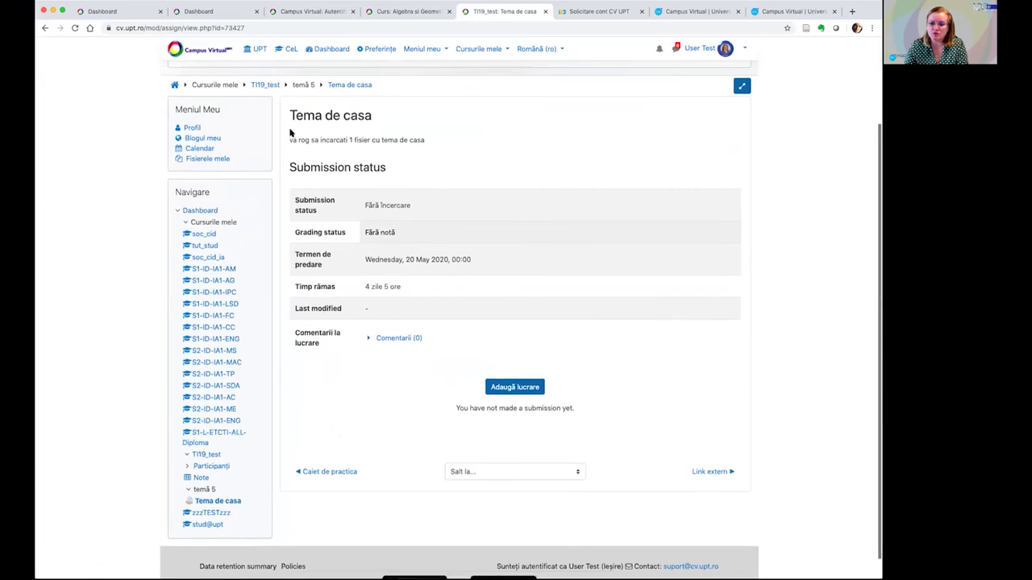
scroll(291, 133, "up", 1)
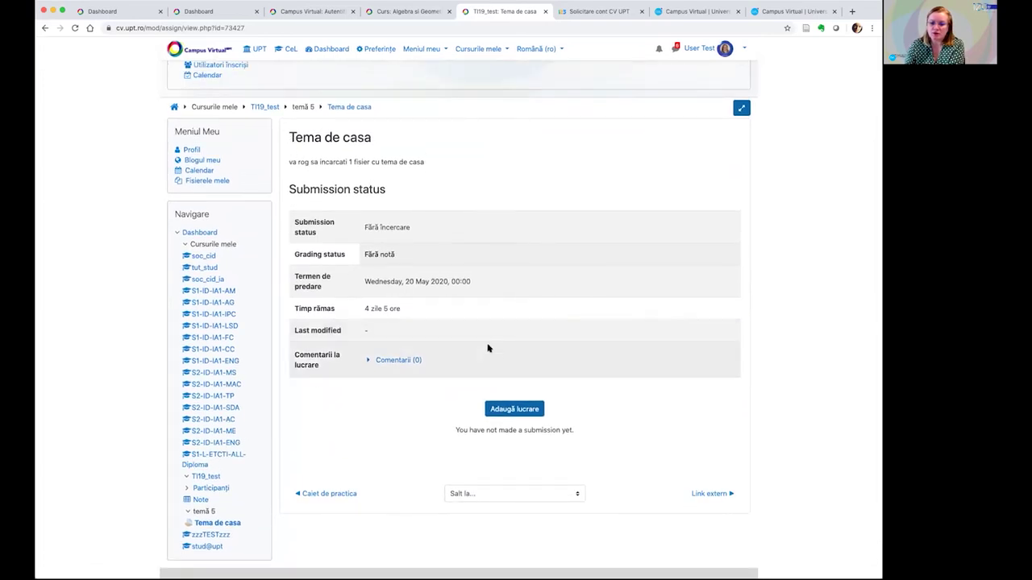
- Add the file chestionar_oer.docx as the submission for "Tema de casa" and save it
left_click(518, 409)
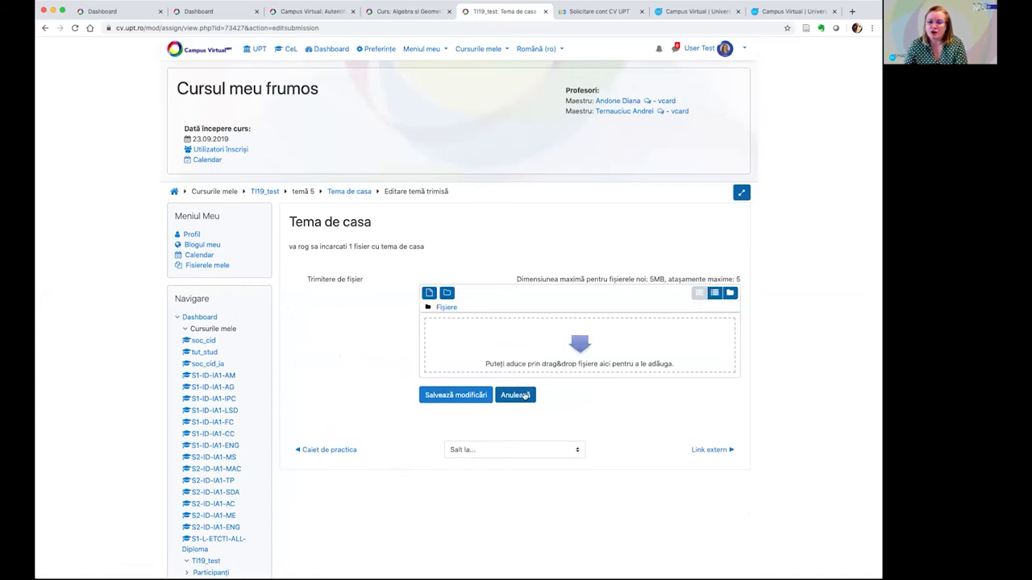
left_click_drag(517, 279, 740, 279)
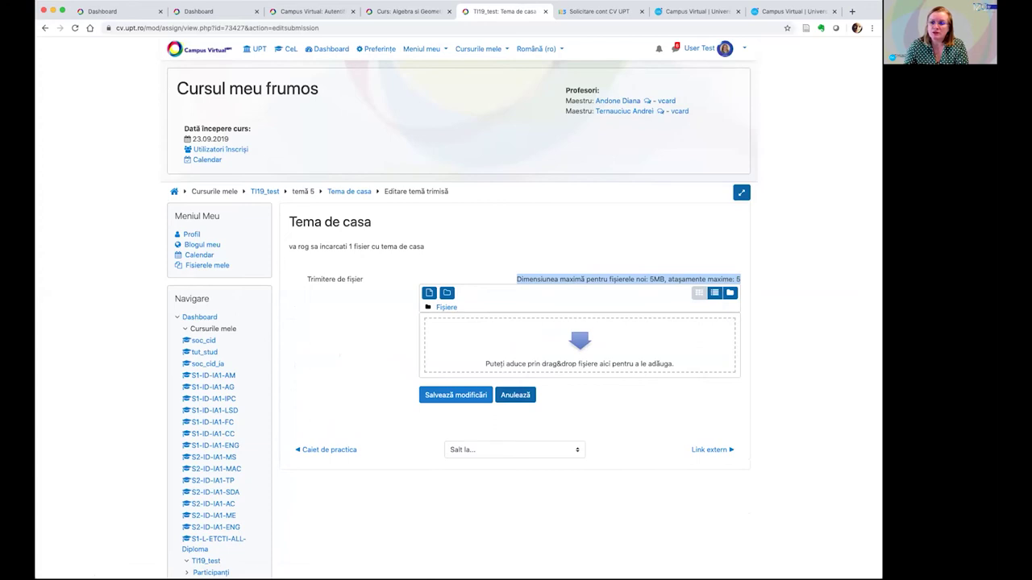
left_click_drag(570, 329, 567, 325)
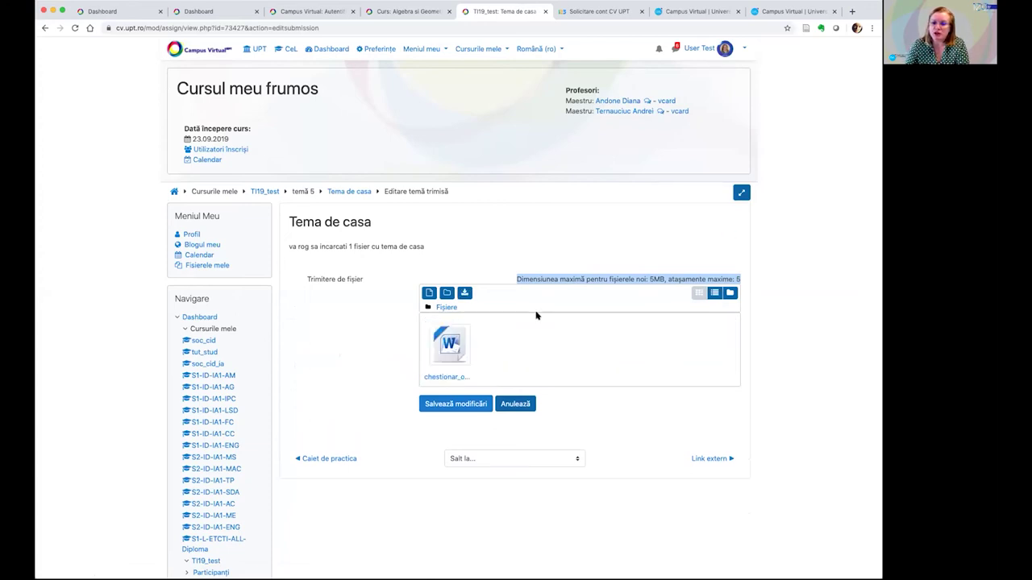
left_click(452, 406)
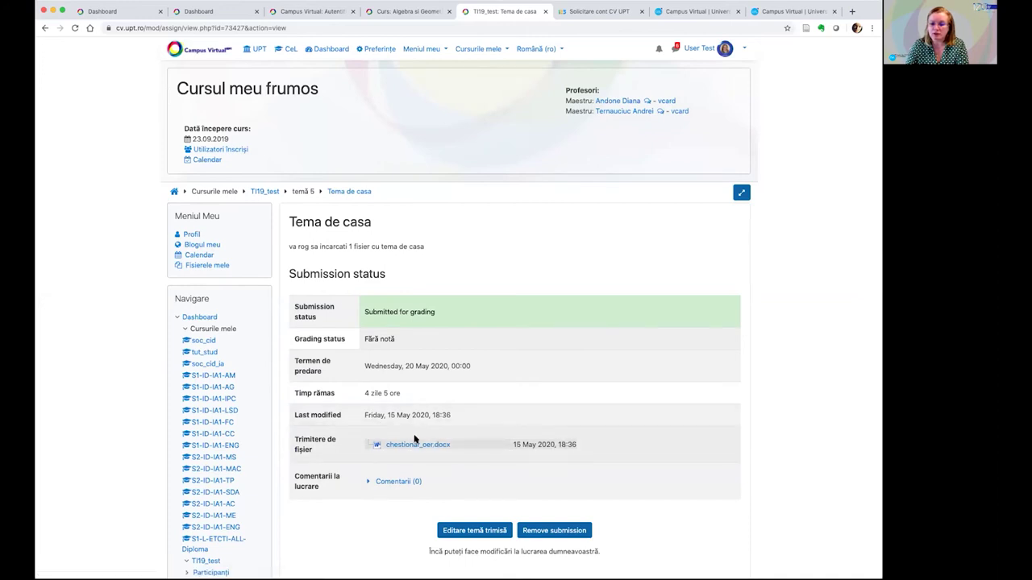
- Open the submitted homework for editing and return to the assignment page without changing the file
scroll(528, 460, "down", 3)
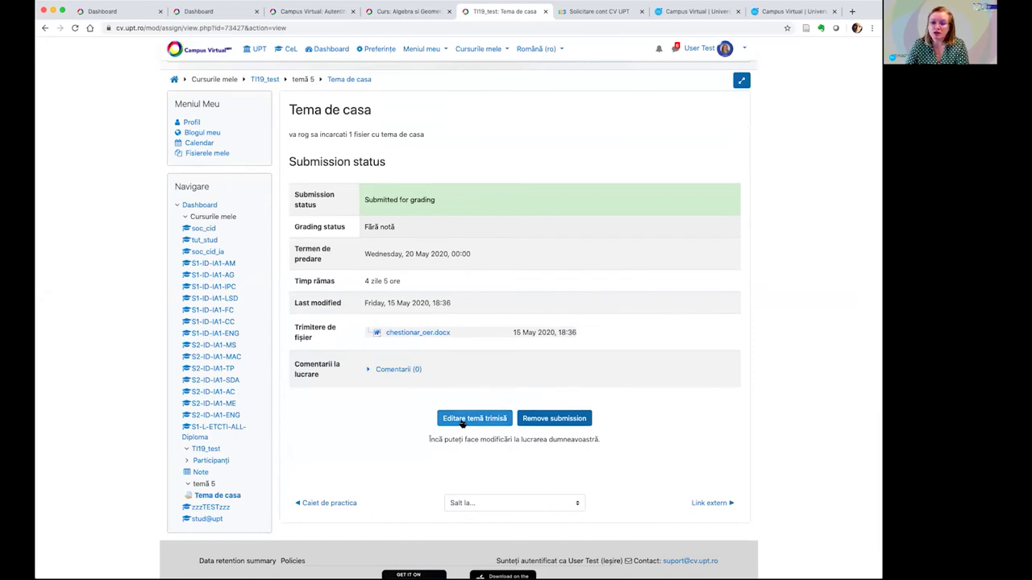
left_click(472, 419)
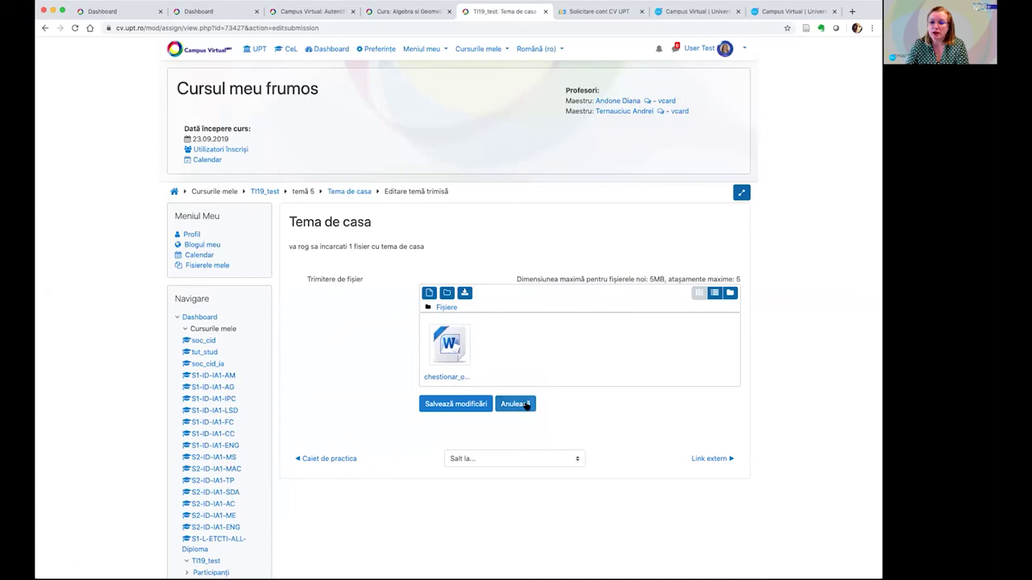
left_click(343, 192)
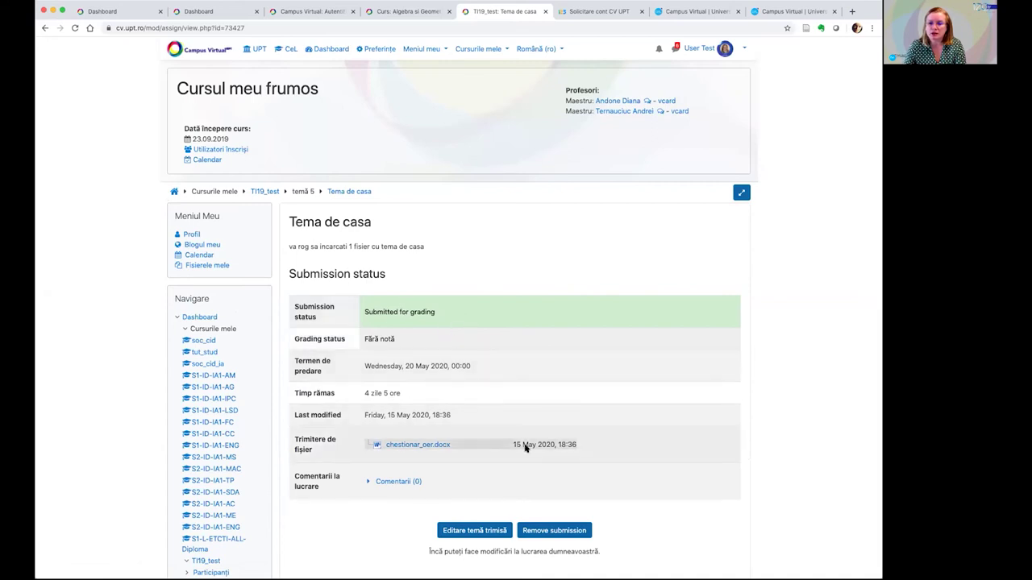
- Review the submission details of "Tema de casa", including the grading status and the edit and remove options
scroll(516, 389, "down", 1)
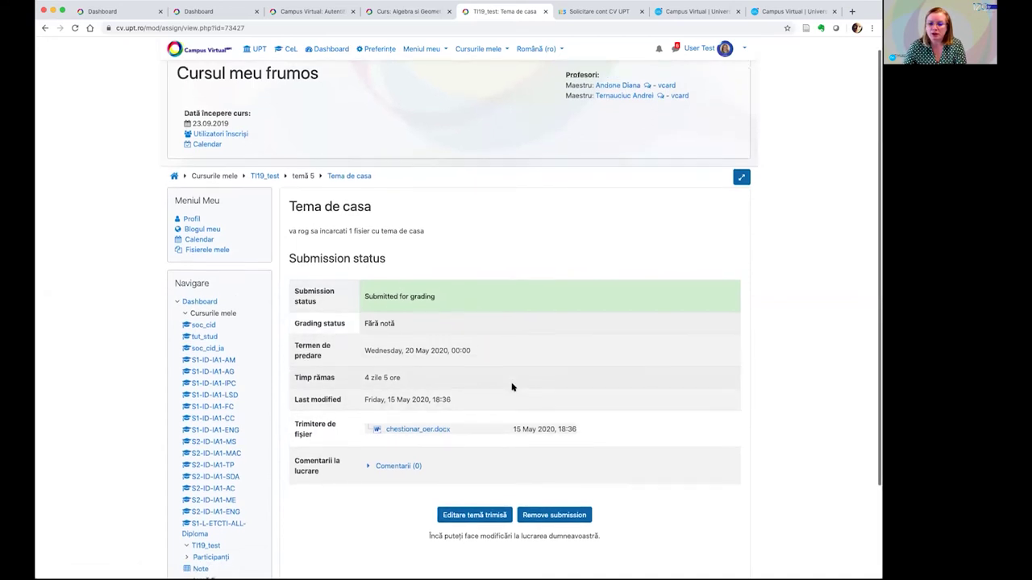
scroll(511, 387, "down", 3)
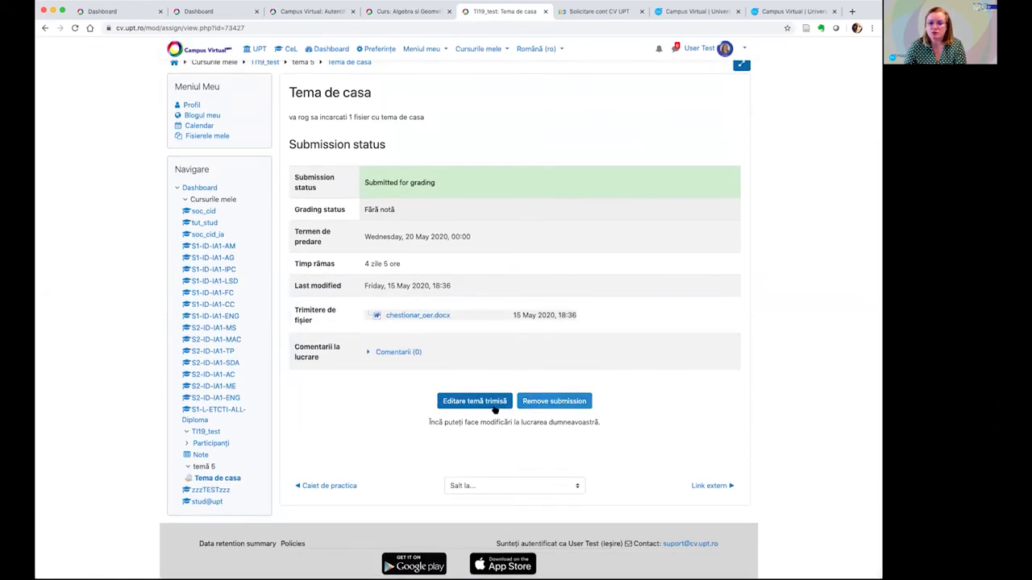
scroll(355, 385, "up", 3)
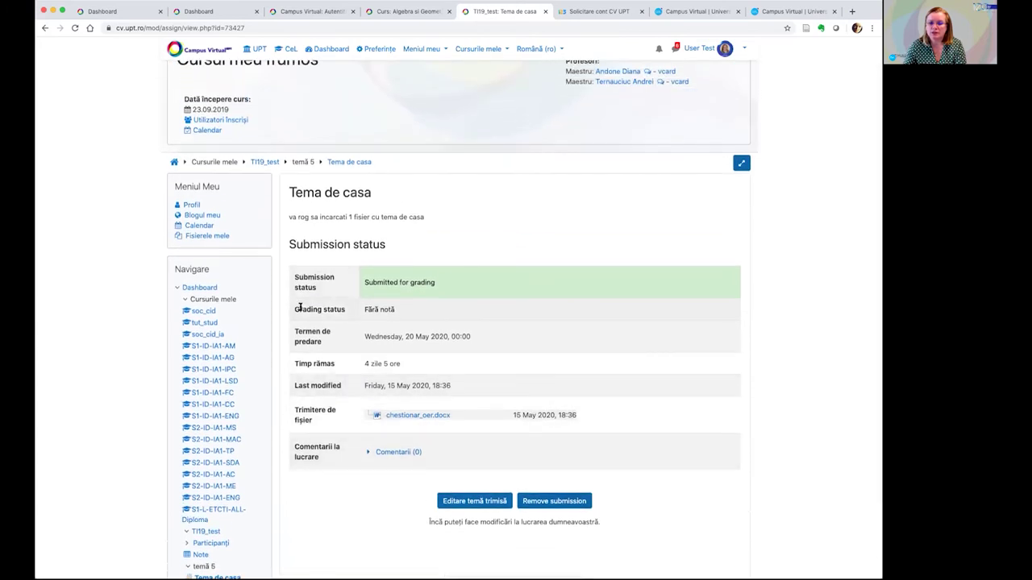
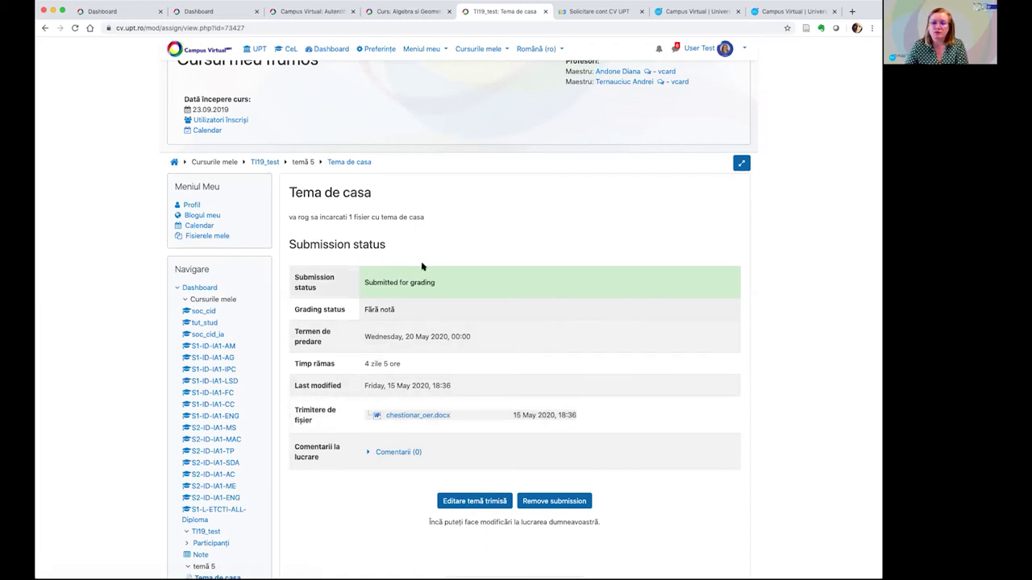
- Return to the TI19_test course page and open the "Alegere tema de proiect" choice under temă 7
left_click(262, 164)
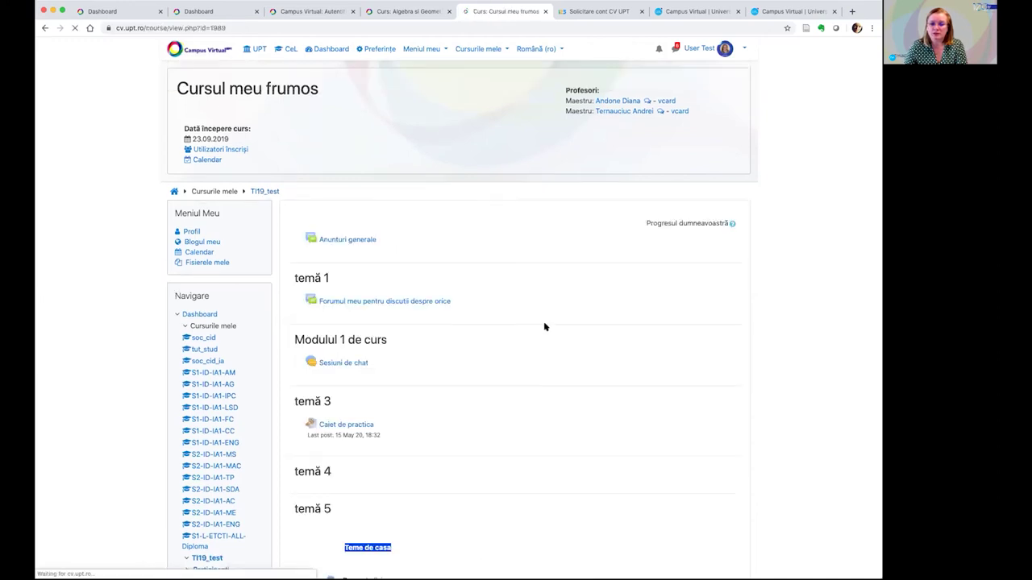
scroll(544, 326, "down", 10)
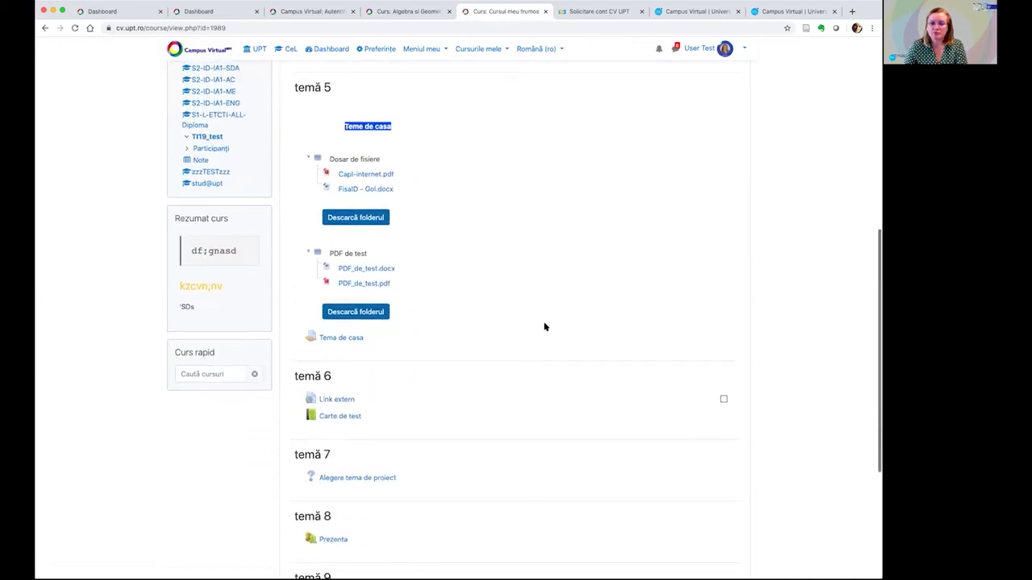
scroll(544, 326, "down", 3)
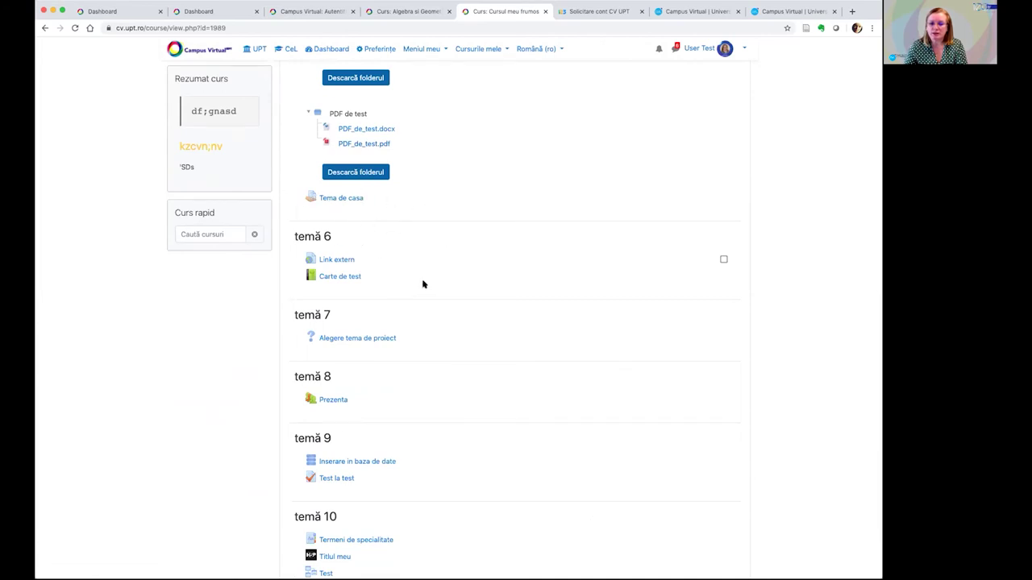
scroll(428, 304, "down", 1)
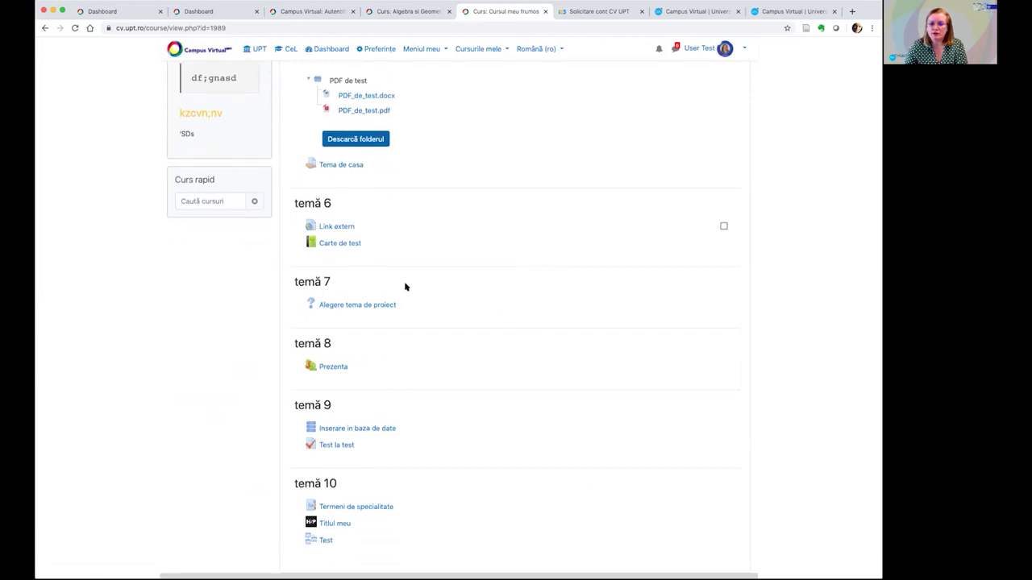
left_click(364, 306)
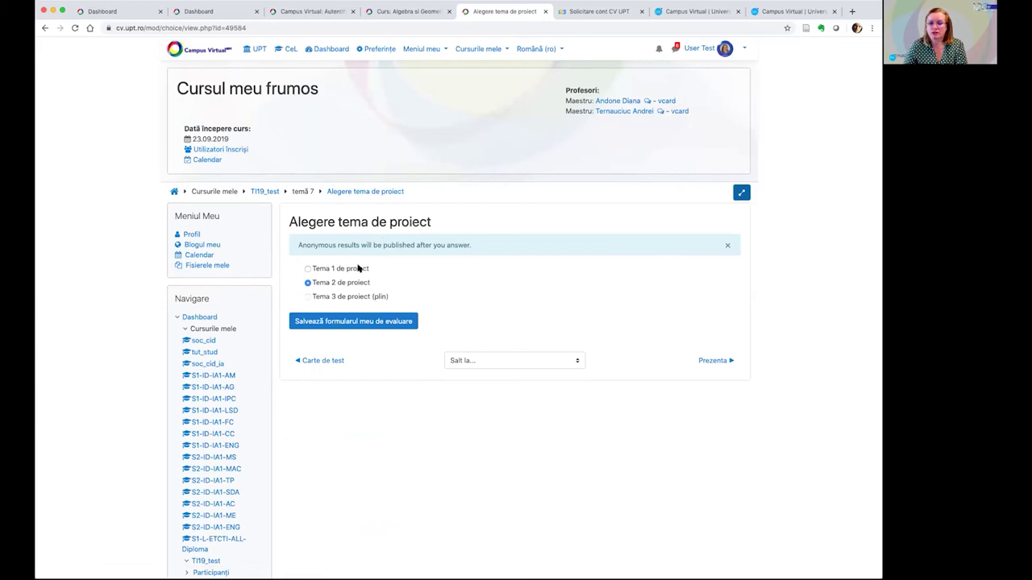
- Save "Tema 2 de proiect" as the project topic choice and view the chart of responses
left_click(361, 321)
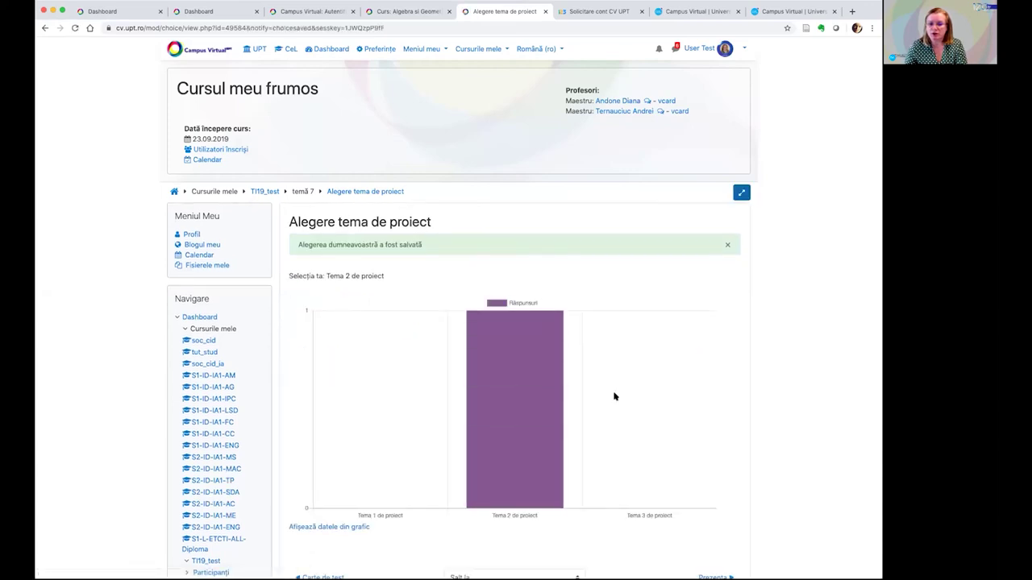
scroll(606, 392, "down", 4)
mouse_move(516, 216)
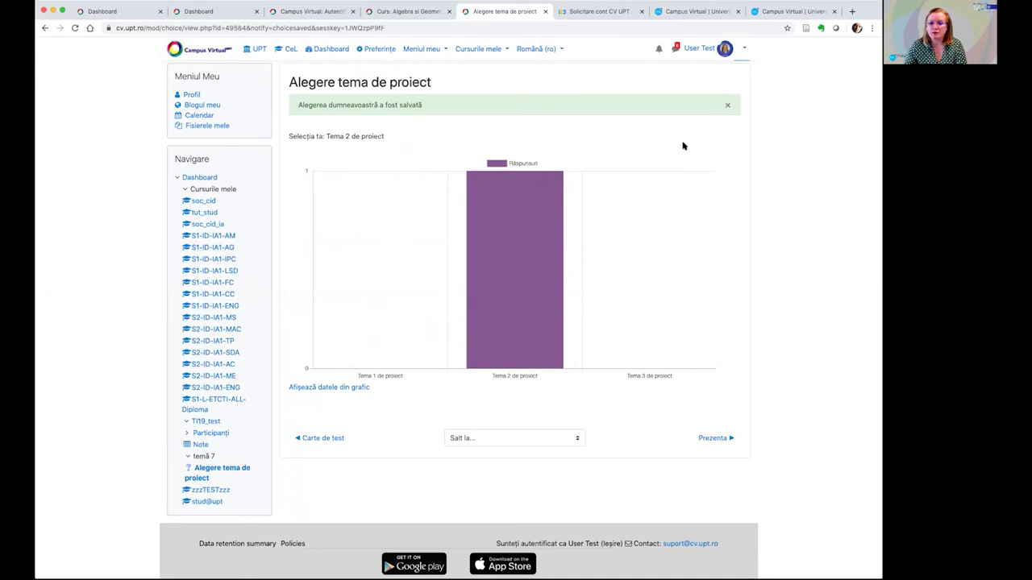
scroll(438, 143, "up", 2)
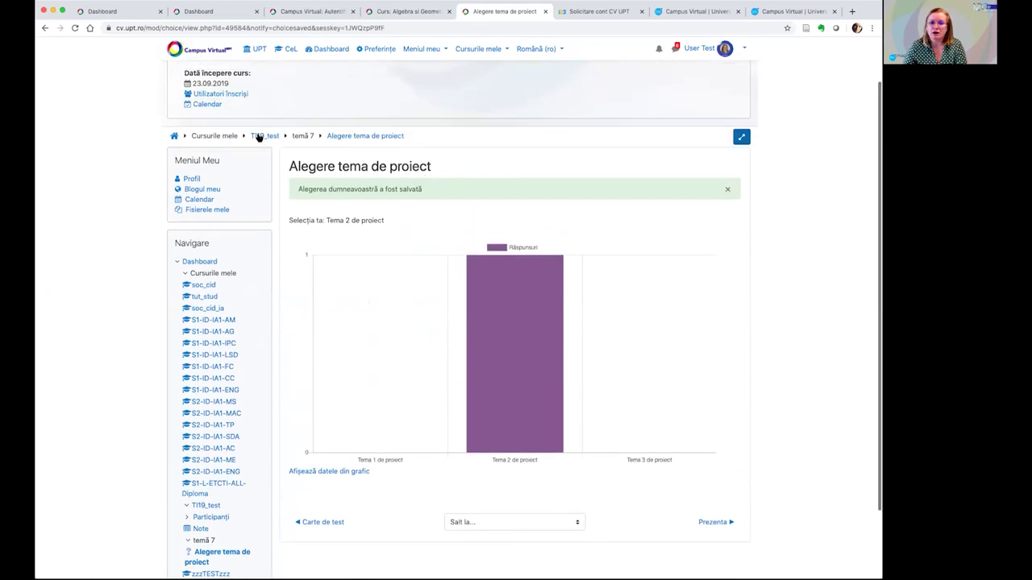
- Reopen the "Alegere tema de proiect" choice and highlight the saved selection above the chart
left_click(358, 137)
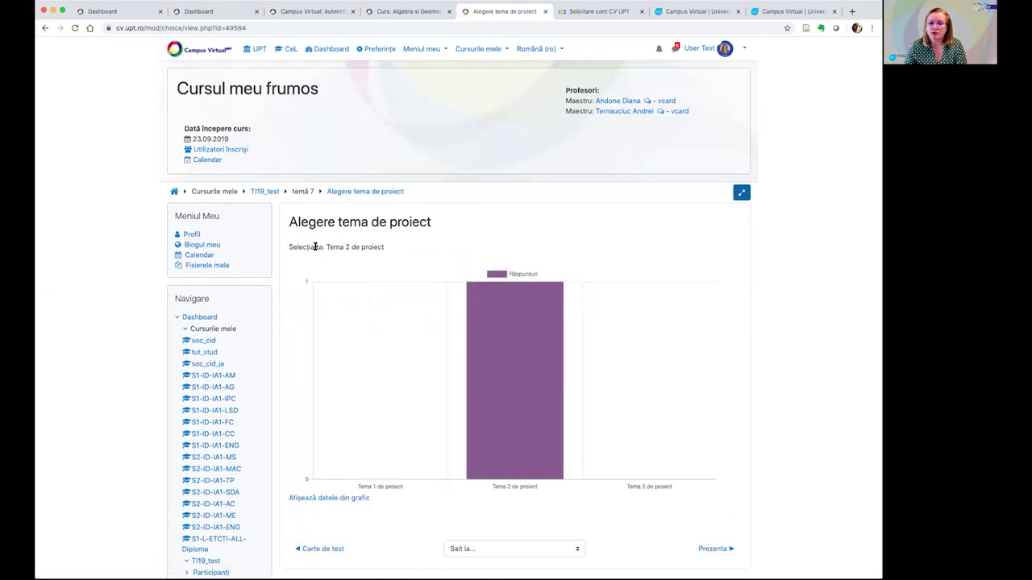
left_click_drag(325, 246, 408, 248)
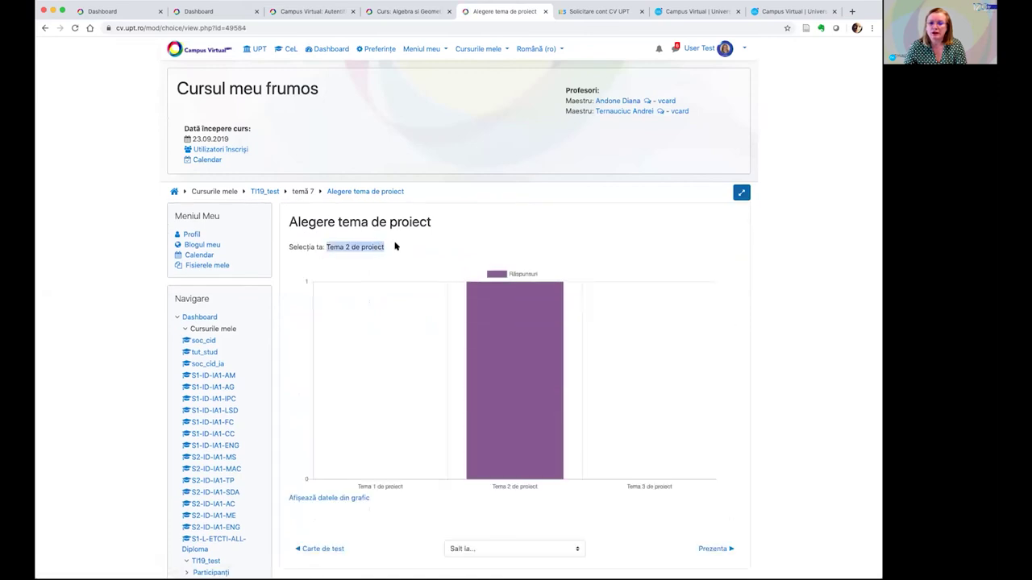
left_click(397, 247)
- Return to the TI19_test course page and open the "Test la test" quiz under temă 9
left_click(264, 193)
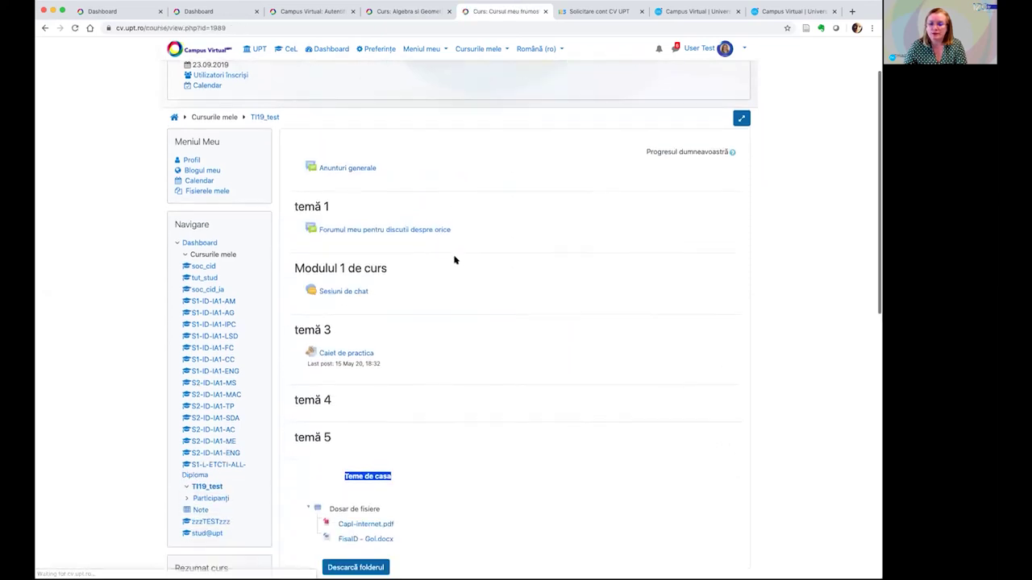
scroll(454, 259, "down", 8)
scroll(454, 260, "up", 2)
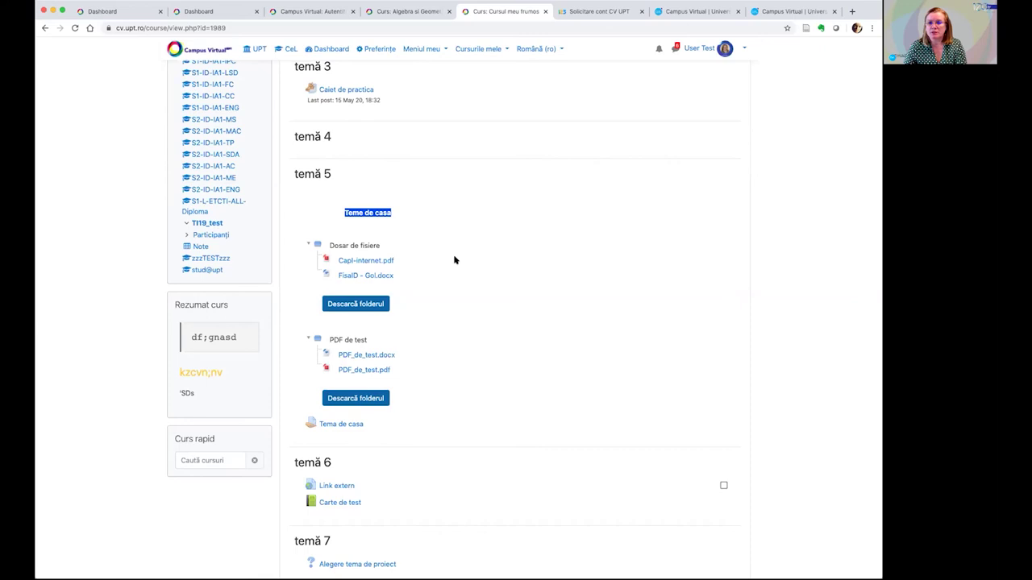
scroll(455, 259, "down", 2)
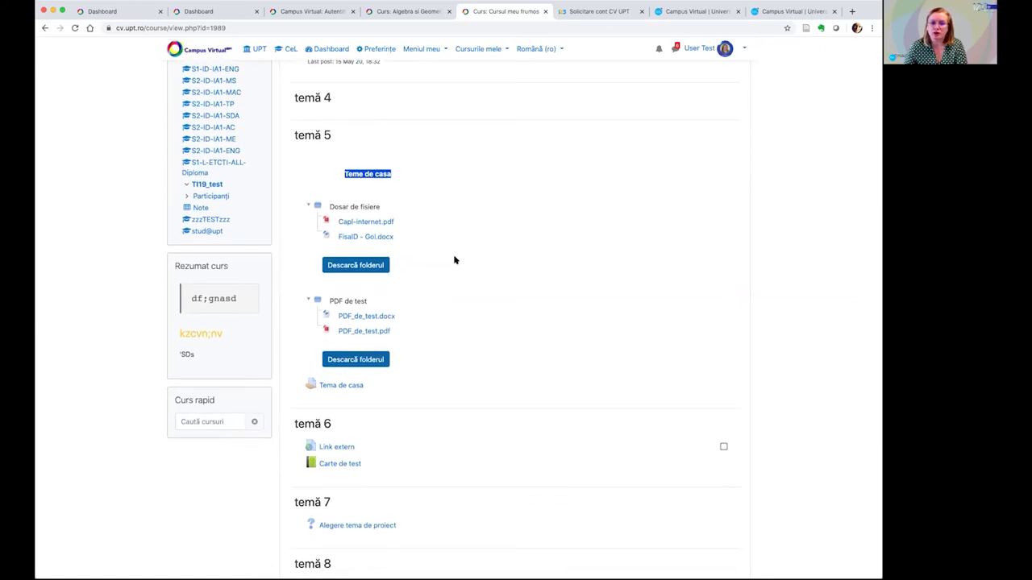
scroll(455, 259, "down", 7)
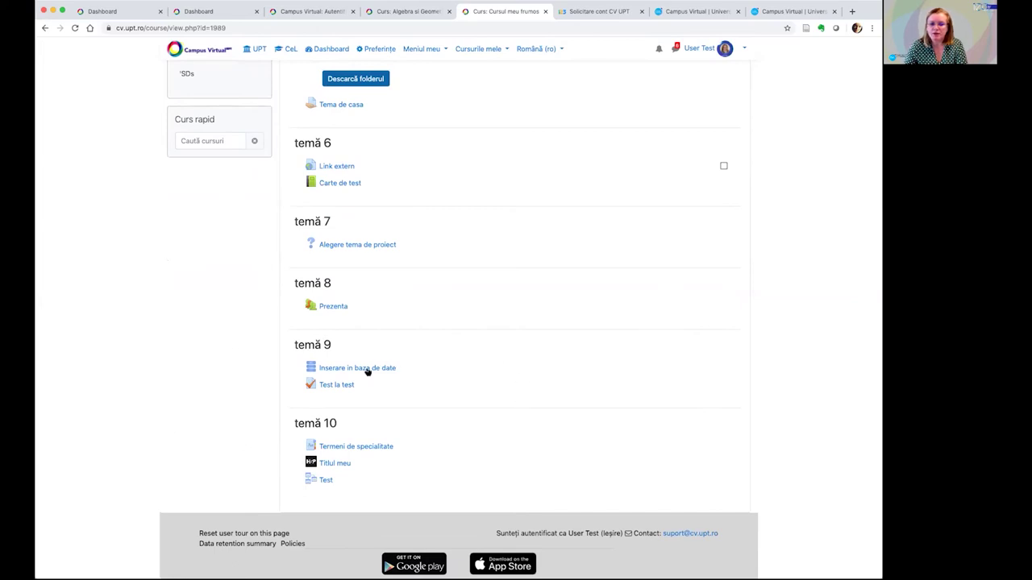
left_click(331, 385)
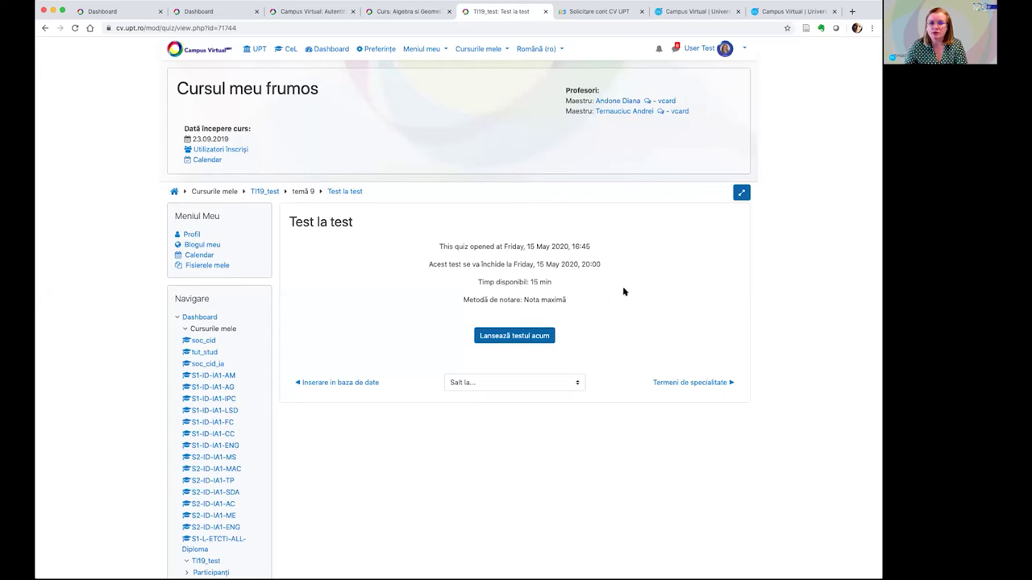
- Start the timed quiz attempt and answer question 1 with Galben 2, Rosu 1 and Albastru 3
left_click(524, 335)
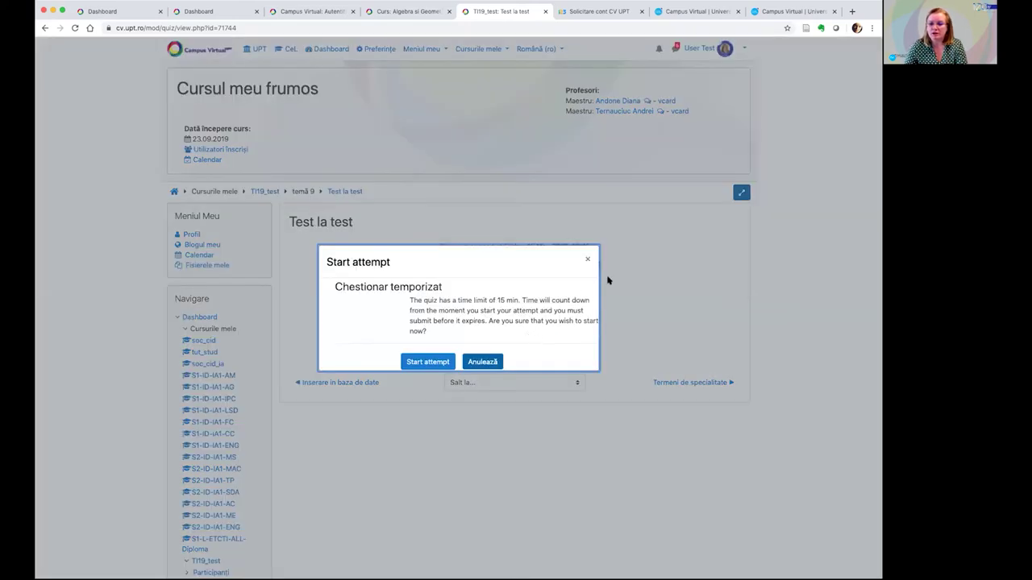
left_click(428, 362)
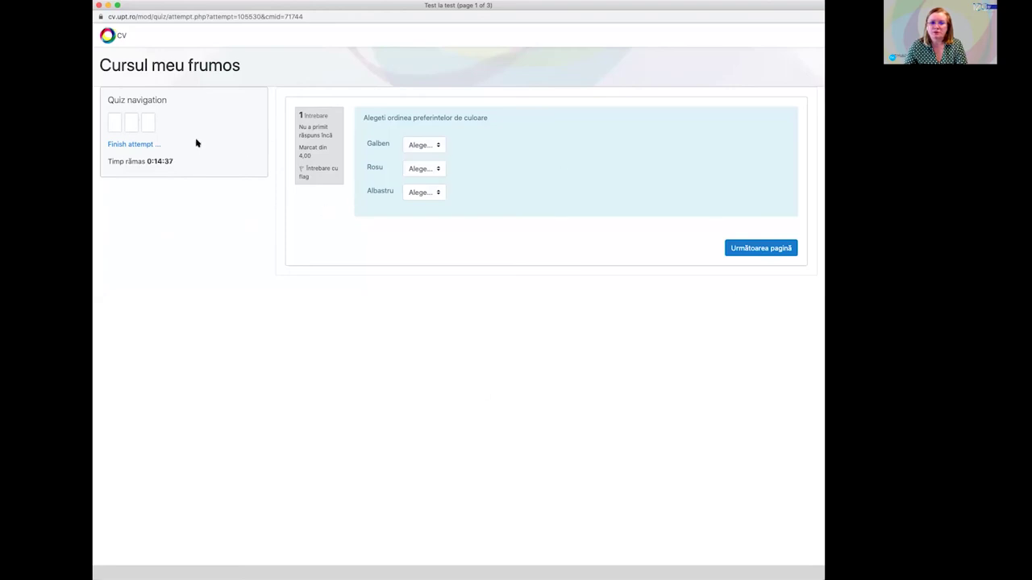
left_click(415, 146)
key("Return")
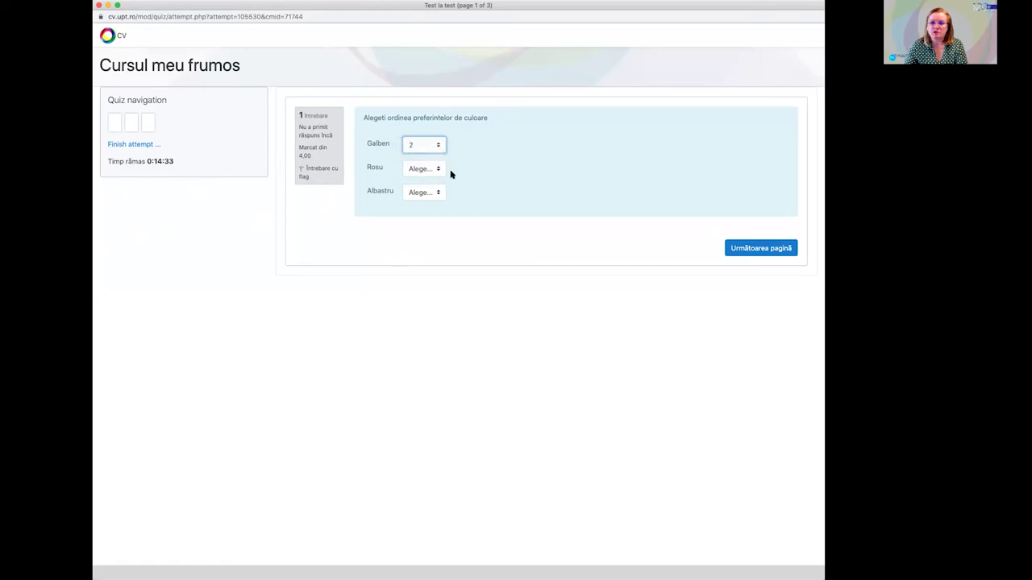
left_click(418, 169)
left_click(411, 180)
left_click(422, 193)
left_click(417, 222)
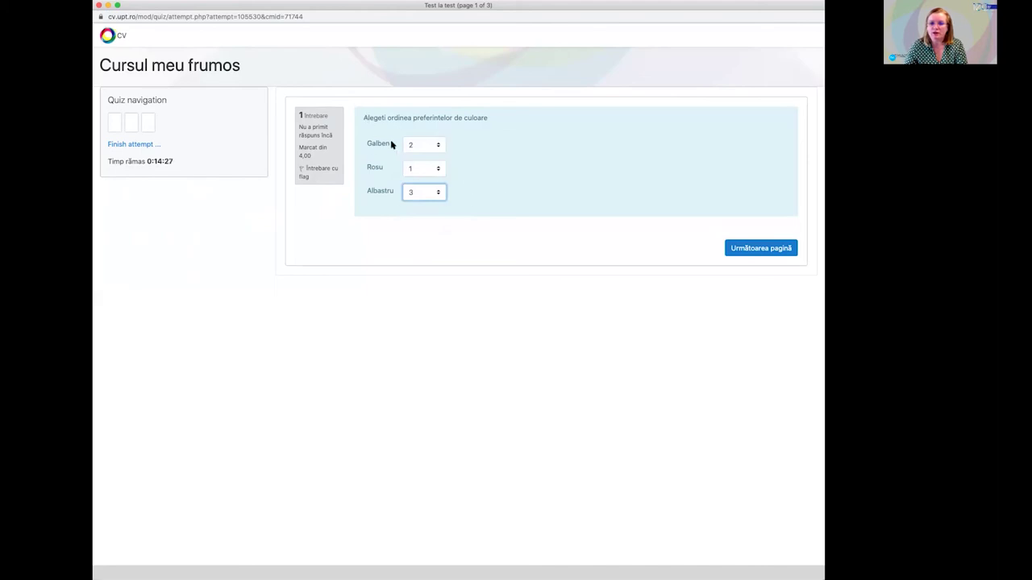
left_click(760, 251)
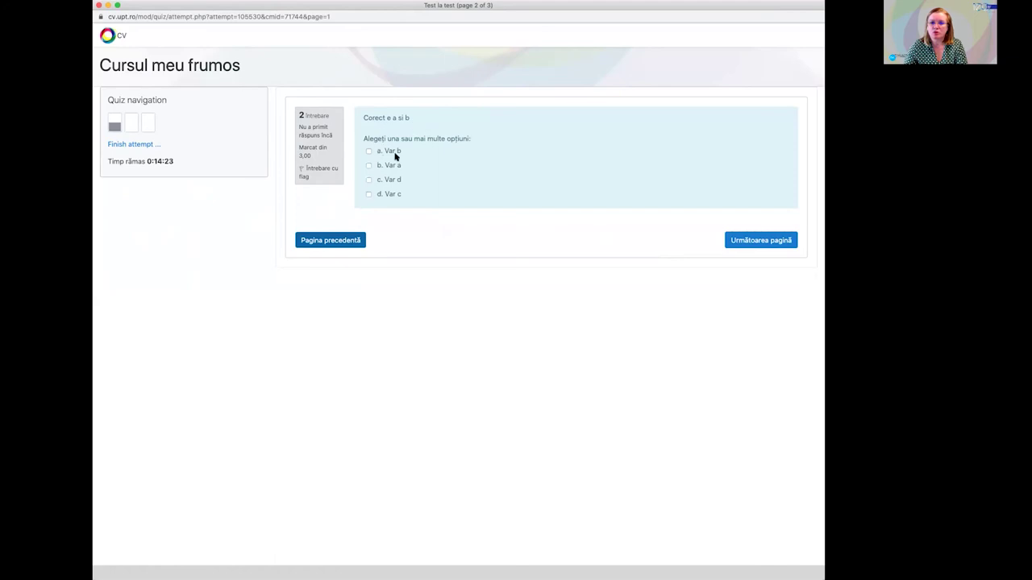
- Answer question 2 with "Var a" and "Var d" and continue to the following question
left_click(369, 166)
left_click(369, 179)
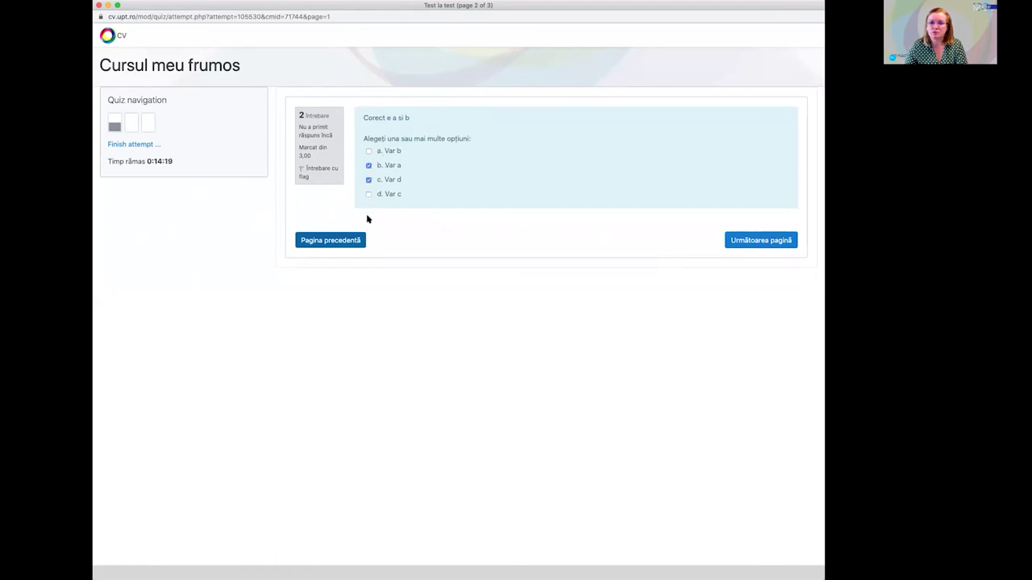
left_click(767, 240)
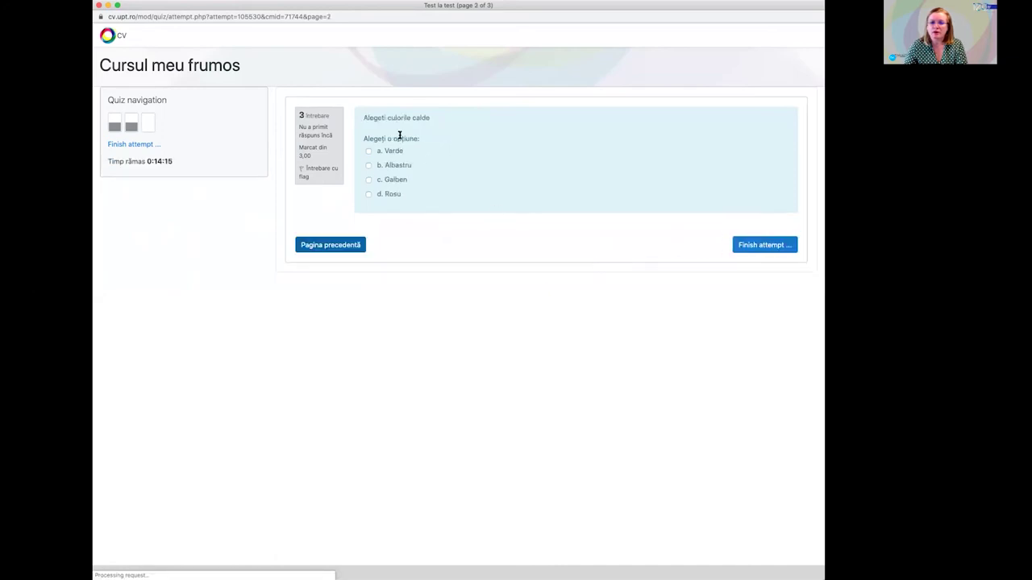
- Answer question 3 with "Galben" and submit the whole quiz attempt as finished
left_click(370, 179)
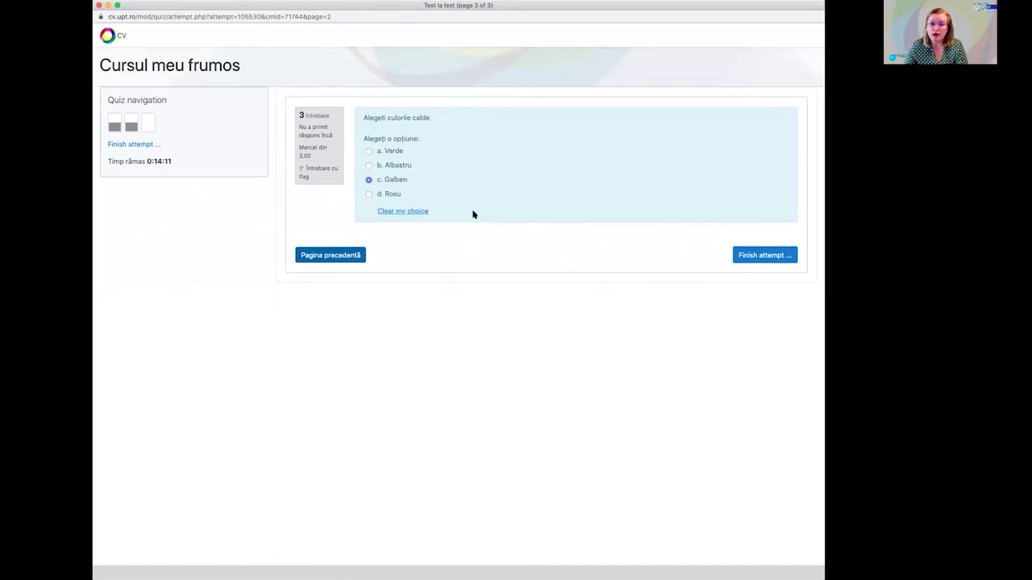
left_click(762, 255)
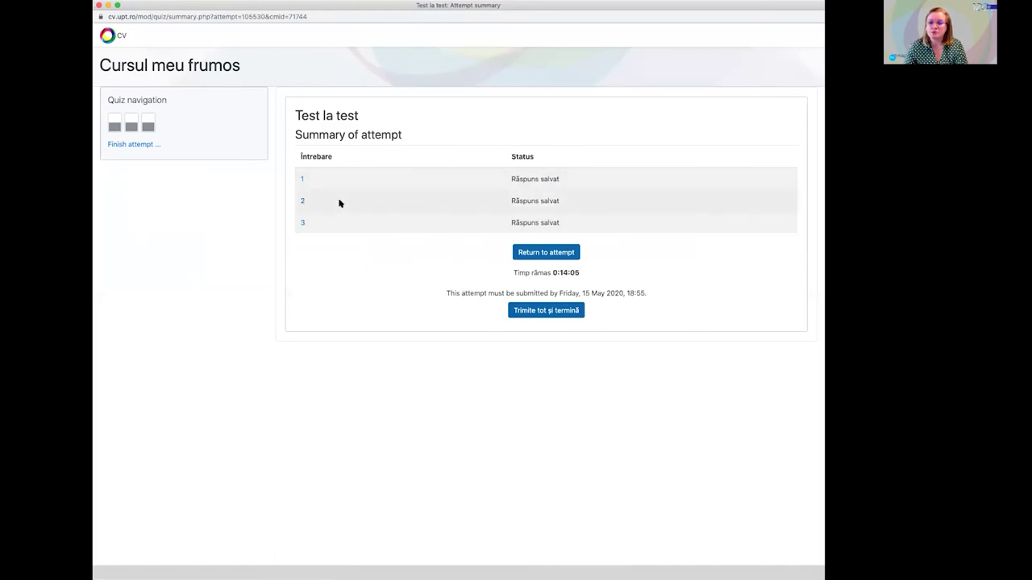
left_click(559, 312)
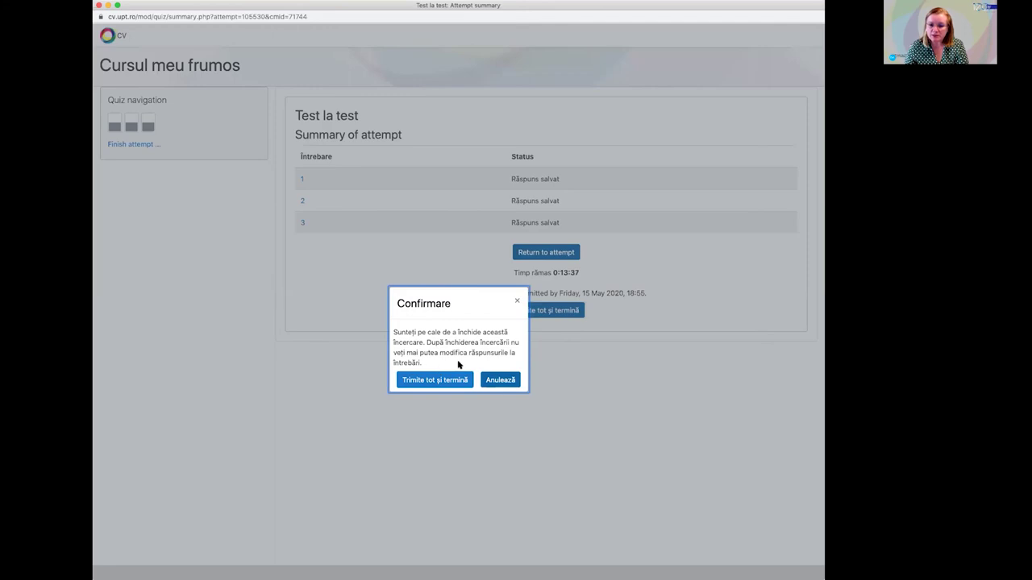
left_click(435, 382)
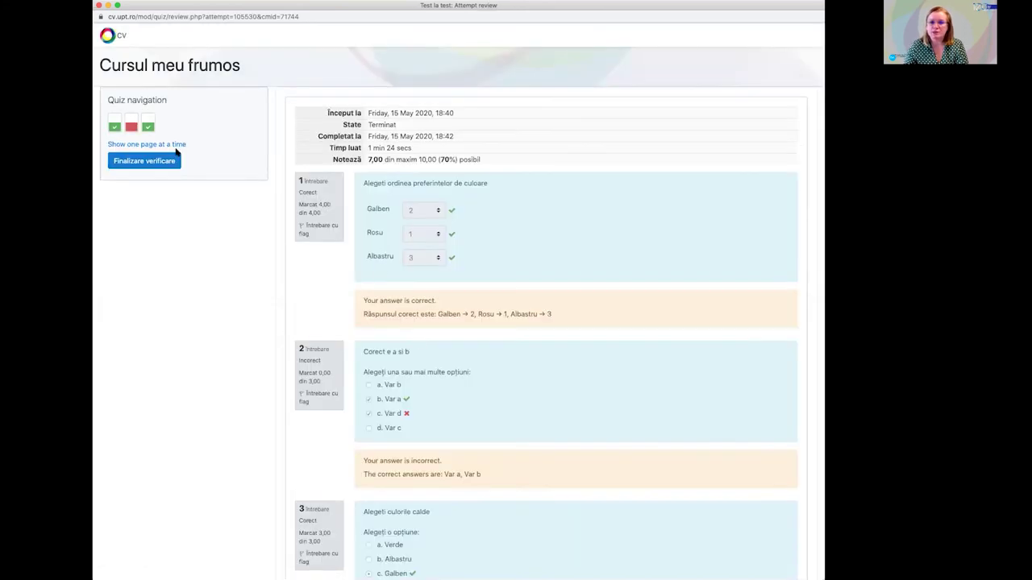
- Review the graded answers of the quiz attempt and the summary of previous attempts on the quiz page
scroll(506, 181, "down", 1)
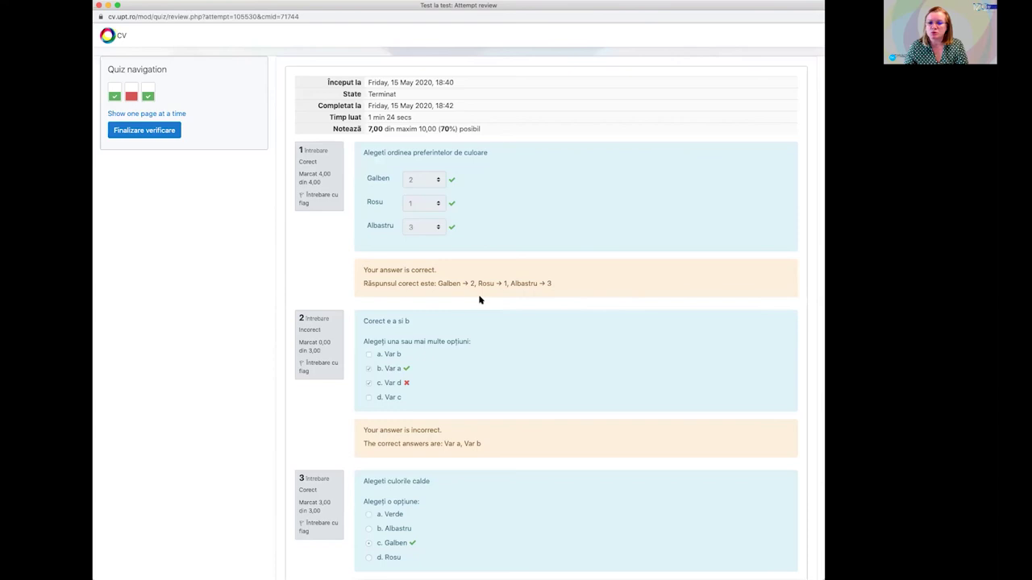
scroll(546, 221, "down", 4)
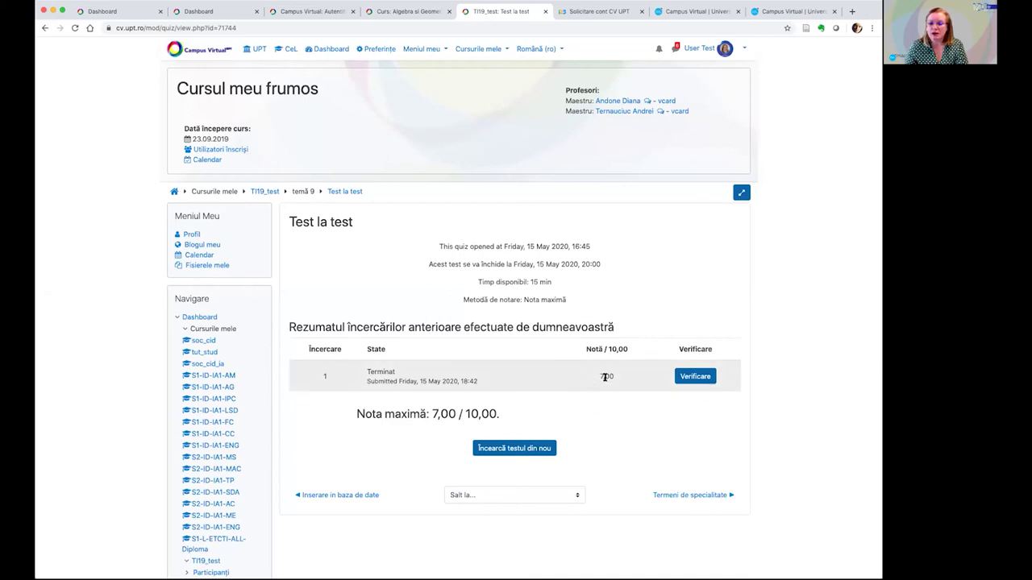
scroll(476, 339, "down", 3)
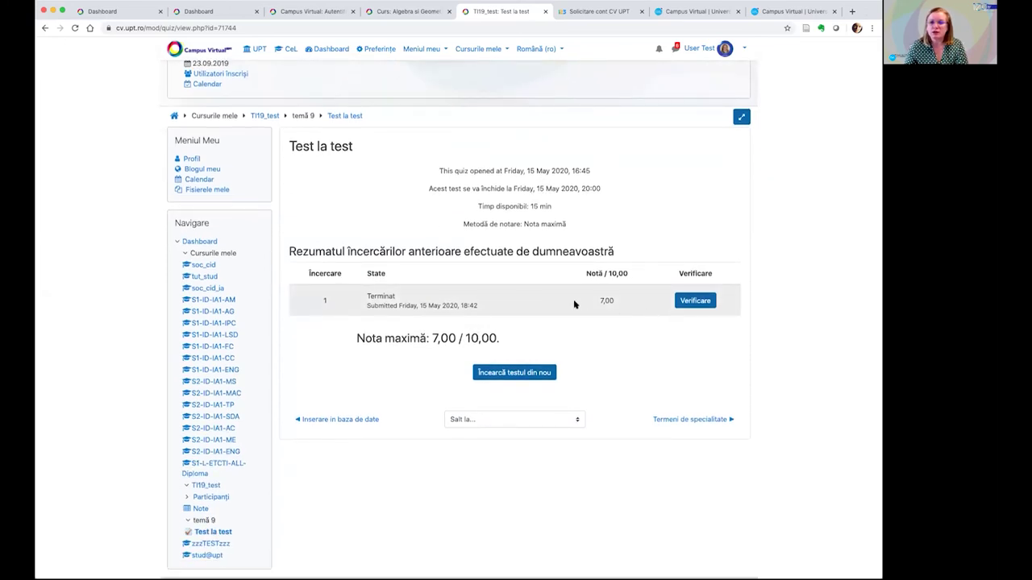
- Return to the TI19_test course page and open its grades (Note) to examine the user report
left_click(262, 117)
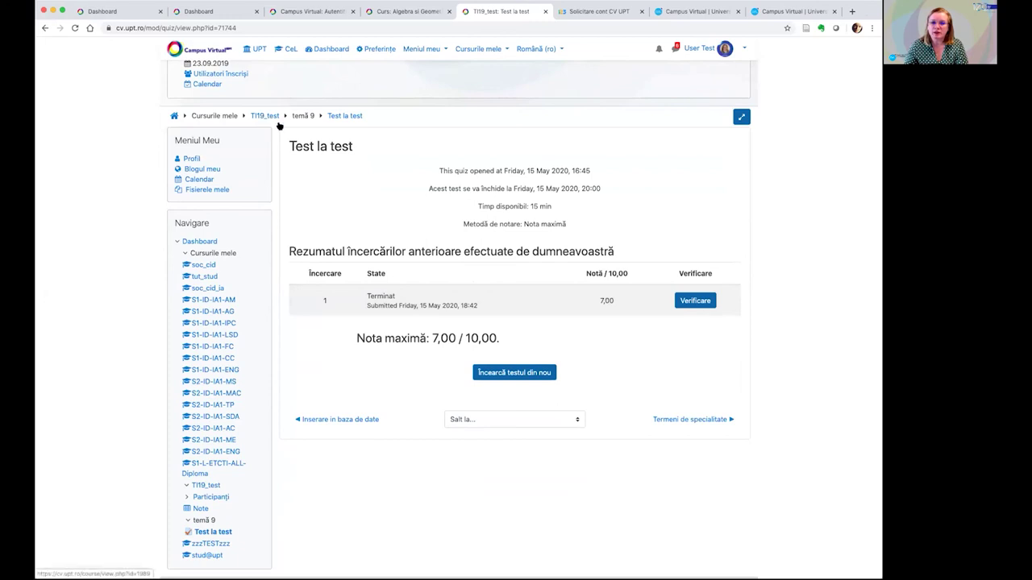
scroll(615, 327, "down", 10)
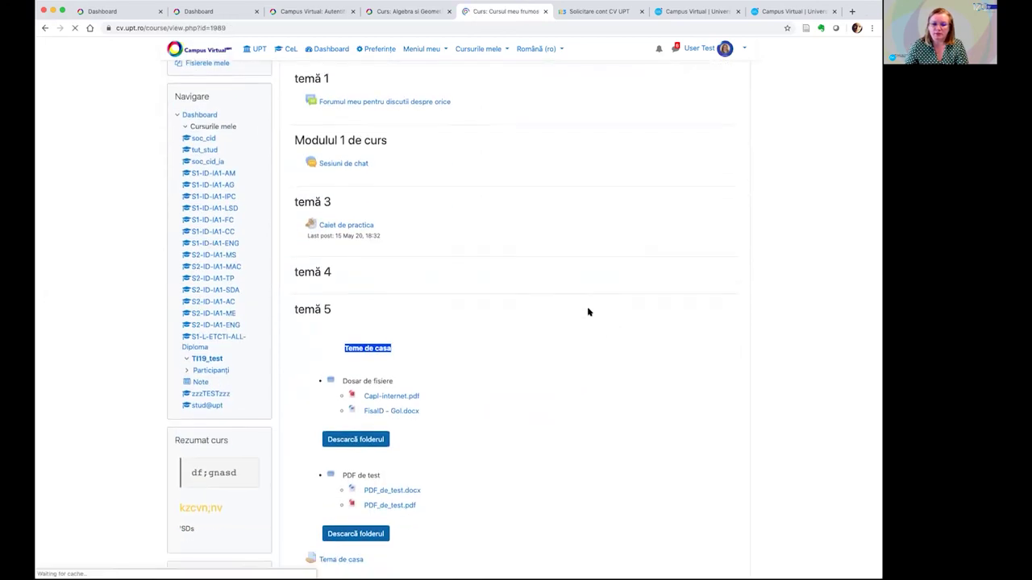
scroll(536, 301, "down", 3)
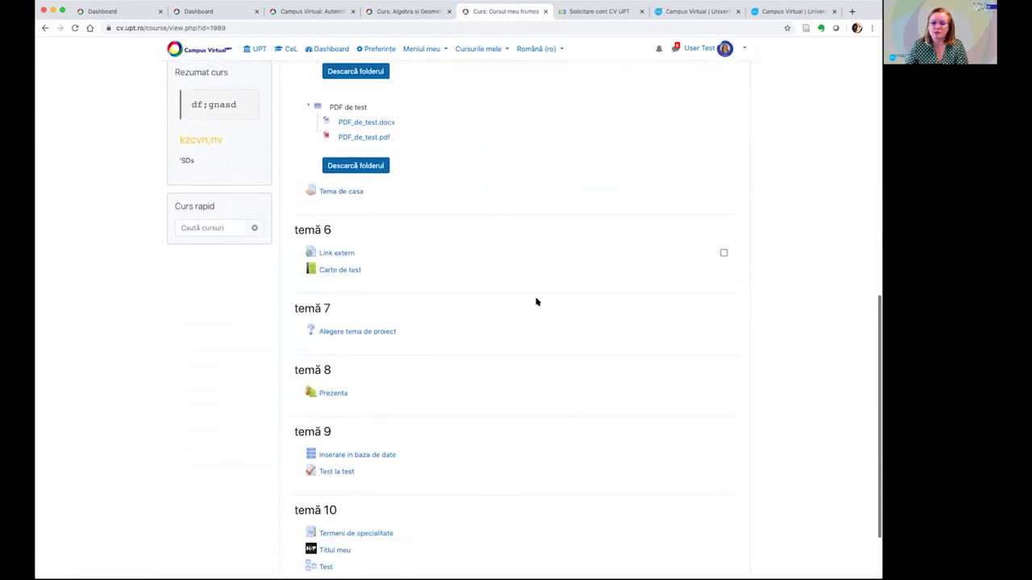
scroll(536, 301, "up", 3)
scroll(536, 302, "up", 3)
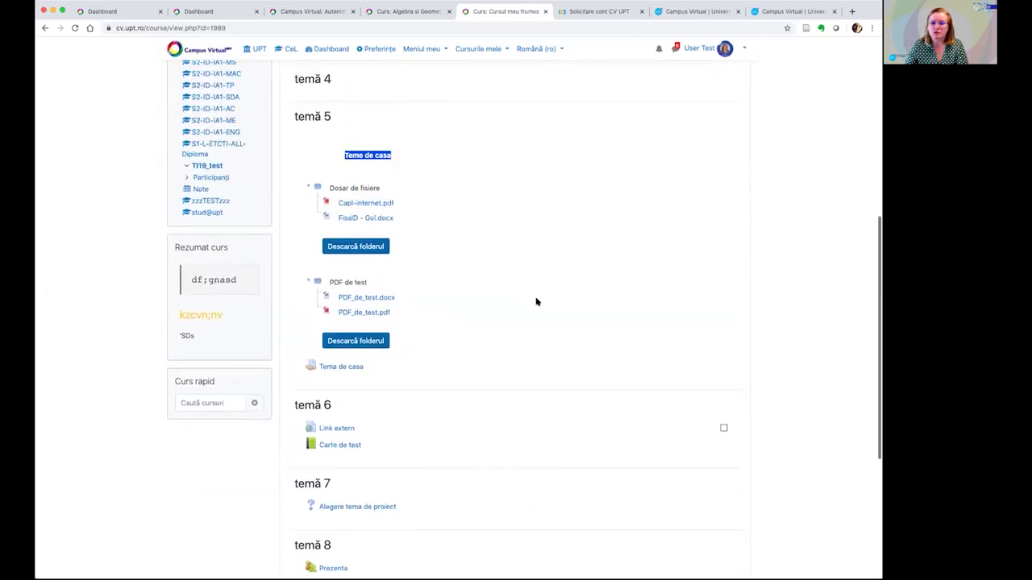
scroll(536, 301, "up", 1)
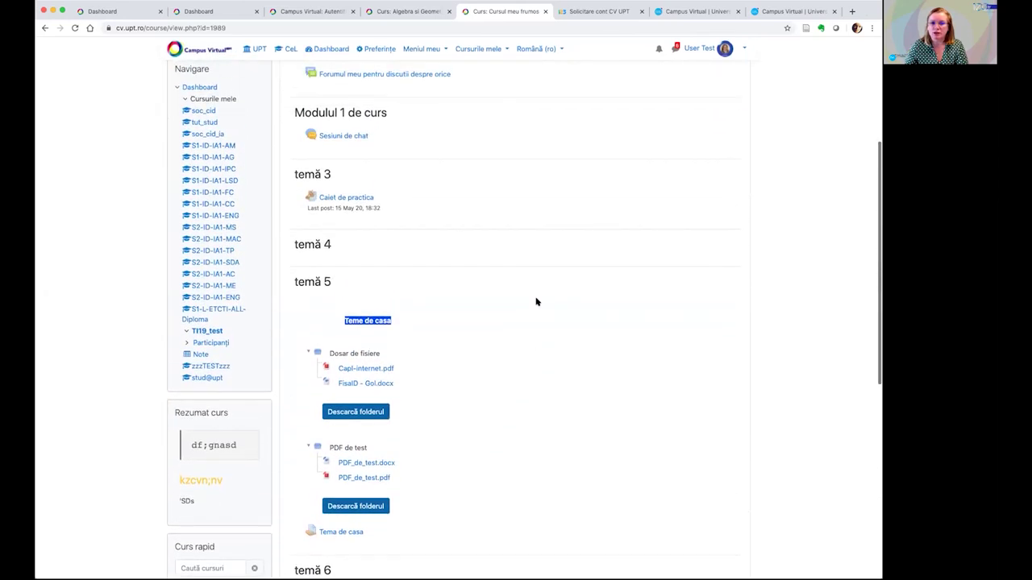
left_click(198, 355)
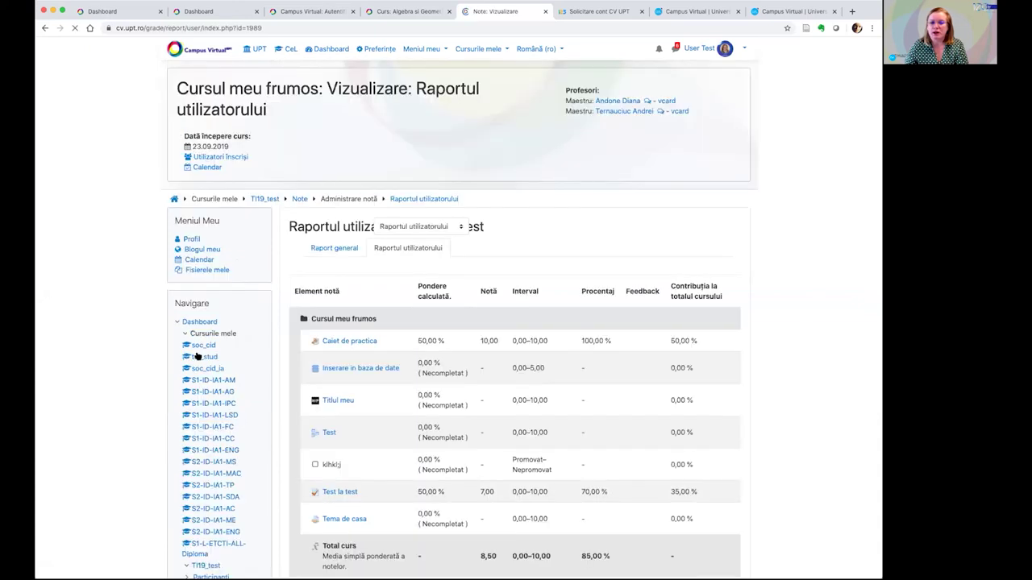
scroll(468, 320, "down", 2)
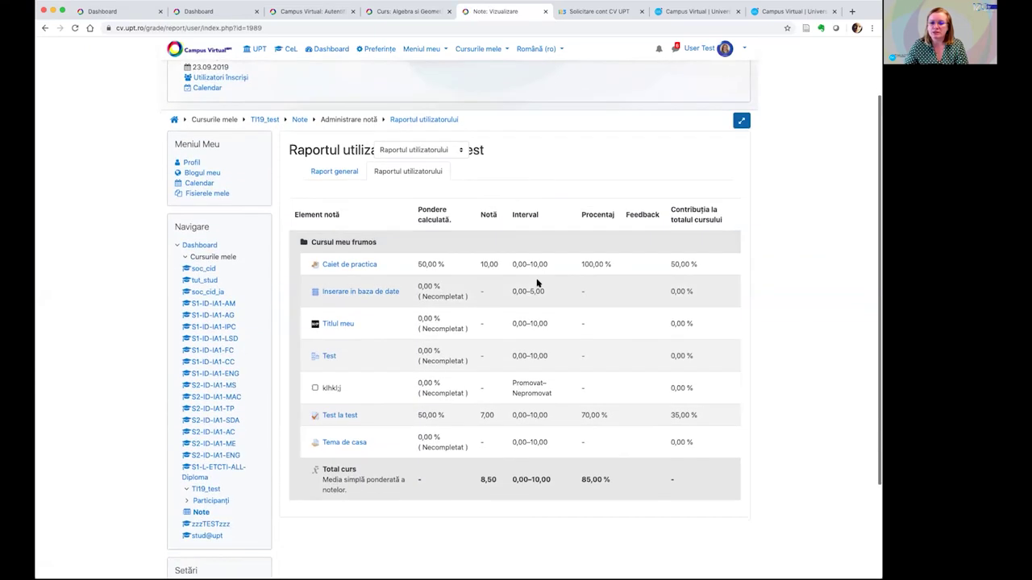